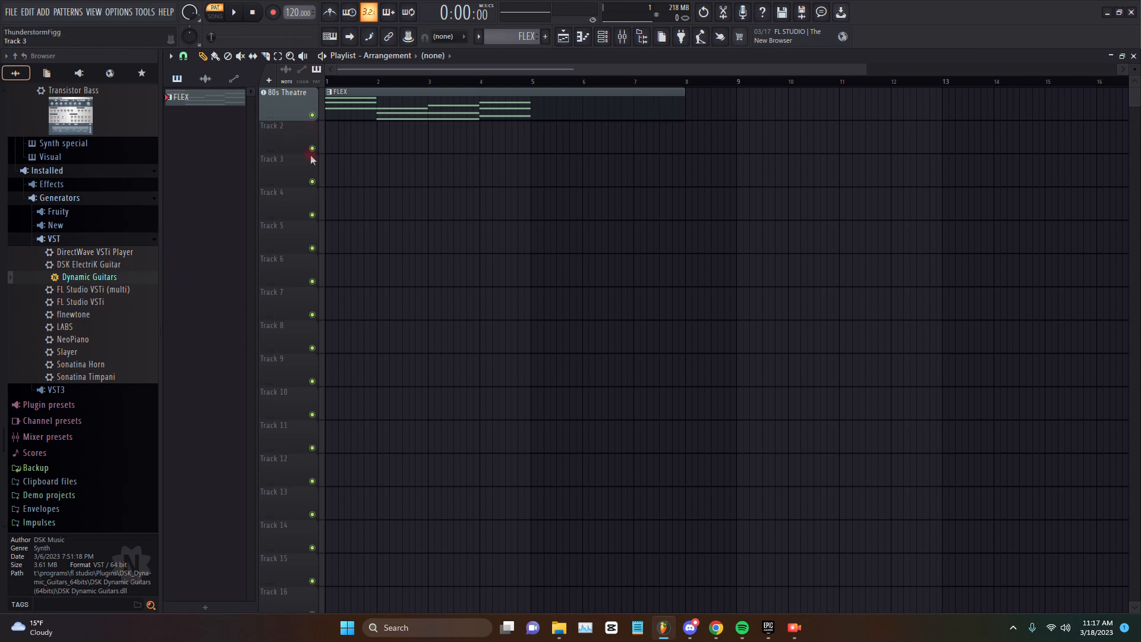
Step: Shorten the FLEX pattern clip on the 80s Theatre track to four bars, ending at bar 5
left_click(276, 105)
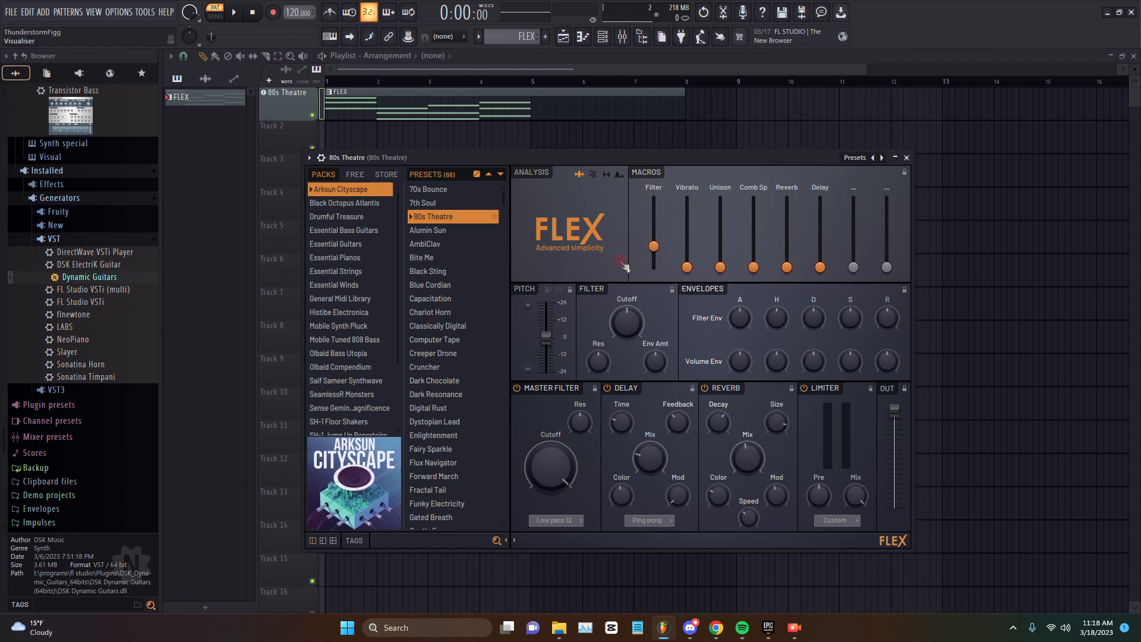
left_click(907, 158)
left_click(679, 107)
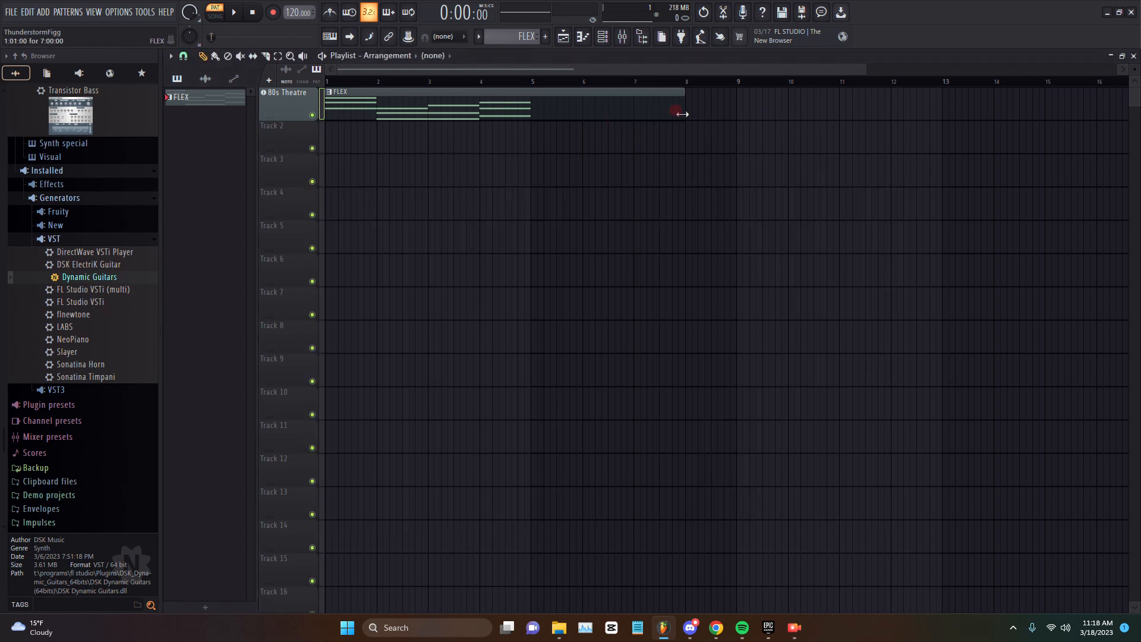
left_click_drag(679, 107, 533, 112)
Step: Place a second FLEX clip at bar 5 on the 80s Theatre track and extend it to bar 12
left_click(489, 100)
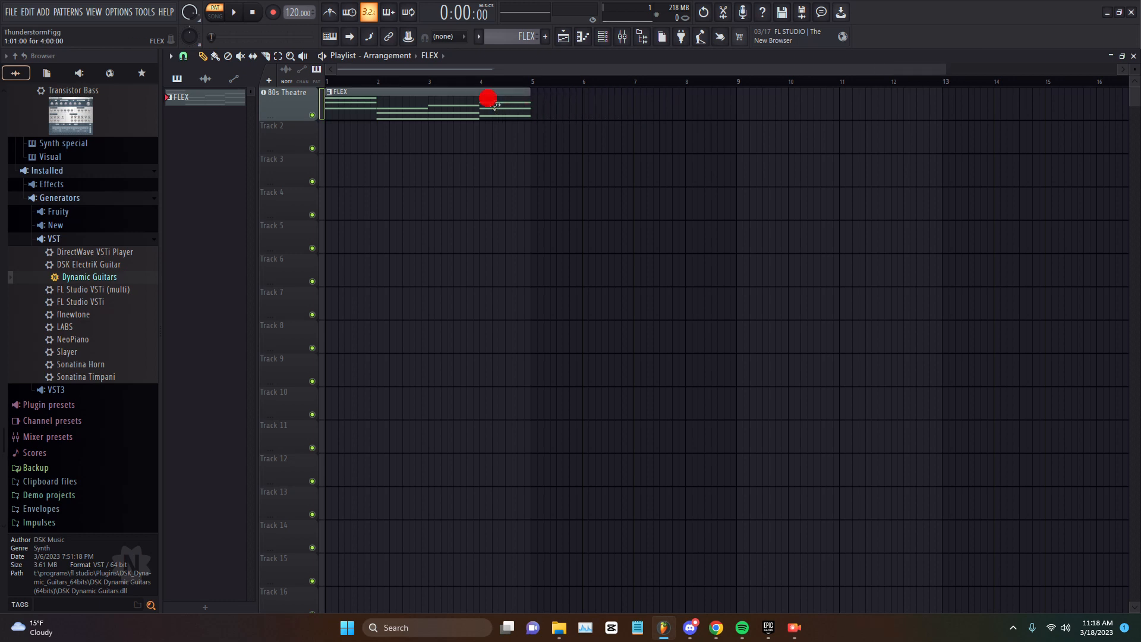
left_click(539, 107)
left_click(632, 105)
left_click_drag(631, 104, 620, 102)
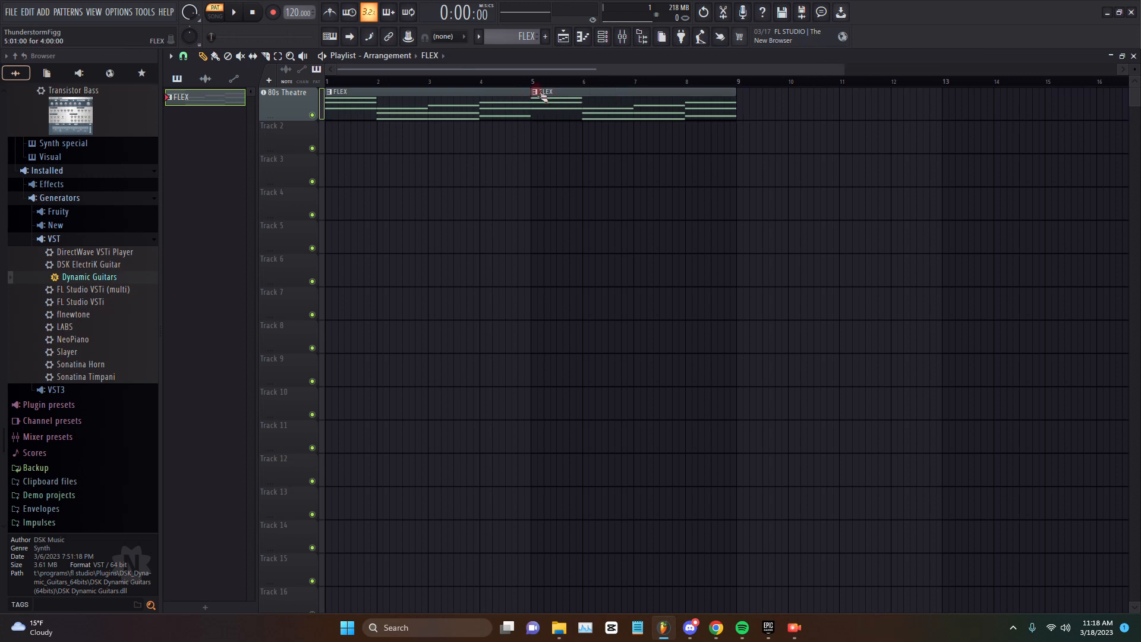
left_click_drag(737, 103, 889, 109)
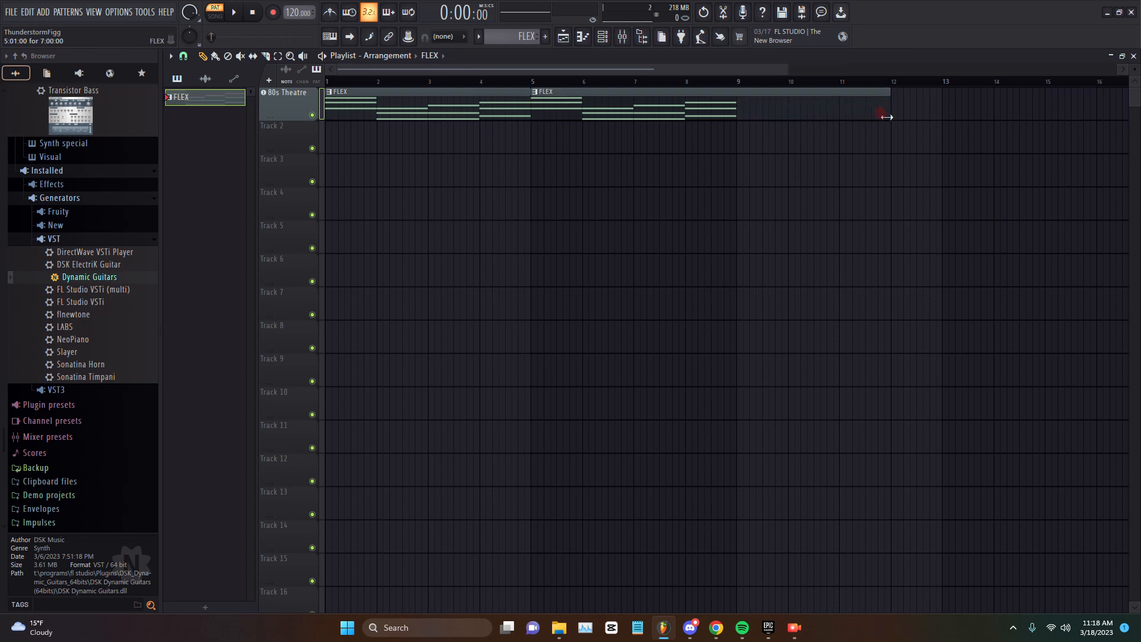
Step: Create an automation clip for the Filter macro of the 80s Theatre FLEX instrument and make its playlist track much taller
left_click(298, 98)
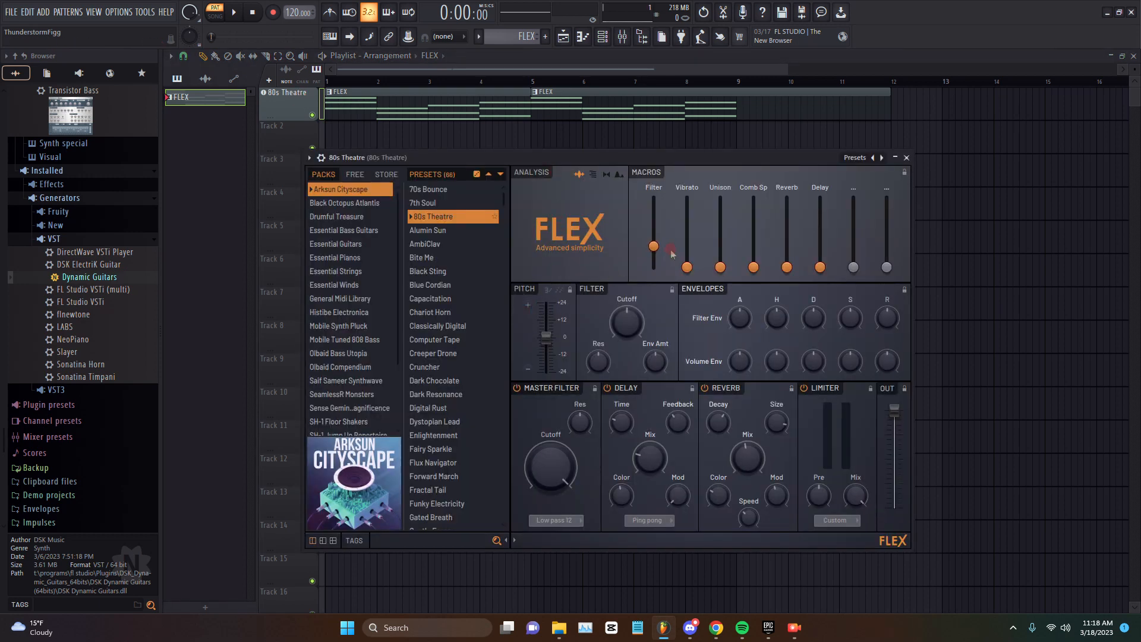
right_click(654, 246)
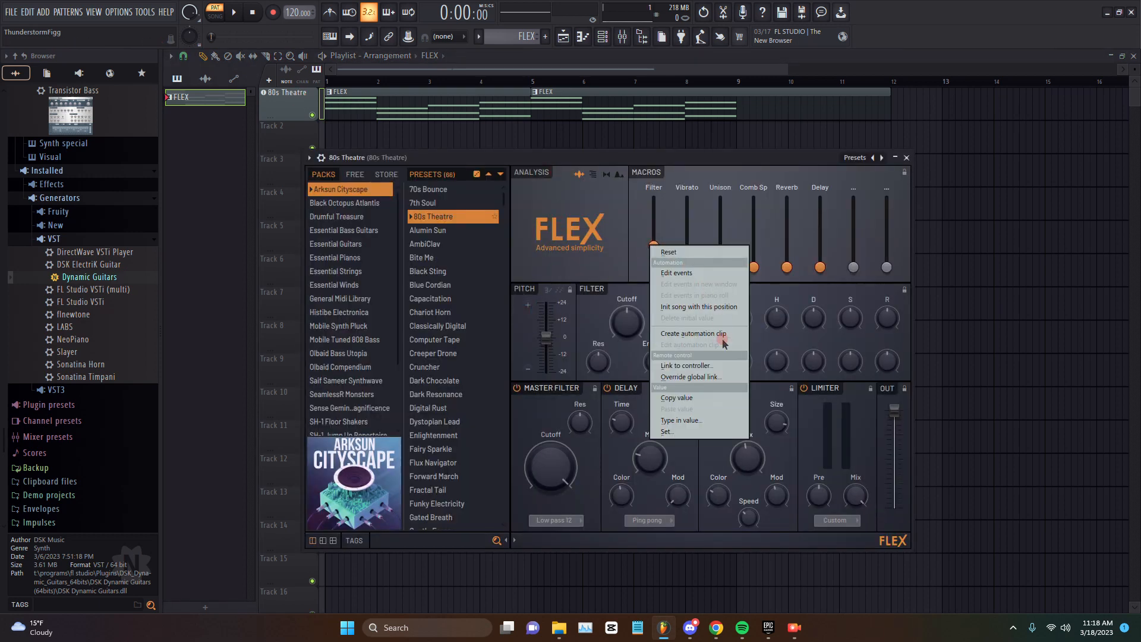
left_click(693, 333)
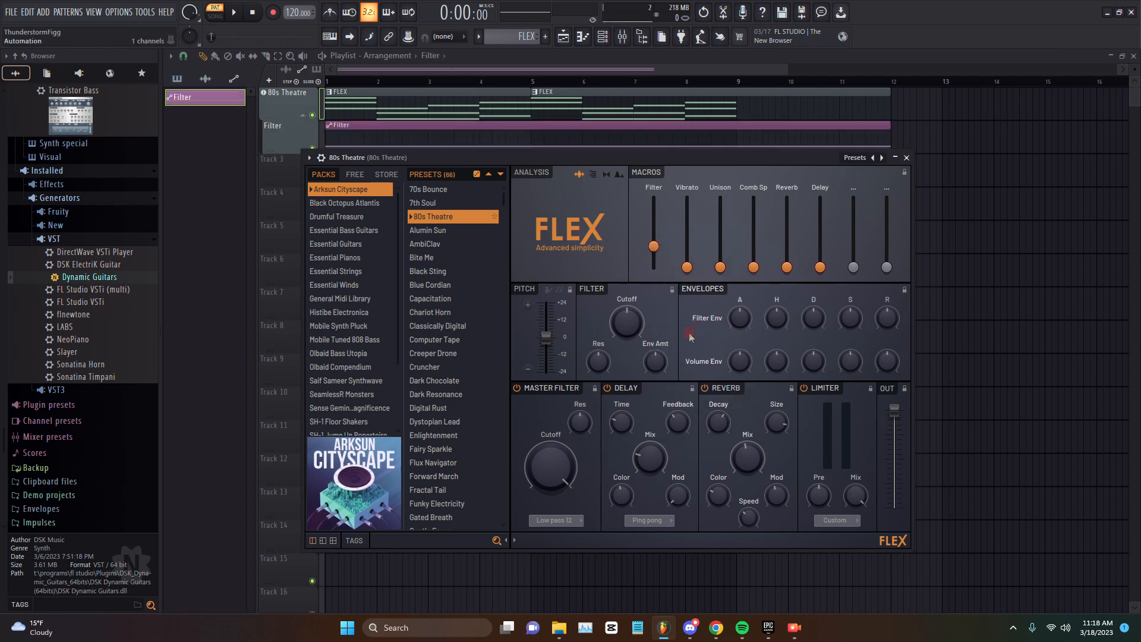
left_click(907, 158)
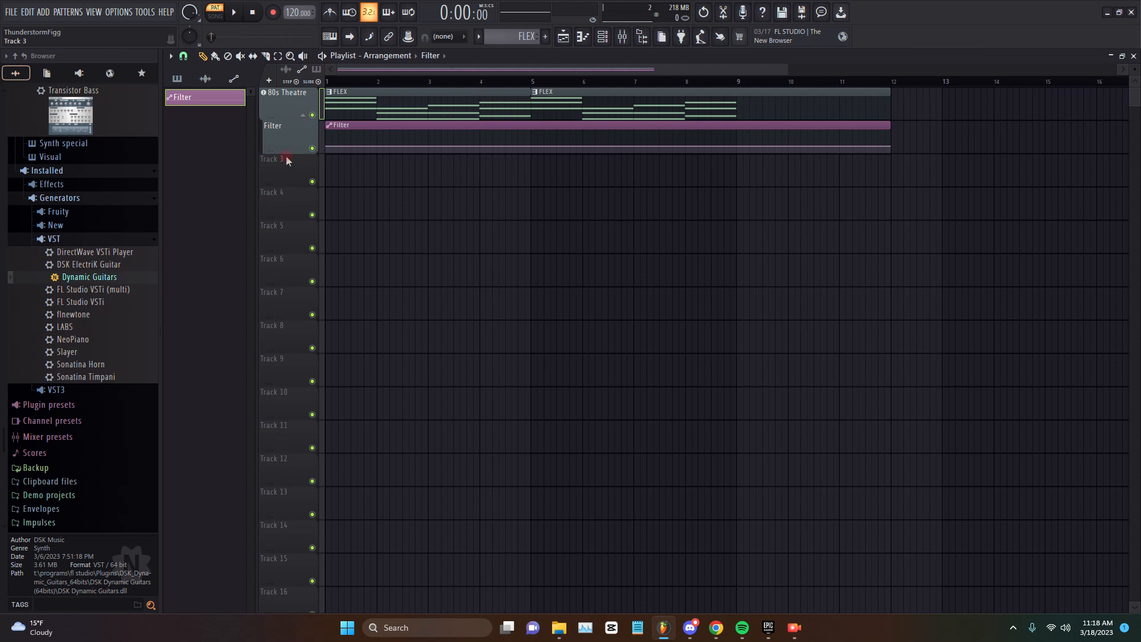
left_click_drag(291, 152, 289, 434)
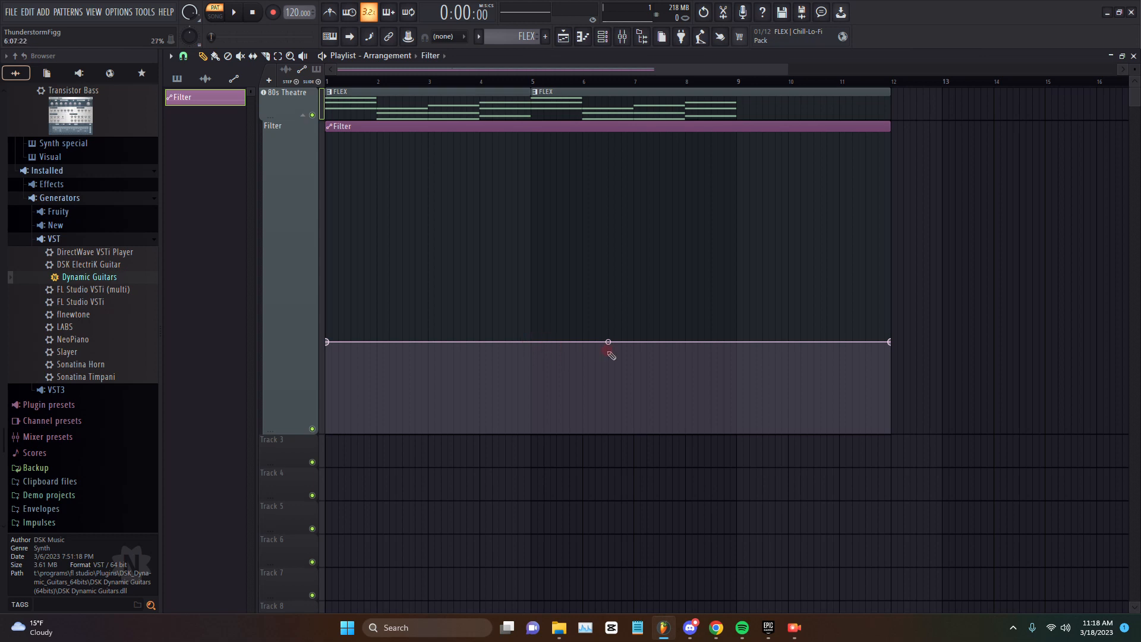
left_click_drag(327, 342, 345, 343)
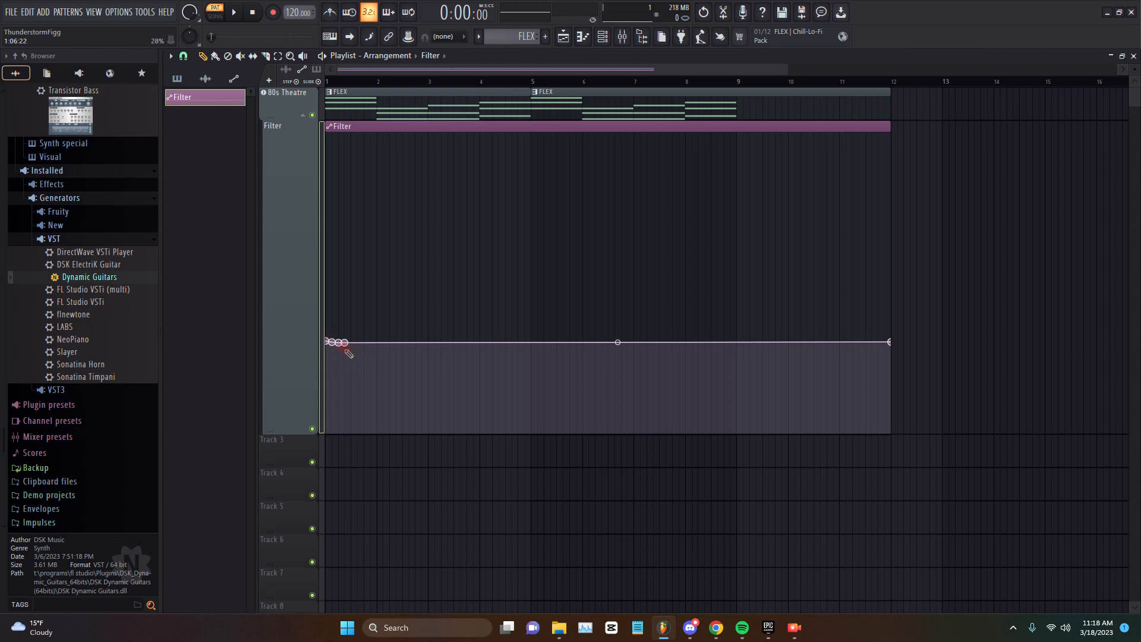
key("ctrl+z")
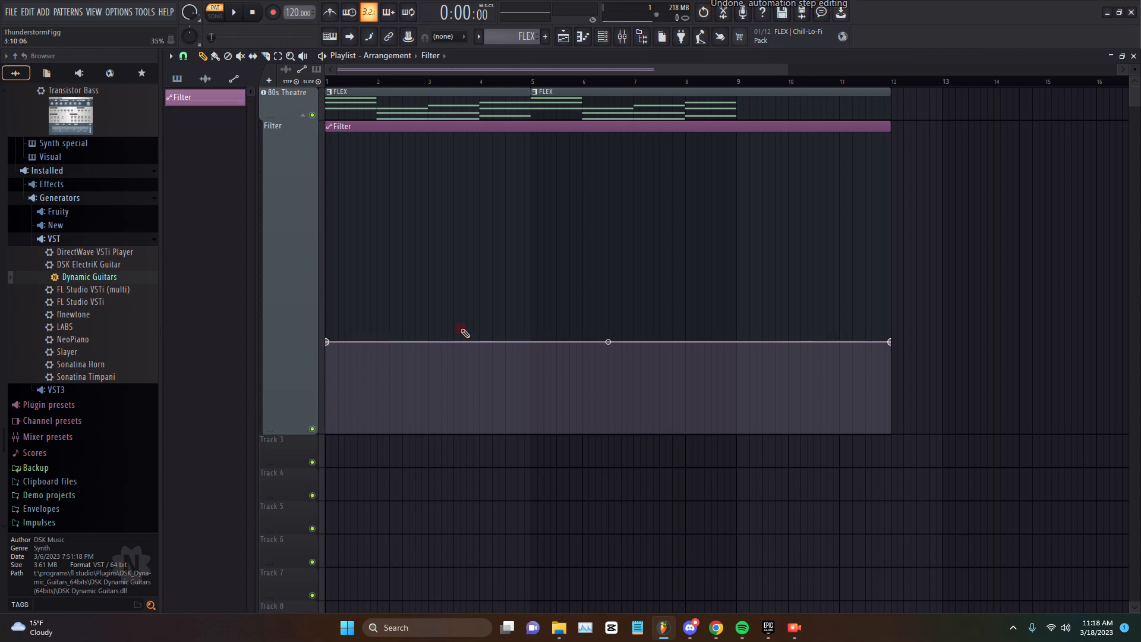
left_click(325, 342)
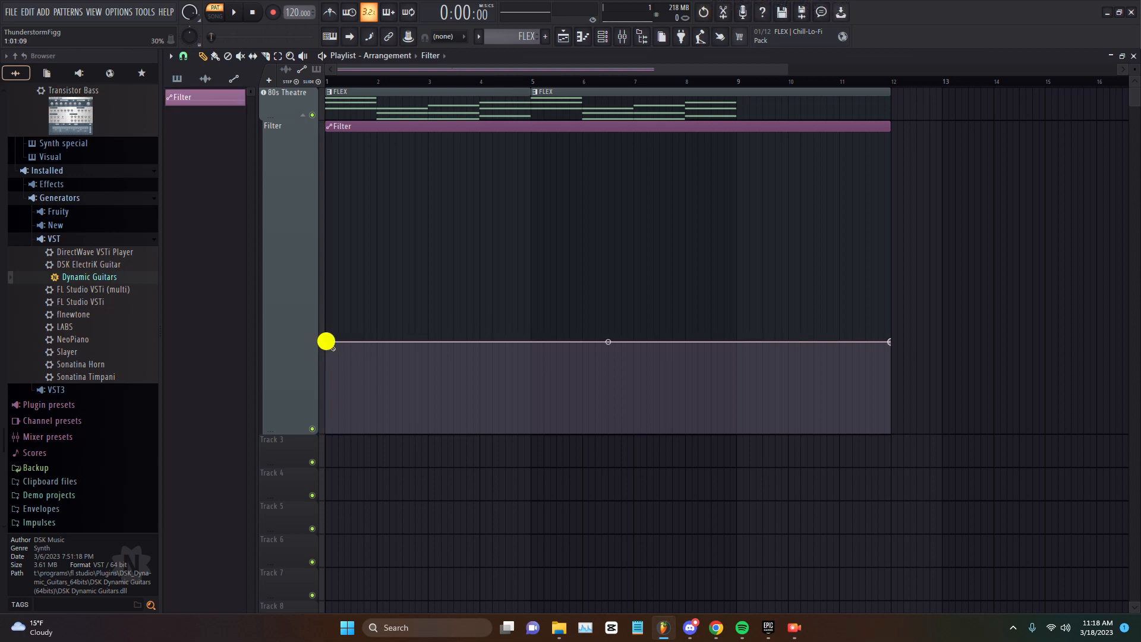
Step: Open the Filter automation clip's settings to view its automation editor and target links, and close them again
double_click(335, 124)
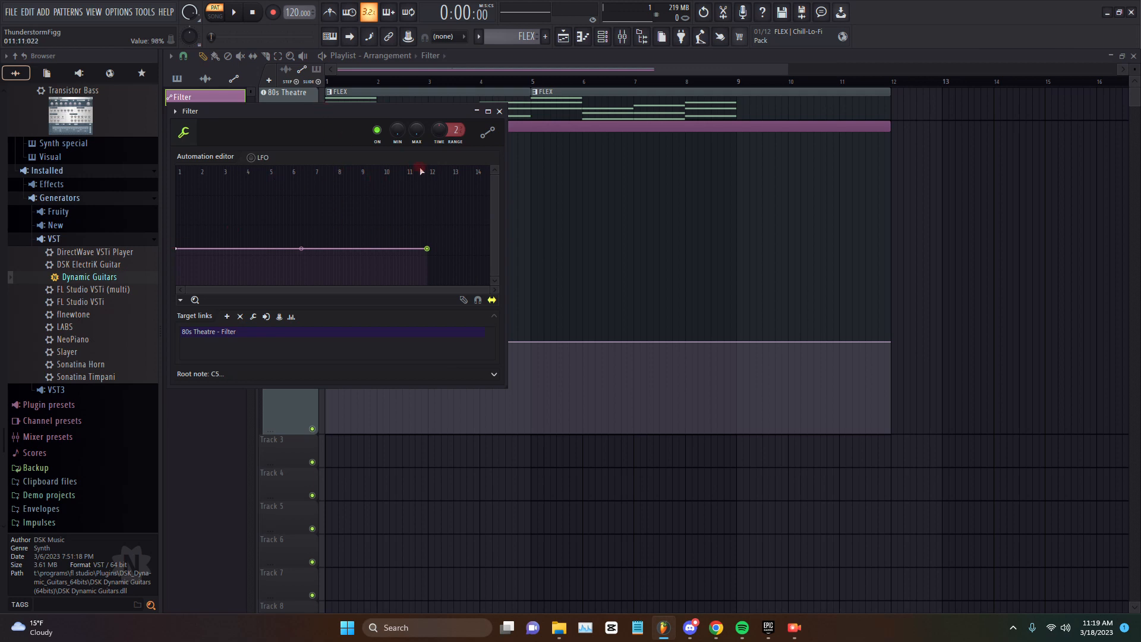
left_click_drag(353, 145, 929, 221)
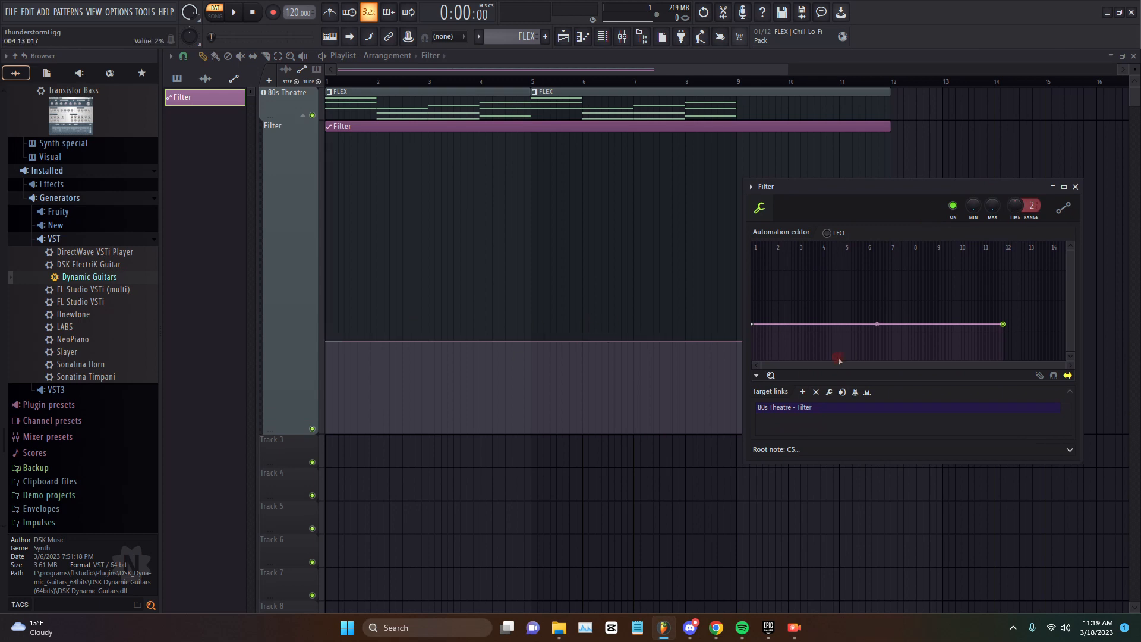
left_click(1076, 187)
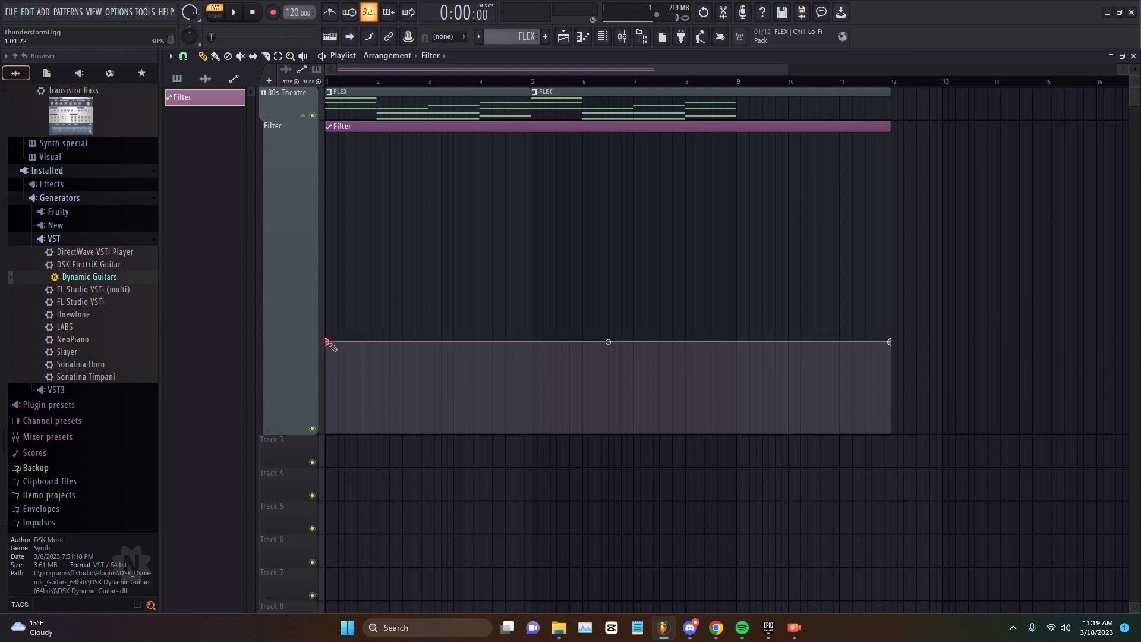
Step: Add a control point at bar 5 of the Filter automation clip and lower the clip's start point to the minimum
right_click(532, 342)
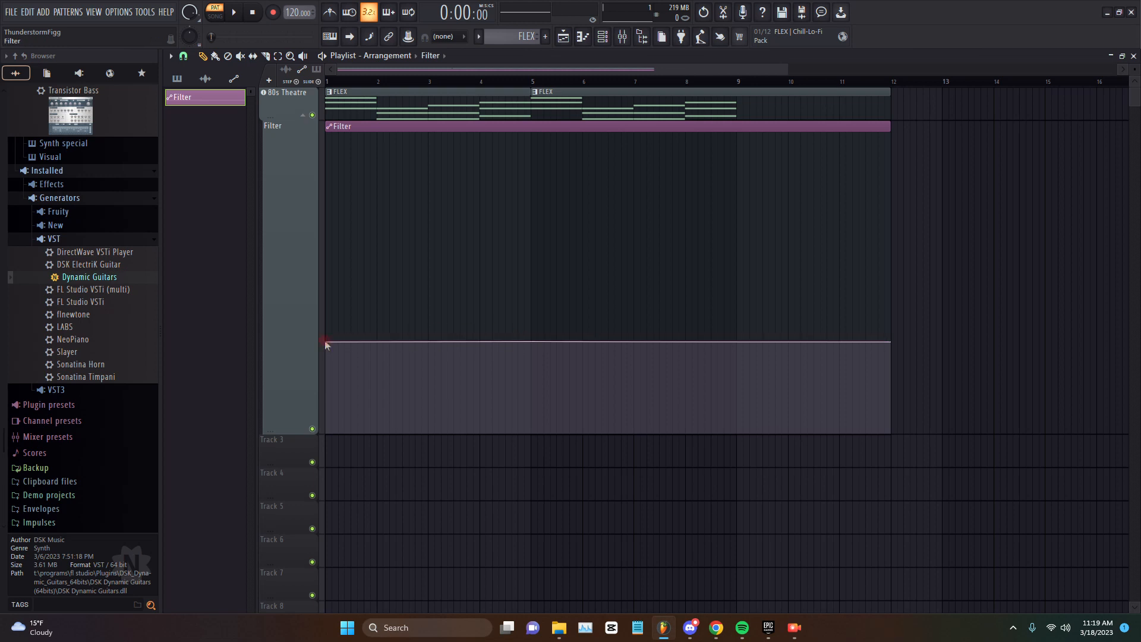
left_click_drag(327, 341, 323, 440)
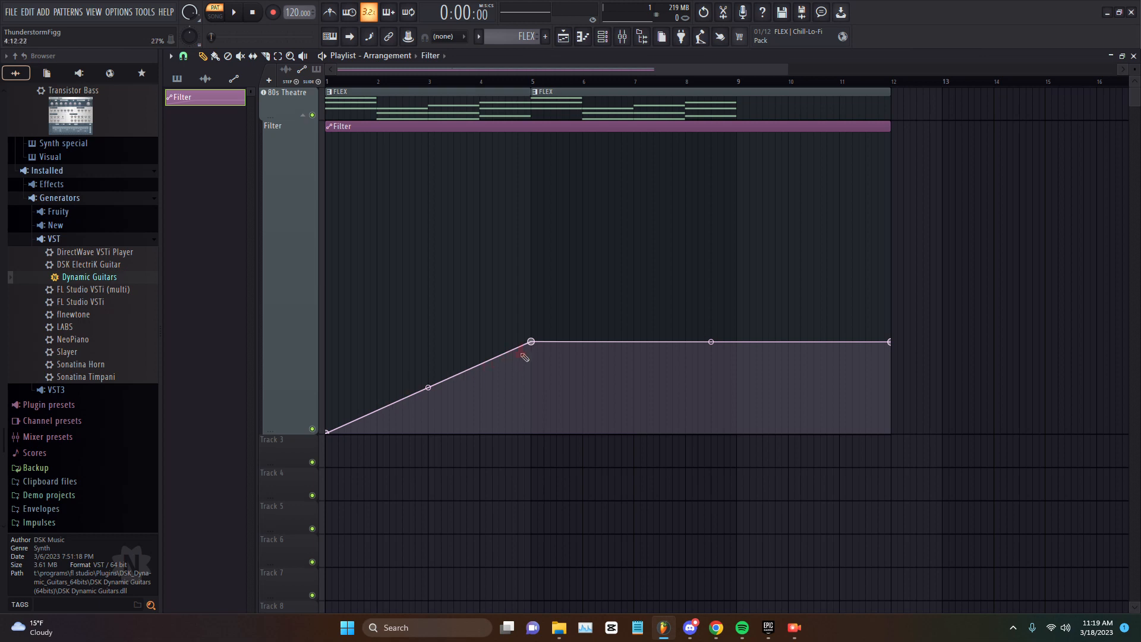
Step: Set playback to song mode and play the arrangement to hear the rising filter sweep
key("space")
key("space")
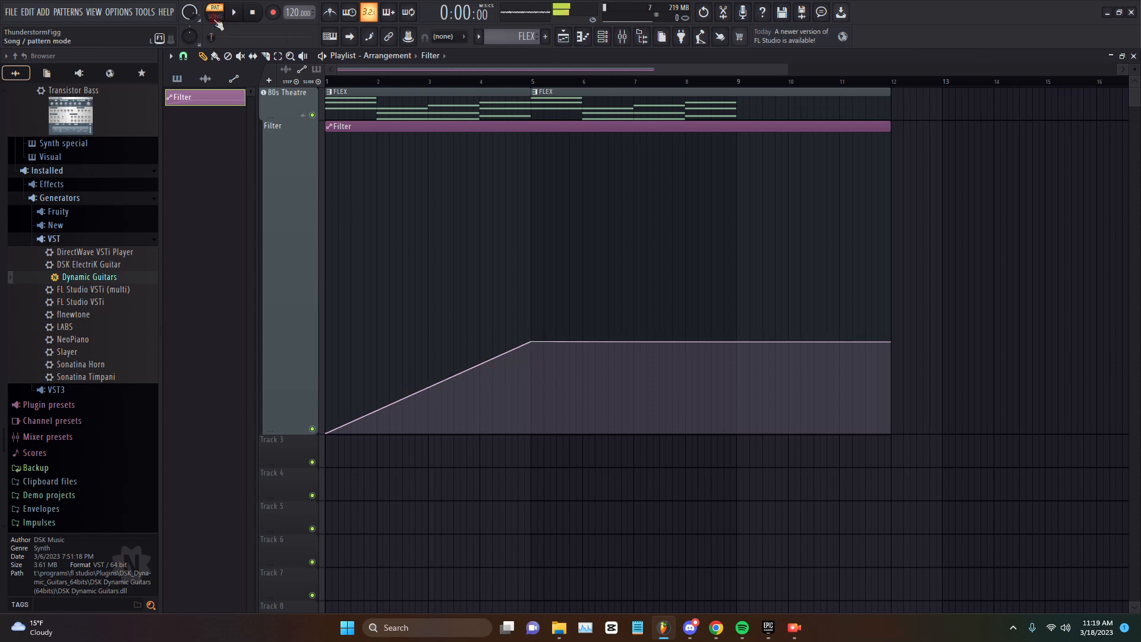
left_click(216, 17)
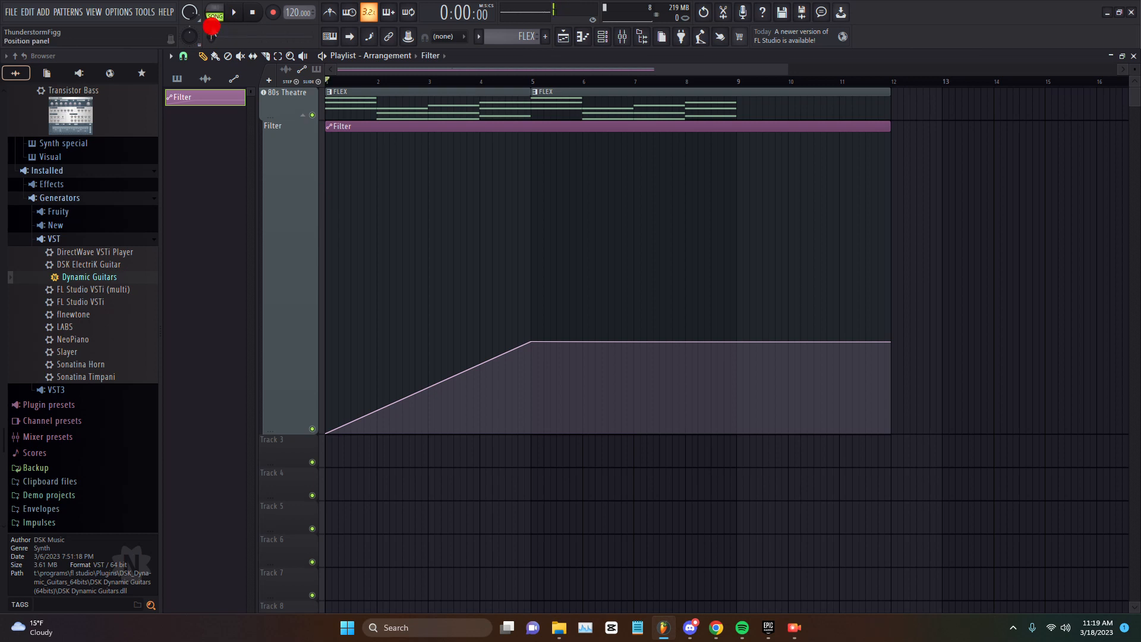
key("space")
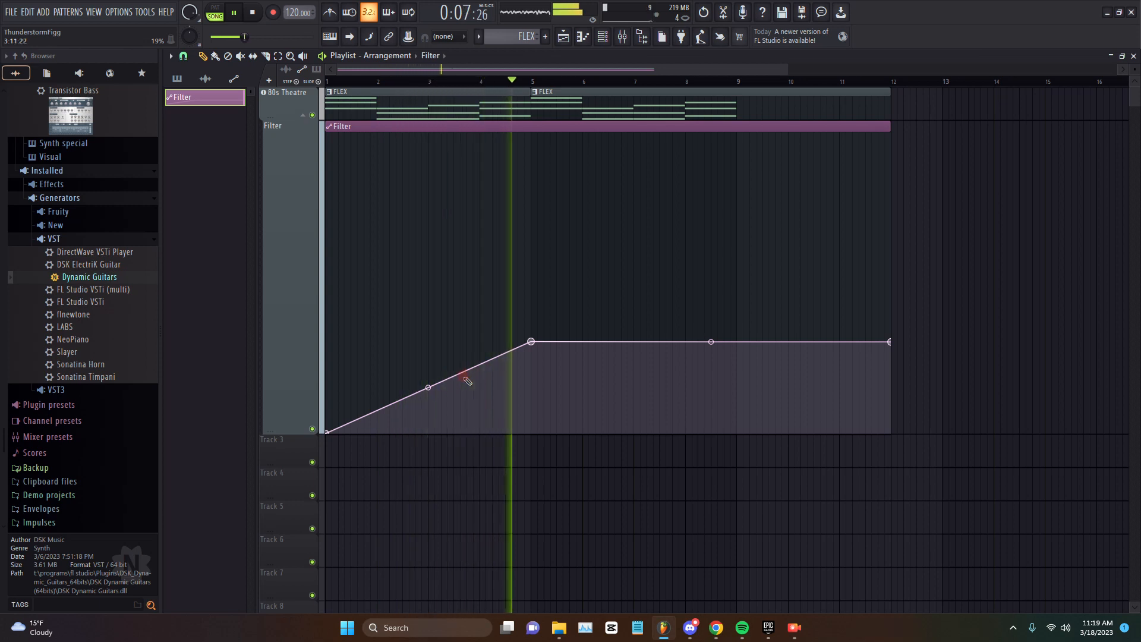
key("space")
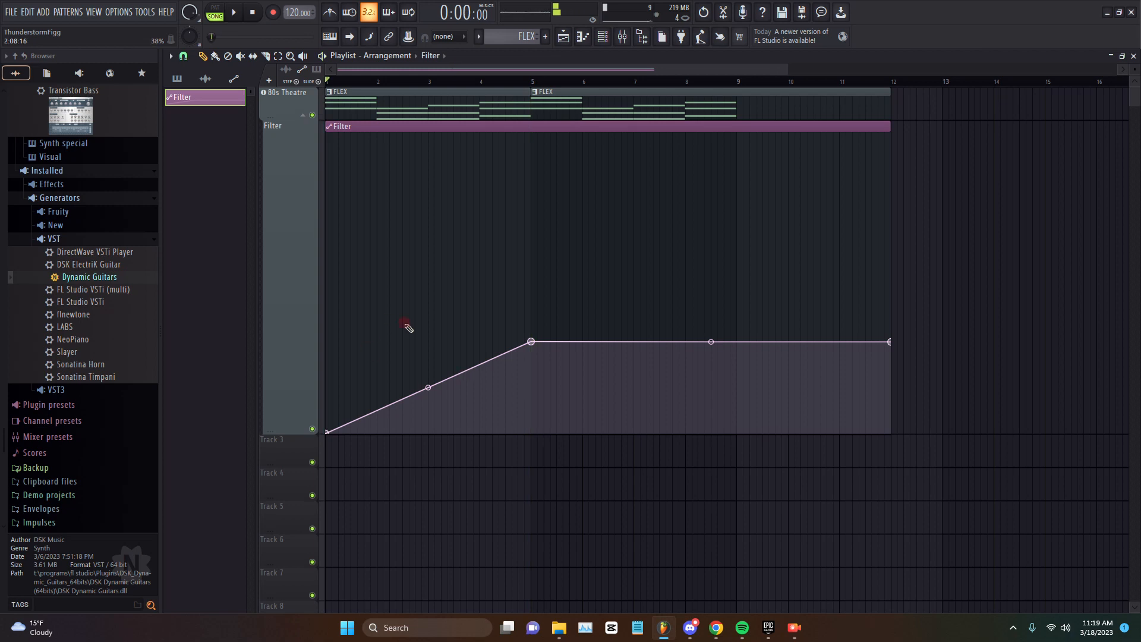
Step: Raise the Filter automation's start point well above the bar 5 point and play back the falling sweep
left_click_drag(328, 432, 330, 378)
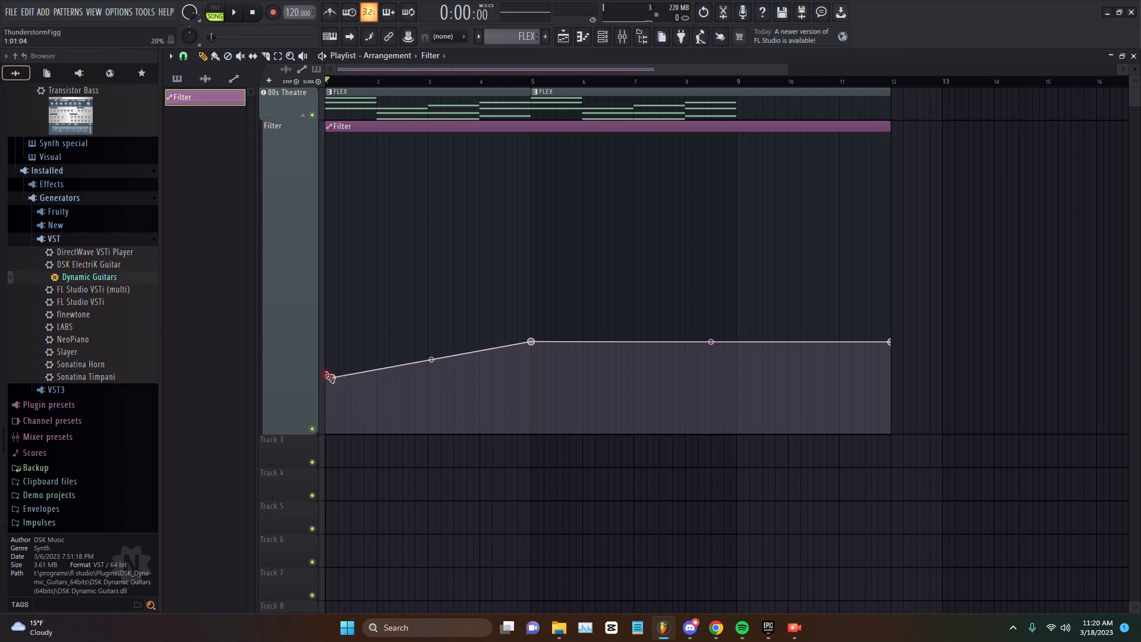
mouse_move(332, 406)
left_mouse_down()
mouse_move(326, 432)
mouse_move(327, 228)
left_mouse_up()
key("space")
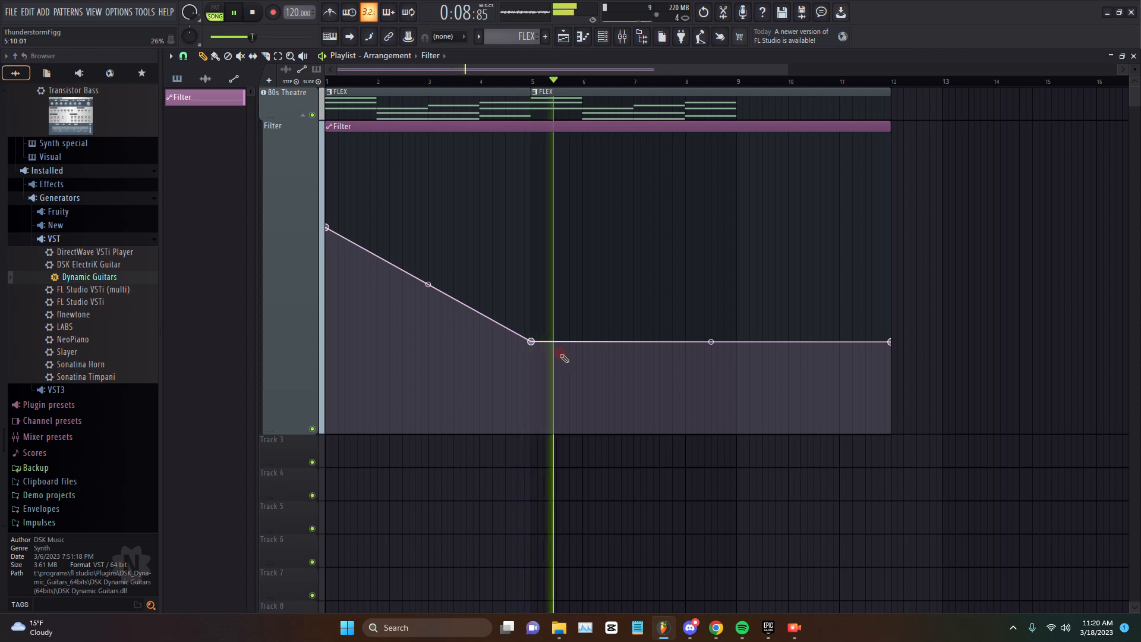
key("space")
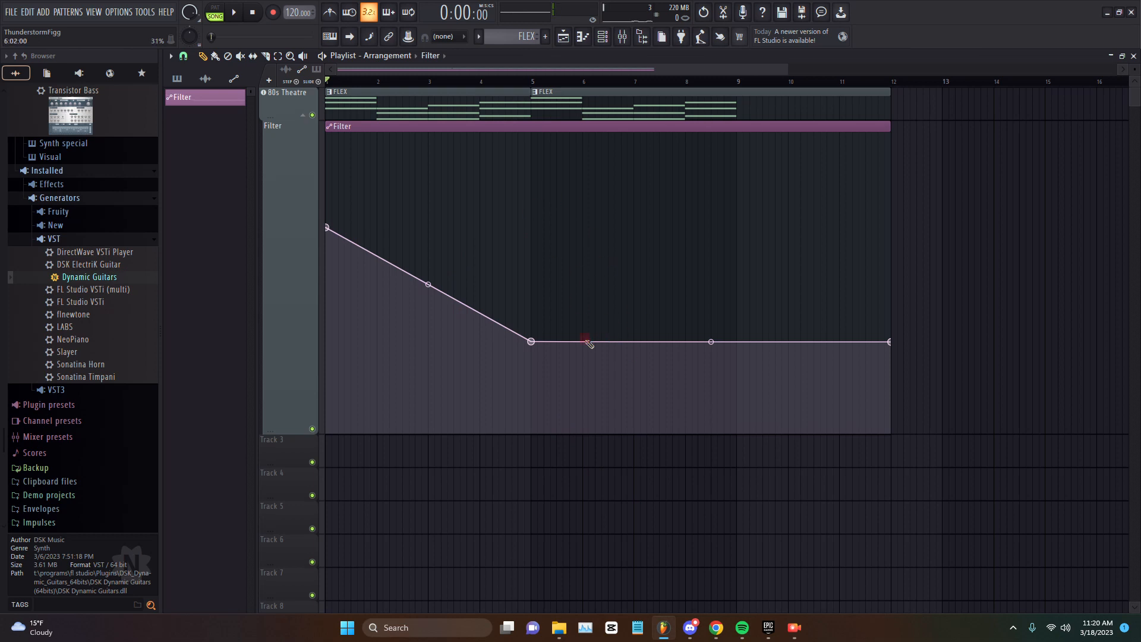
left_click_drag(585, 344, 585, 398)
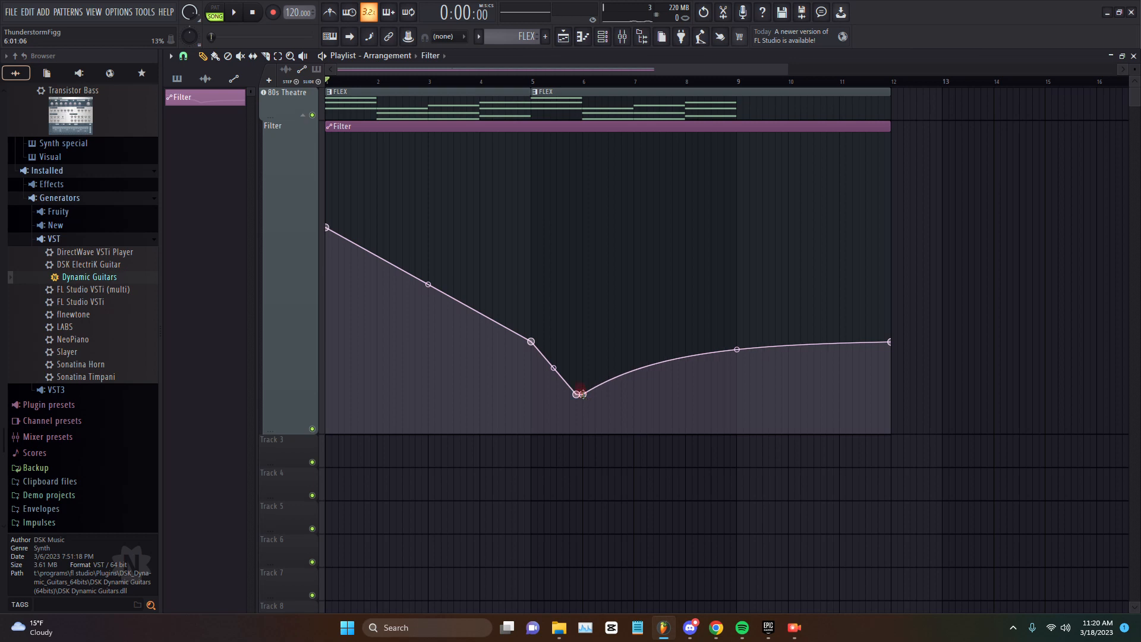
key("ctrl+z")
left_click_drag(583, 344, 582, 389)
key("ctrl+z")
Step: Add a Filter automation point at bar 6 at about 11% and bend the segment after it to stay low until near the clip's end
left_click_drag(585, 342, 587, 405)
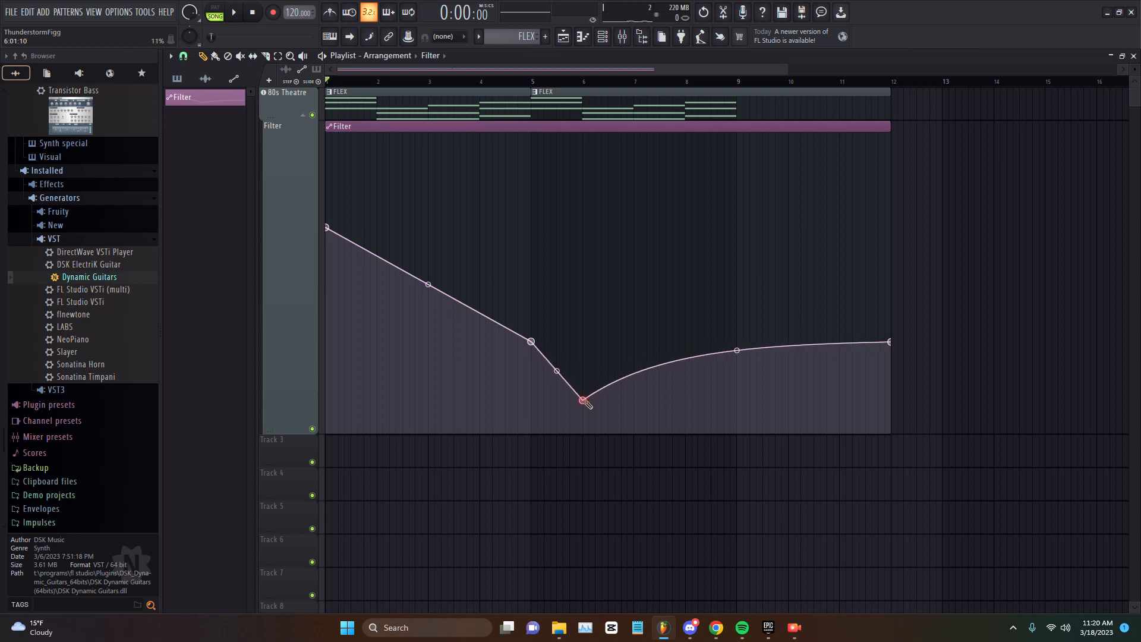
key("space")
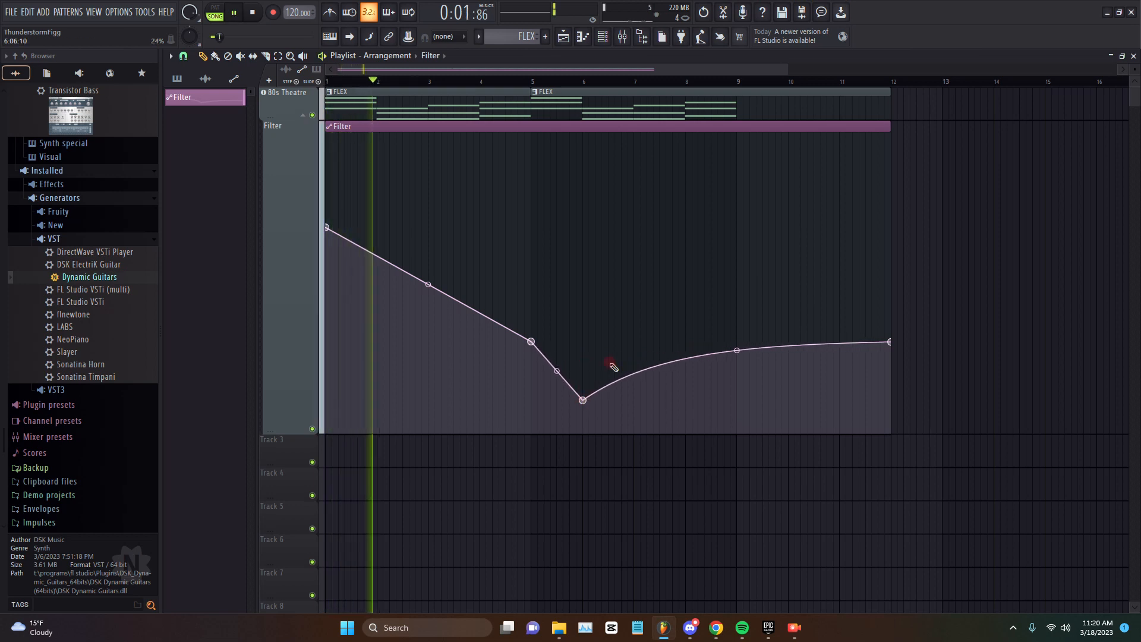
left_click_drag(738, 350, 740, 350)
left_click_drag(740, 350, 739, 345)
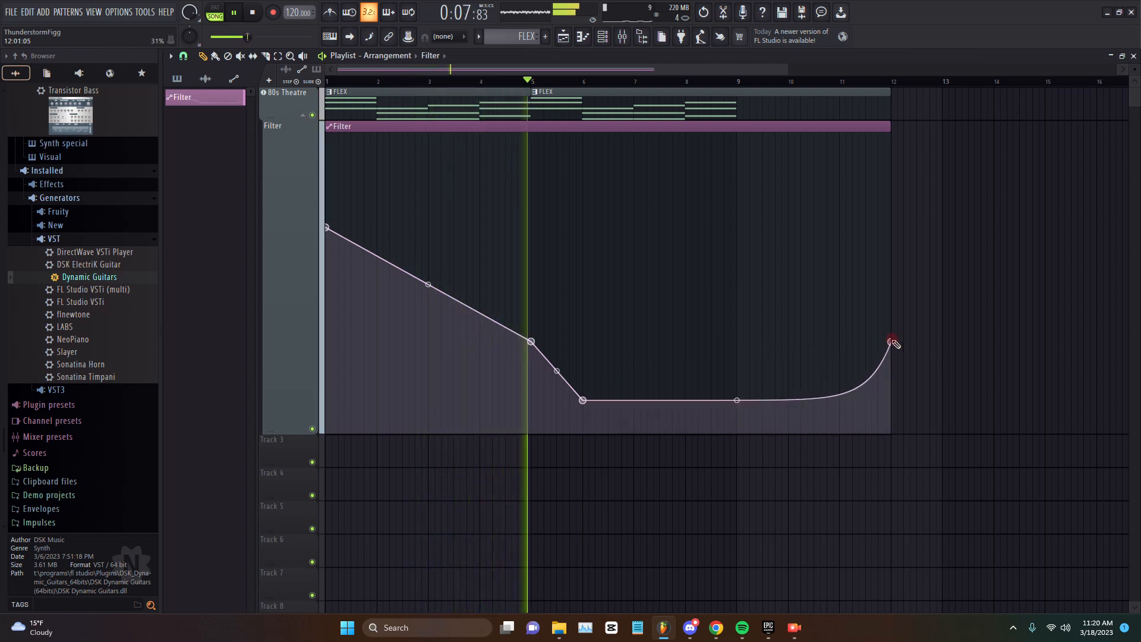
left_click_drag(899, 341, 897, 384)
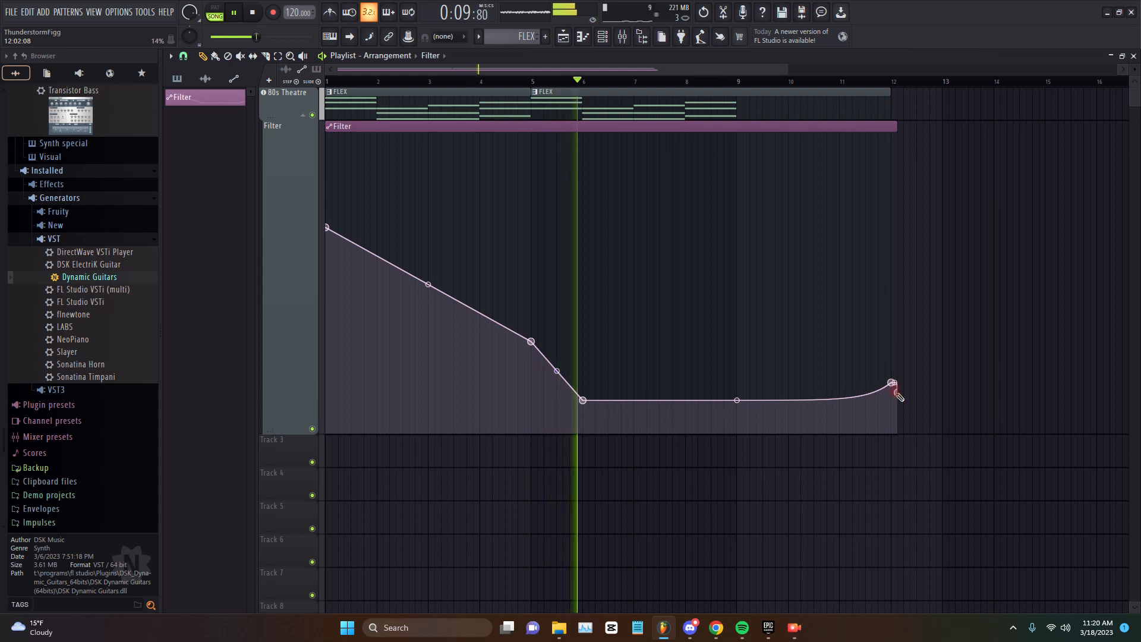
key("ctrl+z")
key("space")
left_click(529, 84)
key("space")
left_click_drag(890, 343, 892, 373)
key("ctrl+z")
key("space")
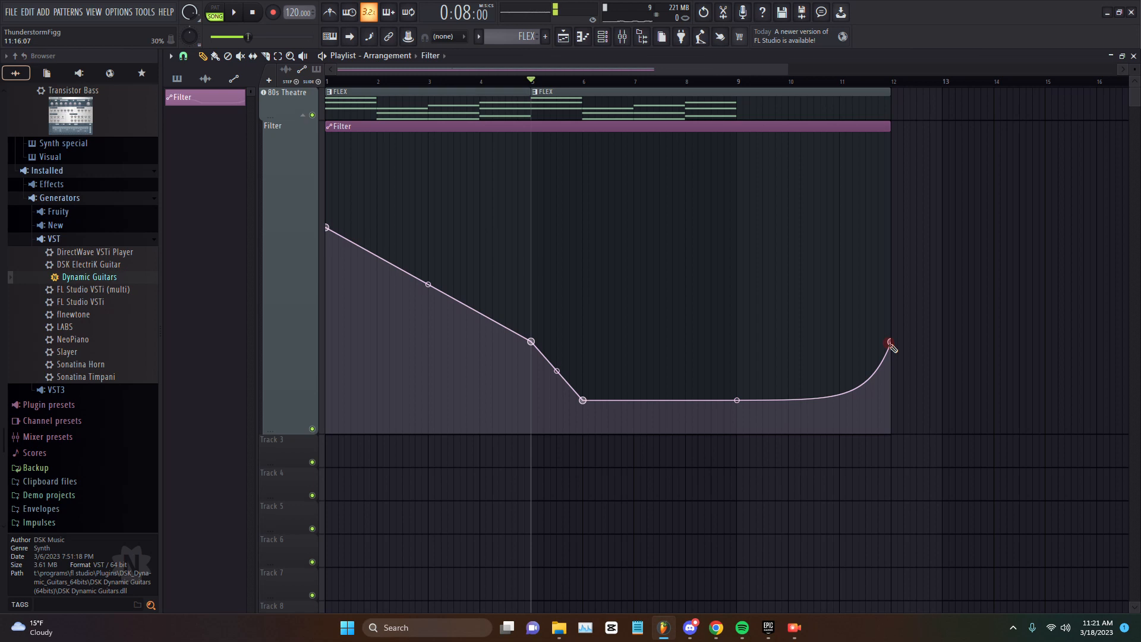
Step: Lower the Filter automation's end point to the level of the bar 6 point and return the playhead to the song start
left_click_drag(896, 349, 894, 405)
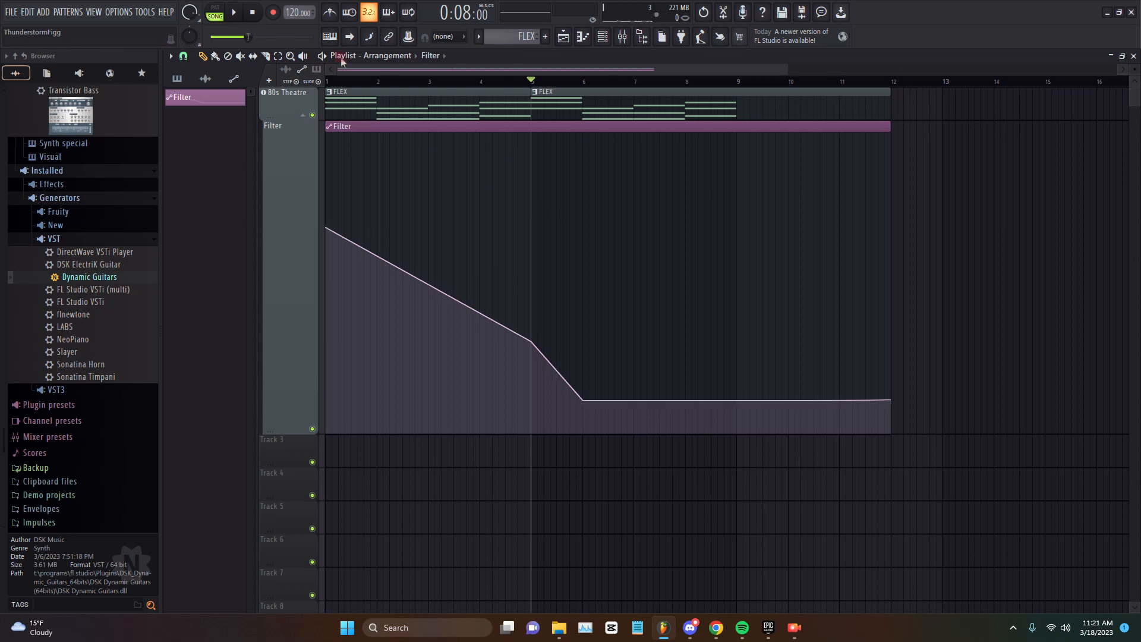
left_click(319, 80)
left_click(331, 84)
Step: Bend the segment between bars 5 and 6 so it holds level before dropping steeply, and play the song from the start
left_click(519, 324)
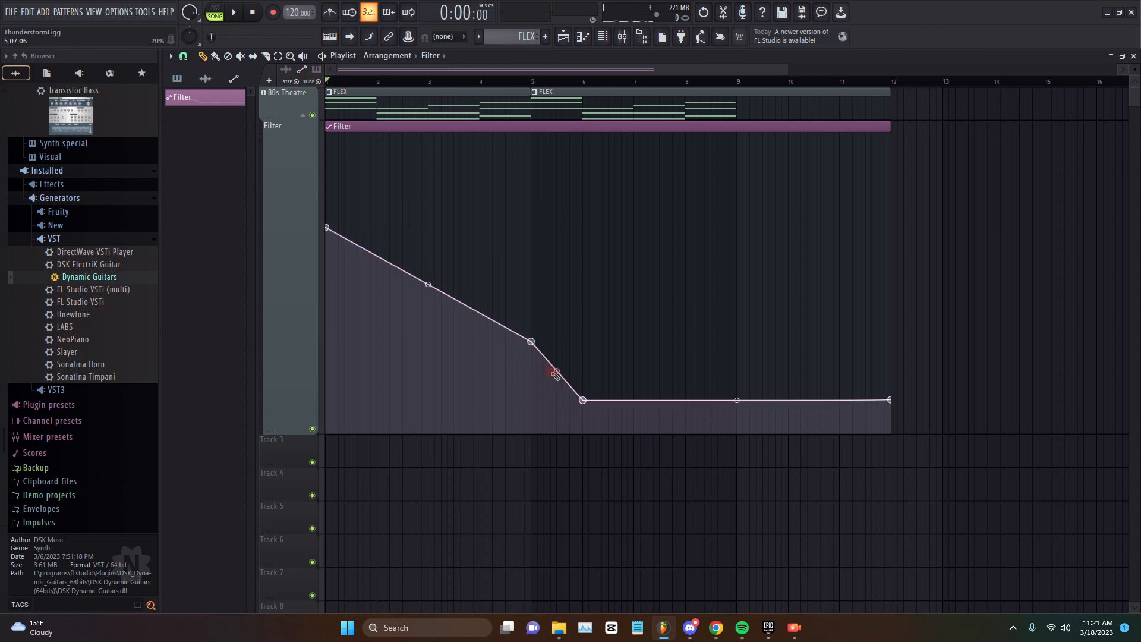
left_click_drag(556, 367, 556, 368)
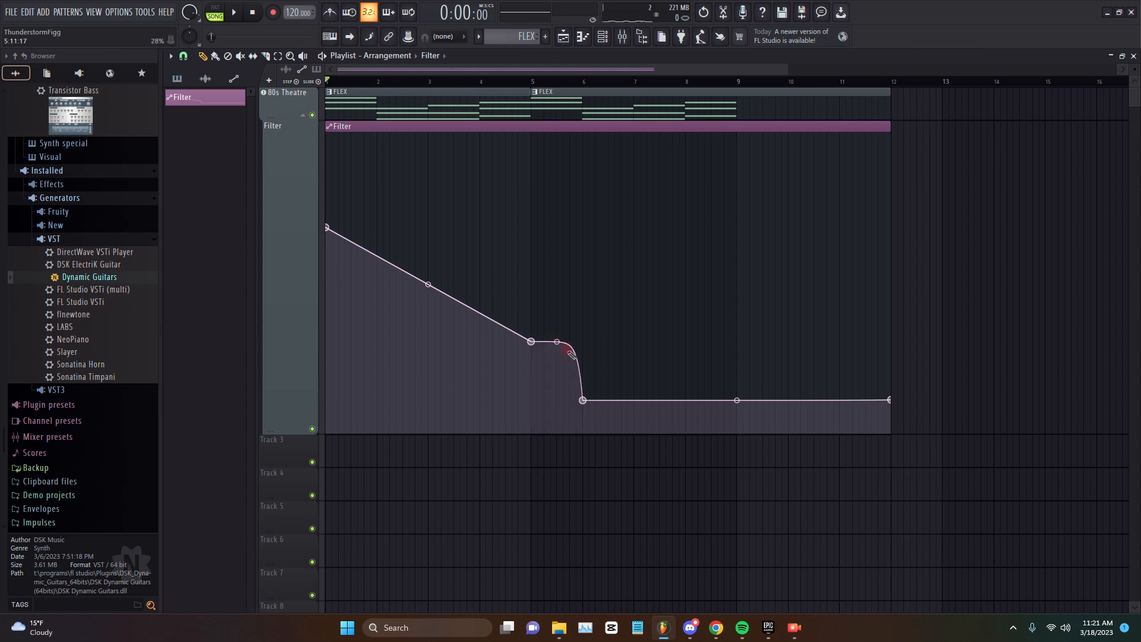
key("space")
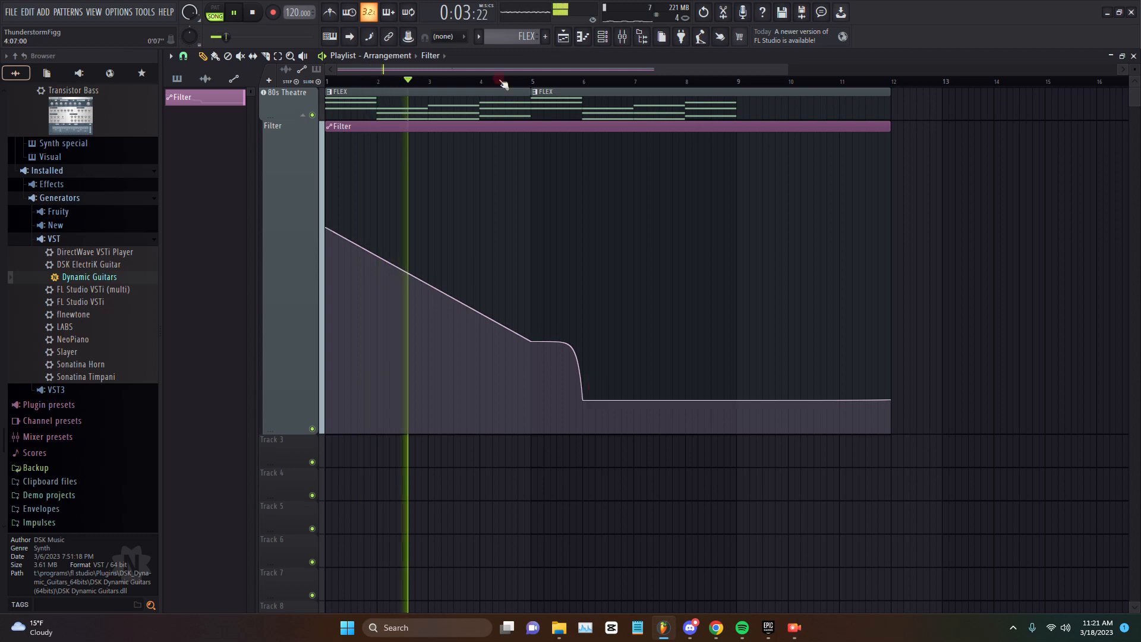
Step: Try bending the Filter segment between bars 5 and 6 to drop immediately after bar 5, and play from just after bar 4
left_click(533, 83)
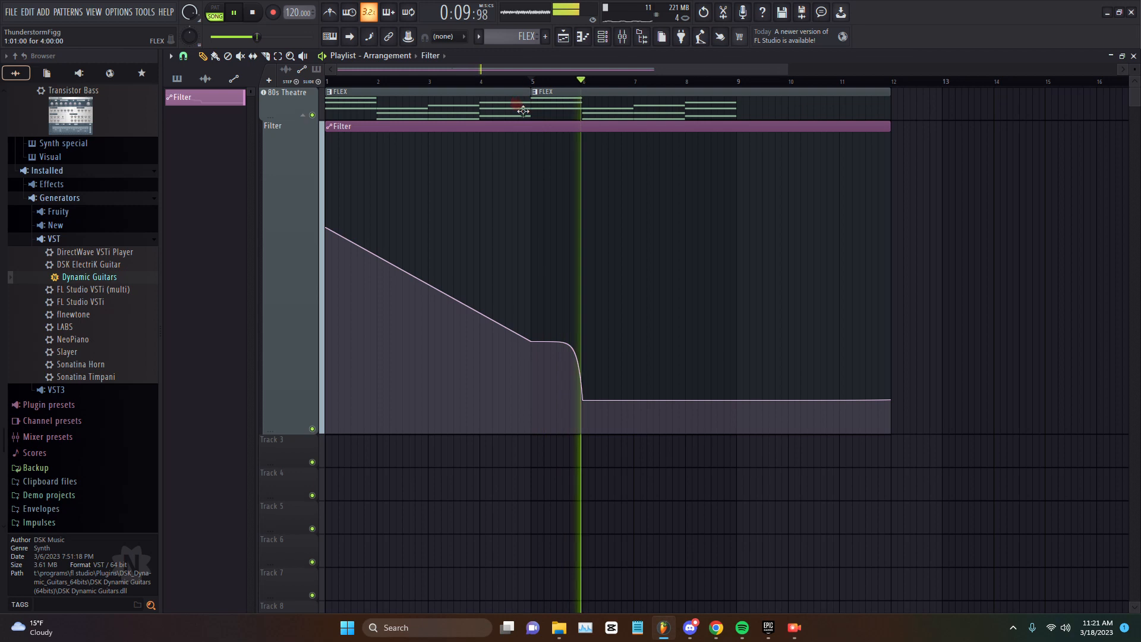
key("space")
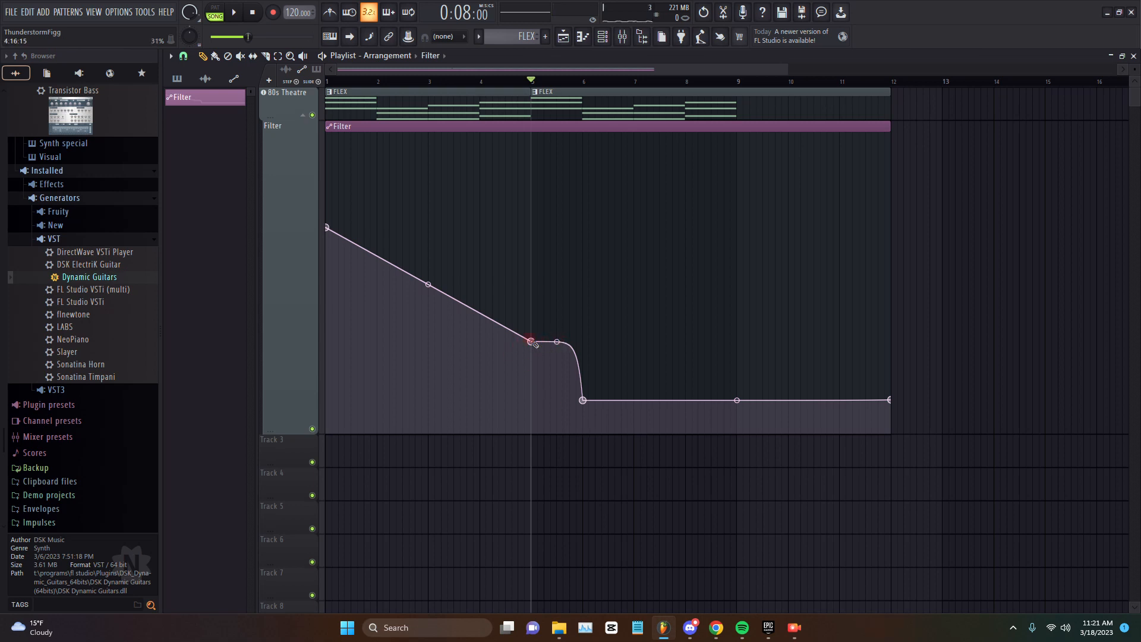
left_click_drag(556, 342, 554, 341)
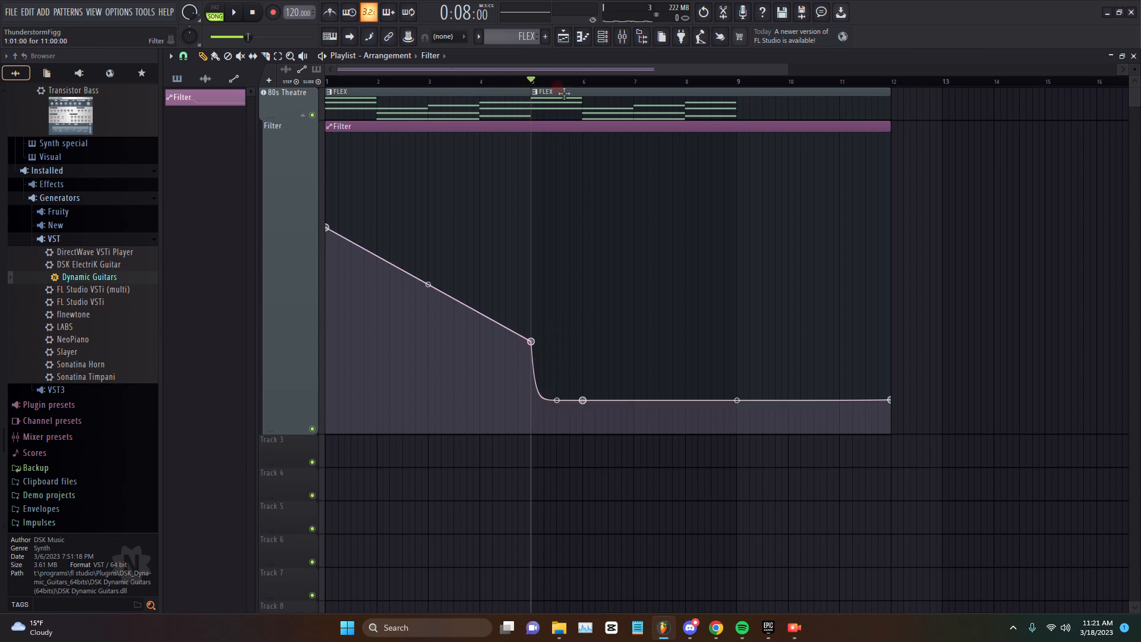
left_click(484, 80)
key("space")
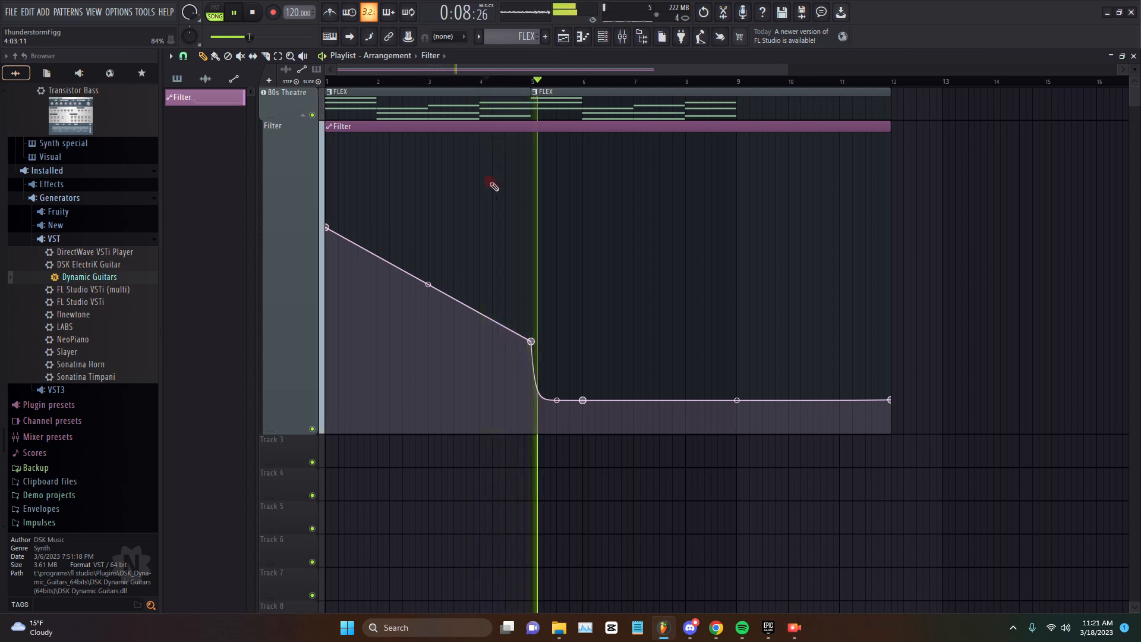
key("space")
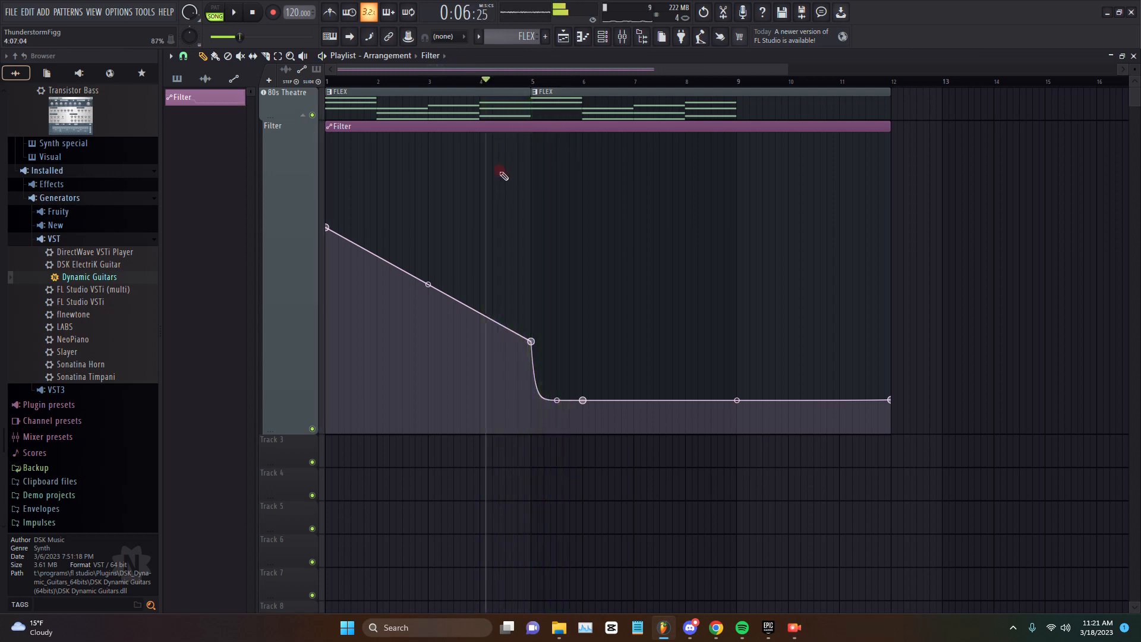
Step: Undo the last two bends between bars 5 and 6, give the segment a very slight bend, and play it back
key("ctrl+z")
key("ctrl+z")
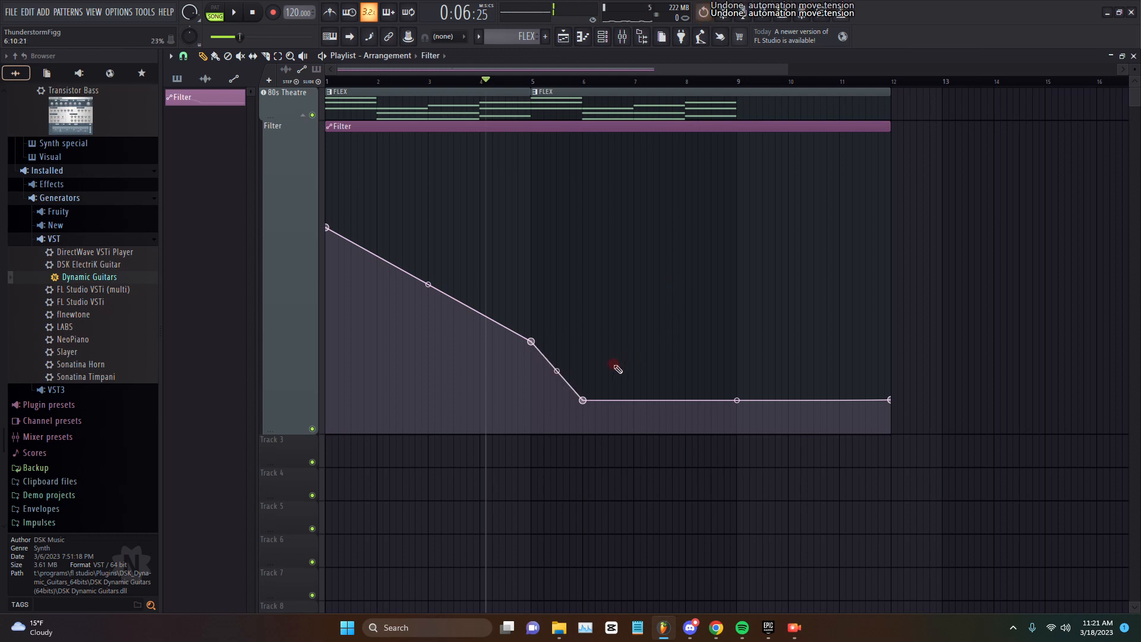
left_click_drag(556, 371, 556, 374)
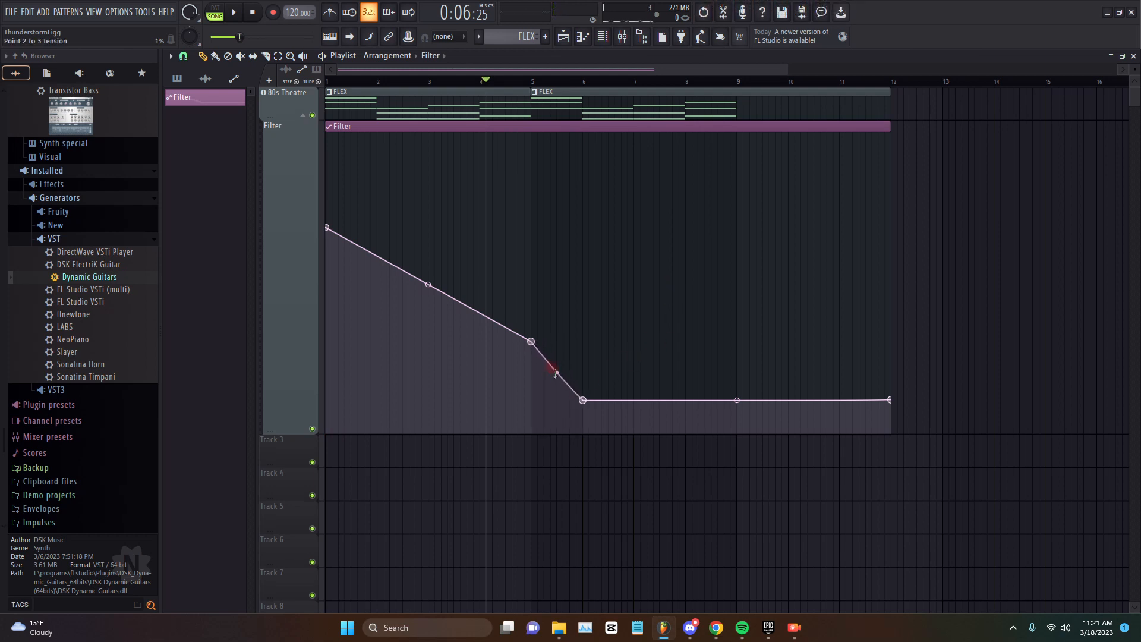
key("space")
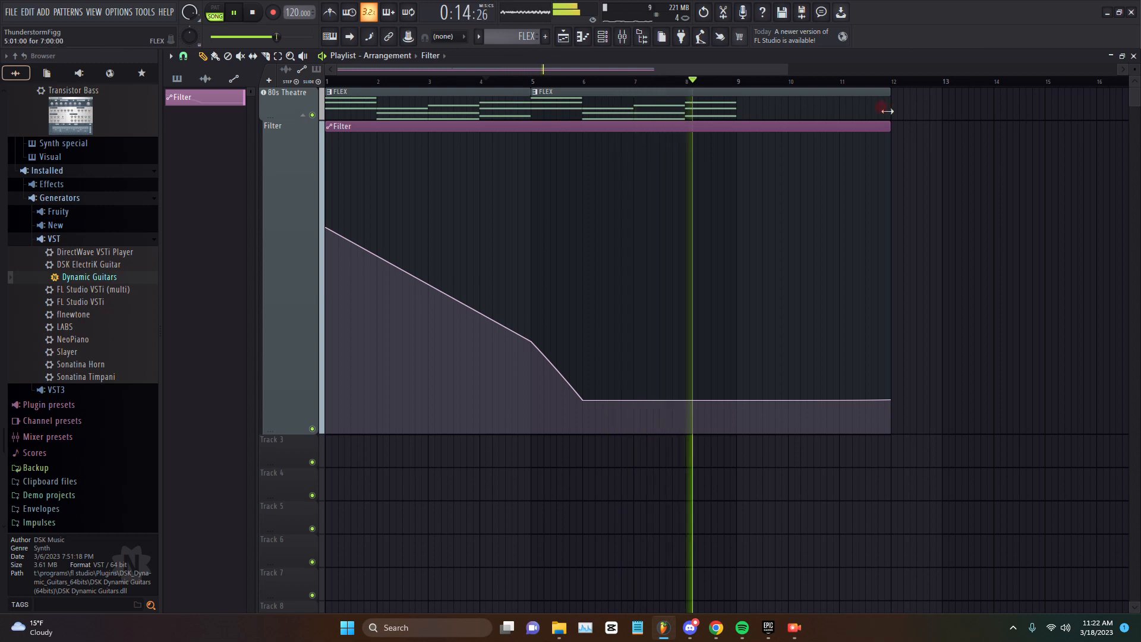
key("space")
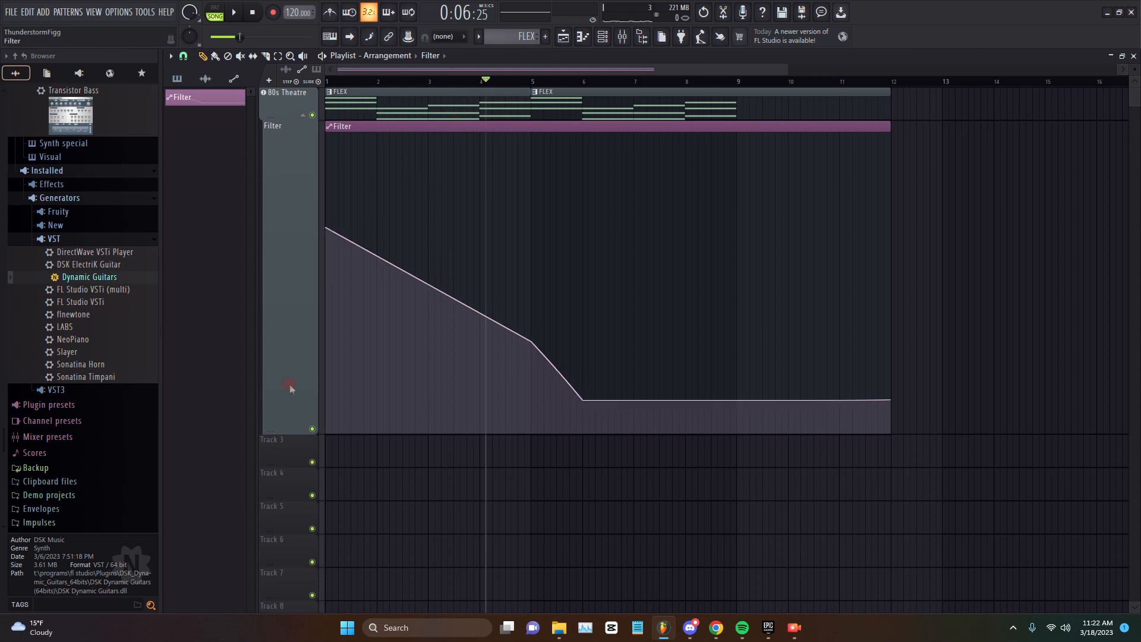
Step: Shrink the Filter track's height, collapse it into the 80s Theatre track group, and play the arrangement
left_click_drag(297, 434, 292, 113)
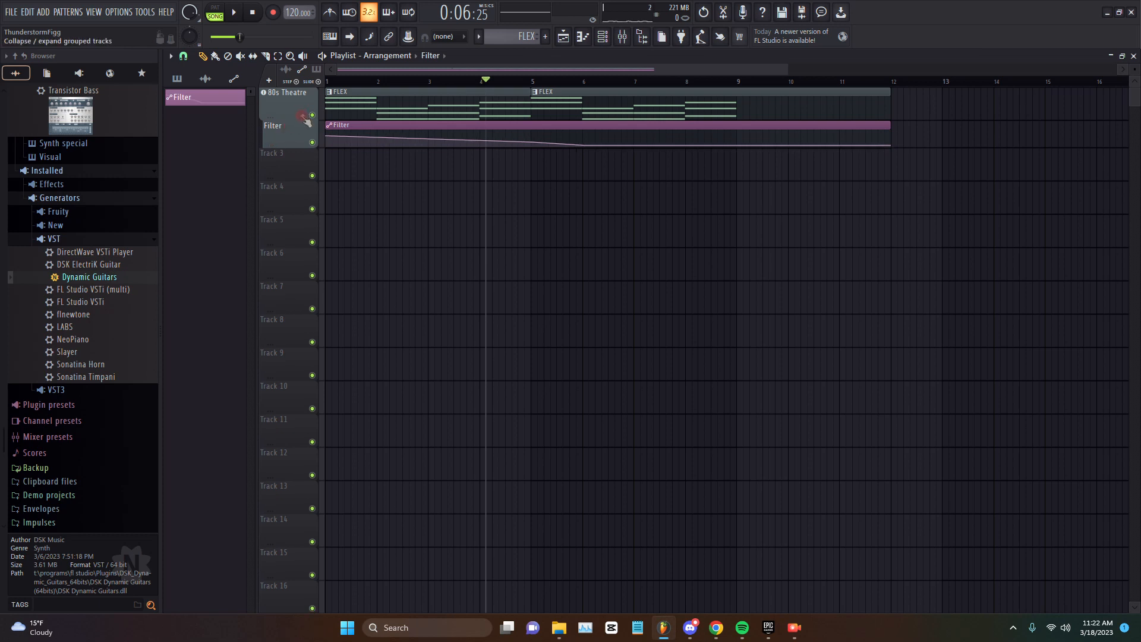
left_click(307, 118)
key("space")
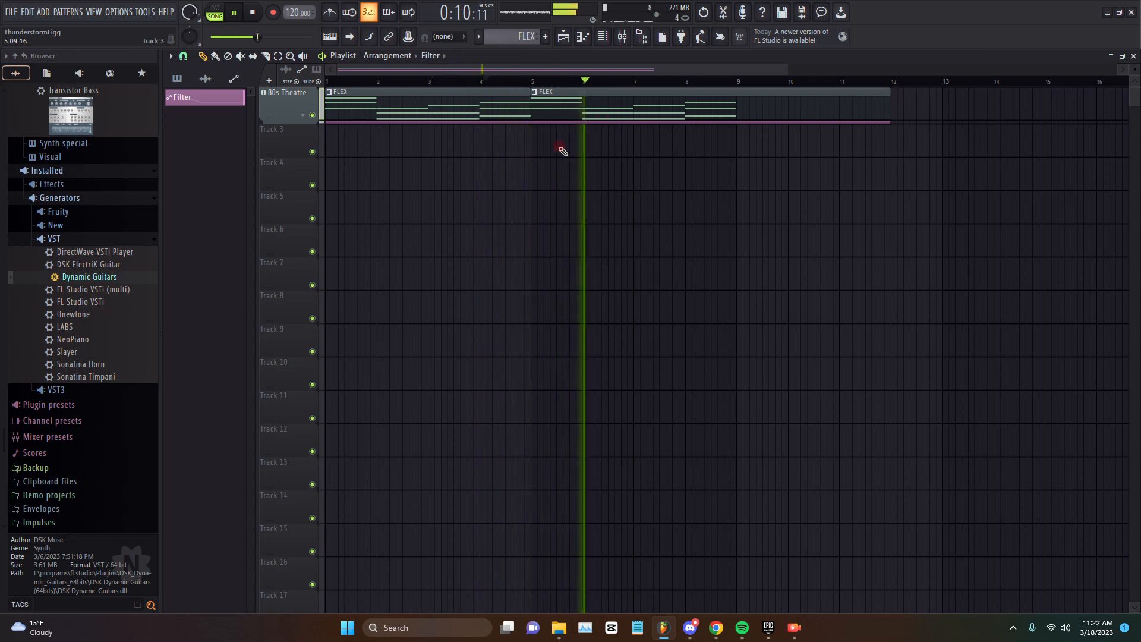
key("space")
Step: Trim the second FLEX clip to bar 9, add another FLEX clip there extended past bar 15, and play from bar 9
left_click_drag(886, 101, 727, 108)
left_click(746, 98)
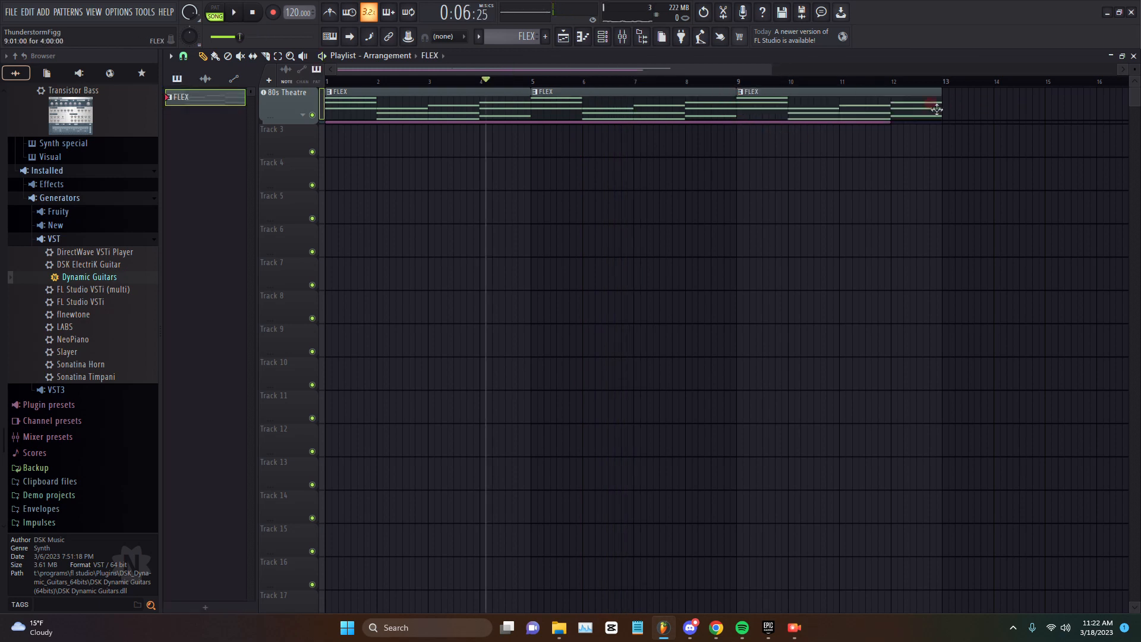
left_click_drag(943, 111, 1060, 127)
key("space")
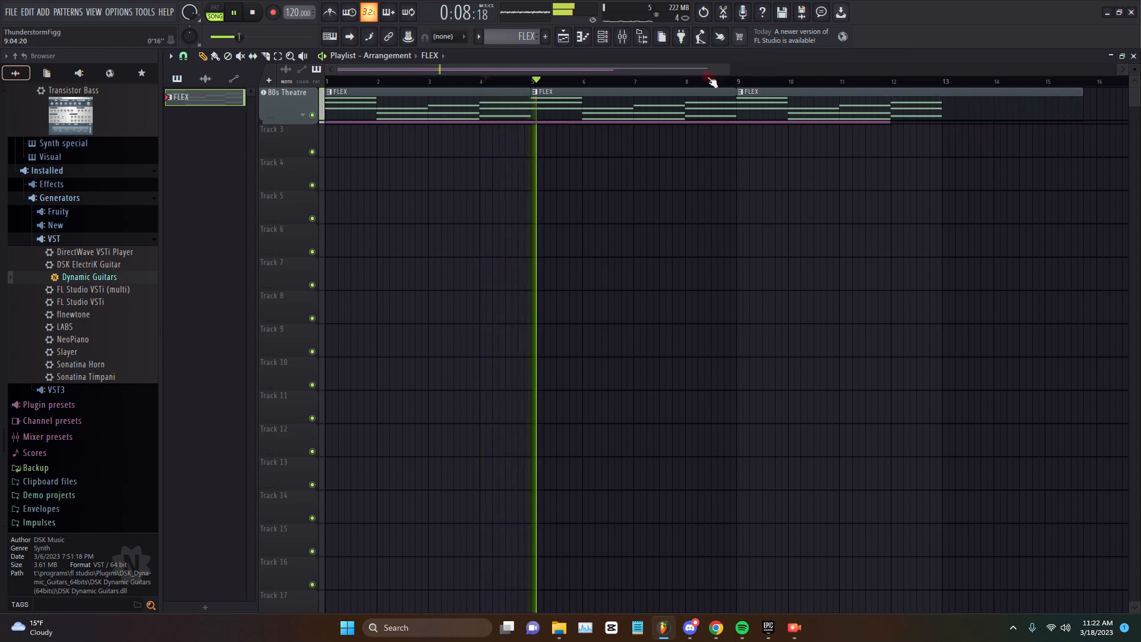
left_click(739, 81)
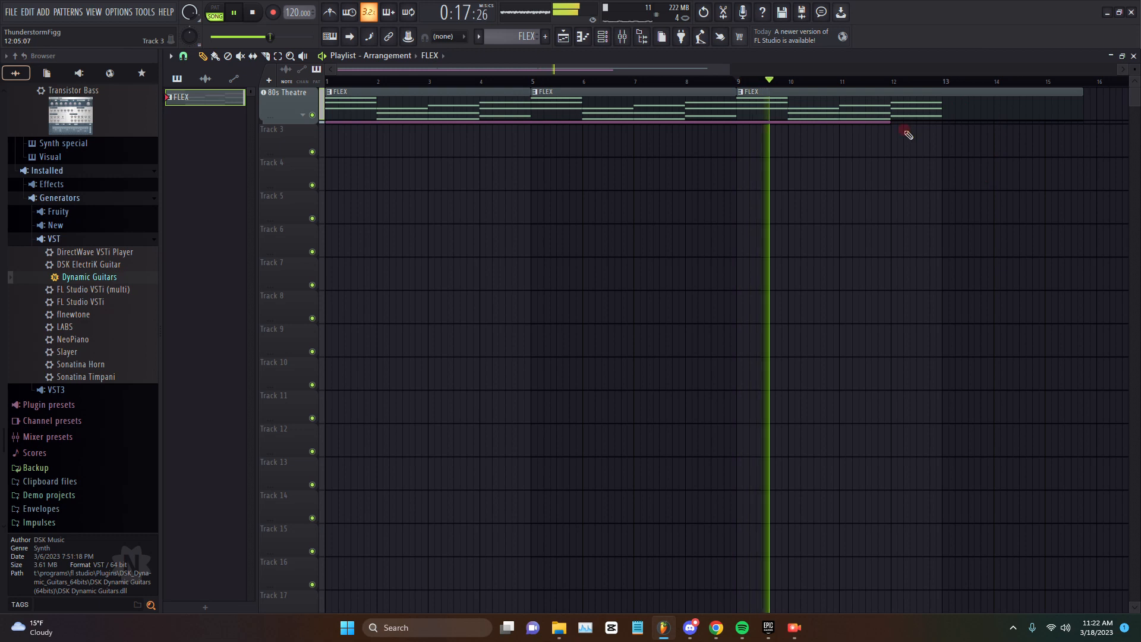
Step: Expand the 80s Theatre track group, stop playback, and return the playhead to the song start
left_click(303, 115)
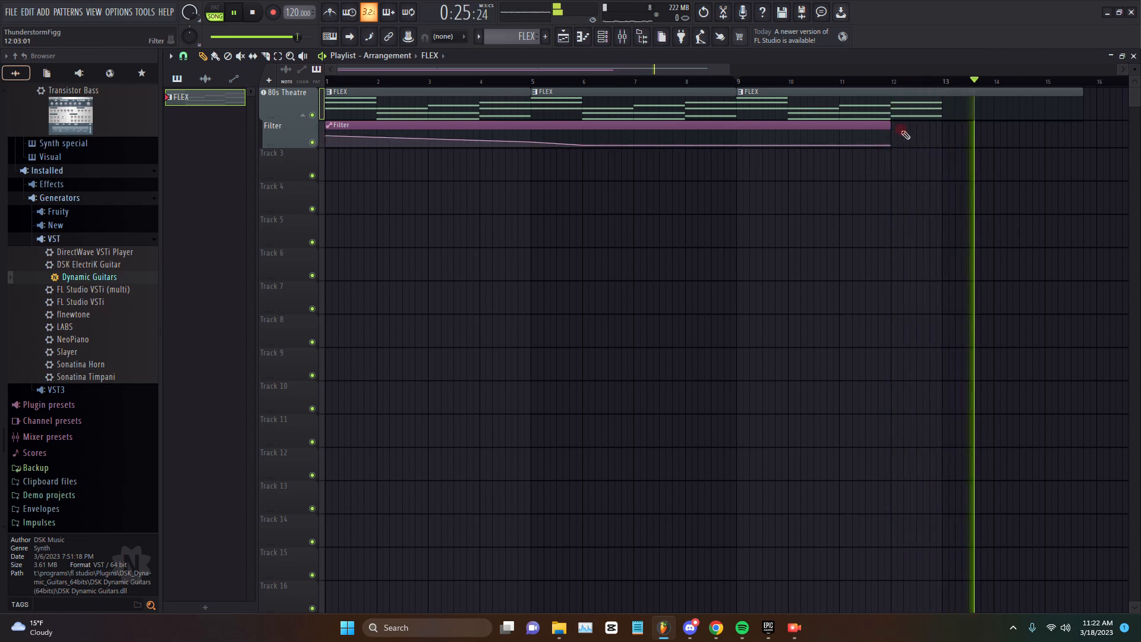
key("space")
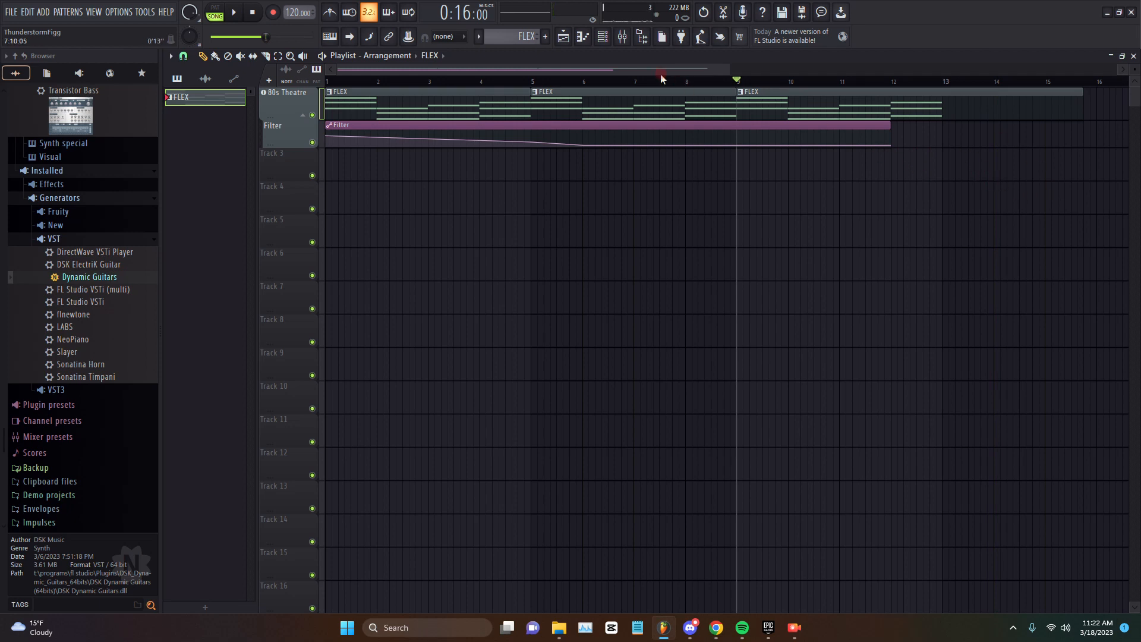
left_click_drag(665, 70, 584, 103)
left_click_drag(1077, 84, 1085, 81)
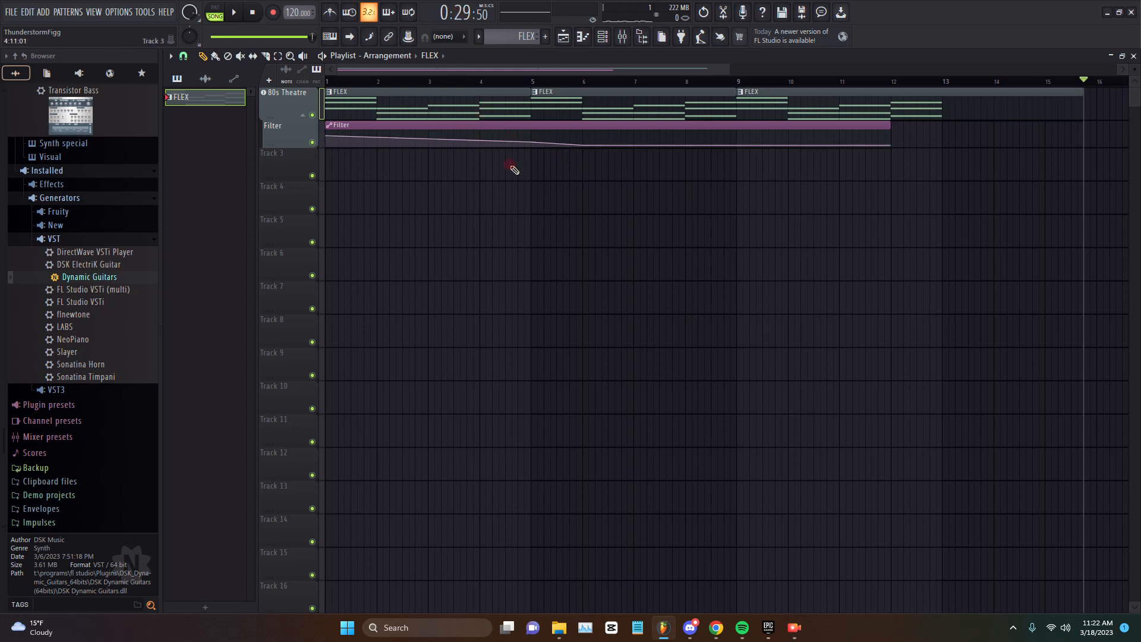
left_click(327, 81)
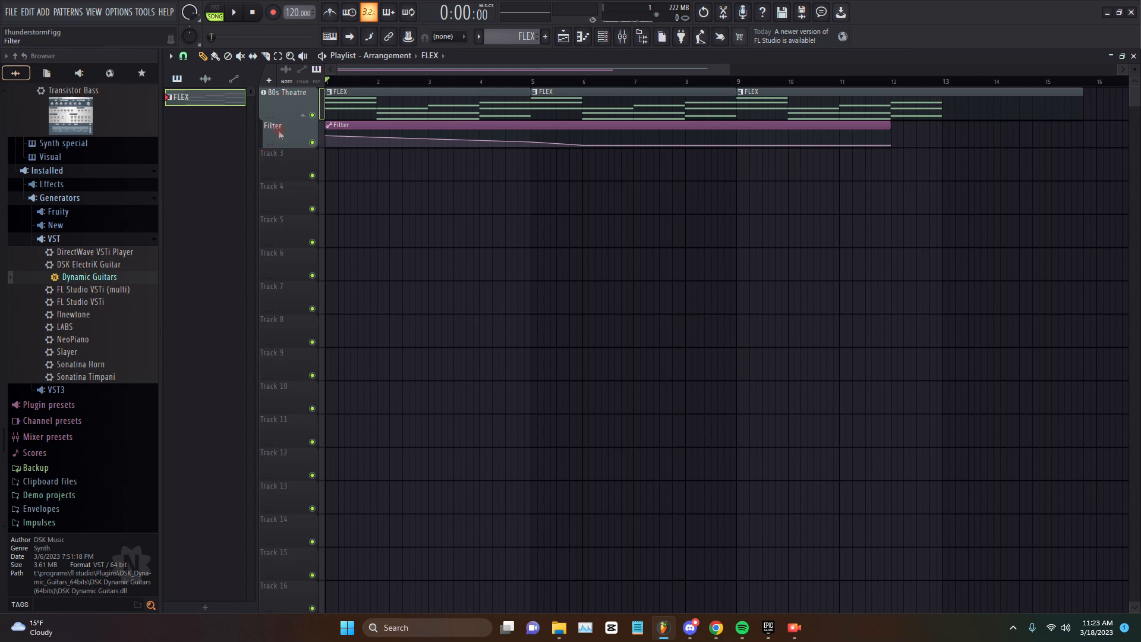
Step: Open the 80s Theatre FLEX instrument, view the automation options of its output level slider, and close it
left_click(274, 100)
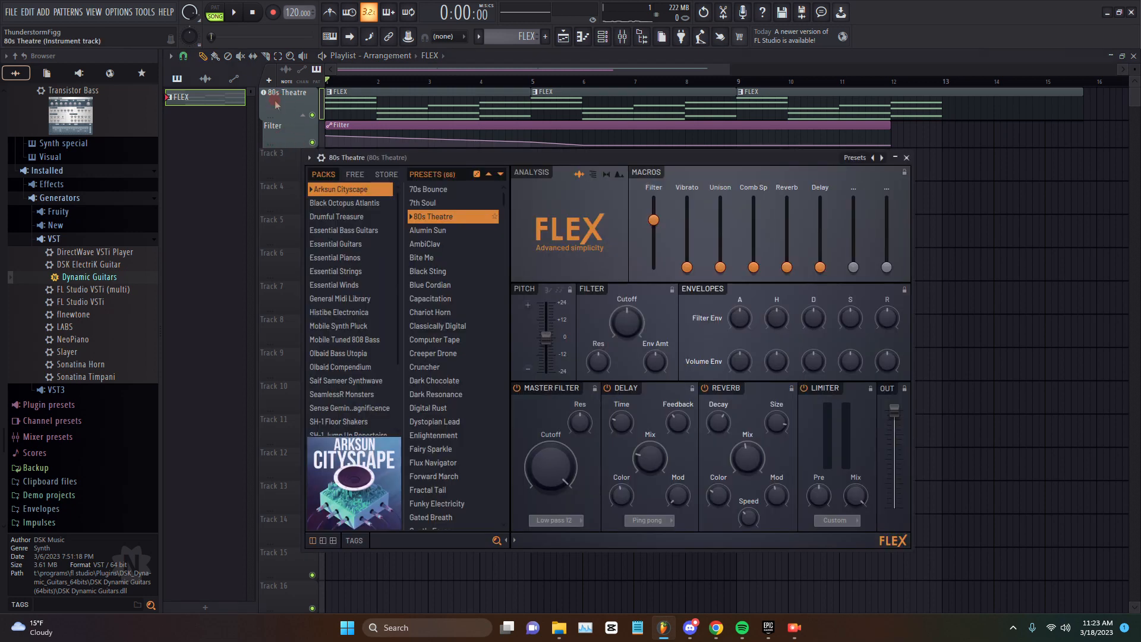
right_click(895, 416)
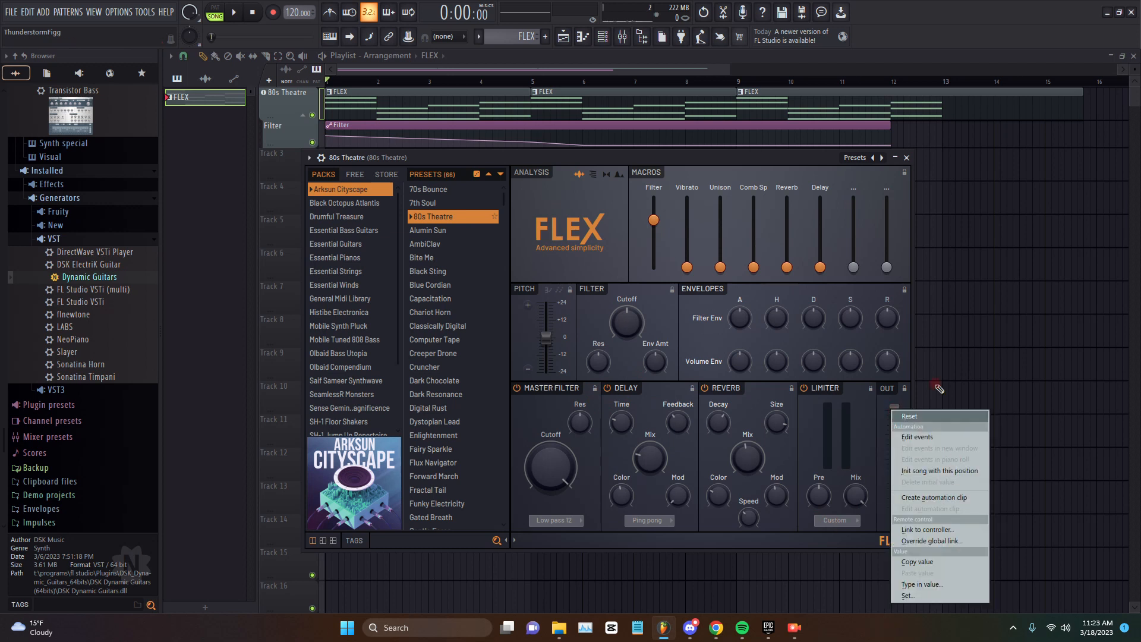
left_click(907, 158)
left_click(906, 157)
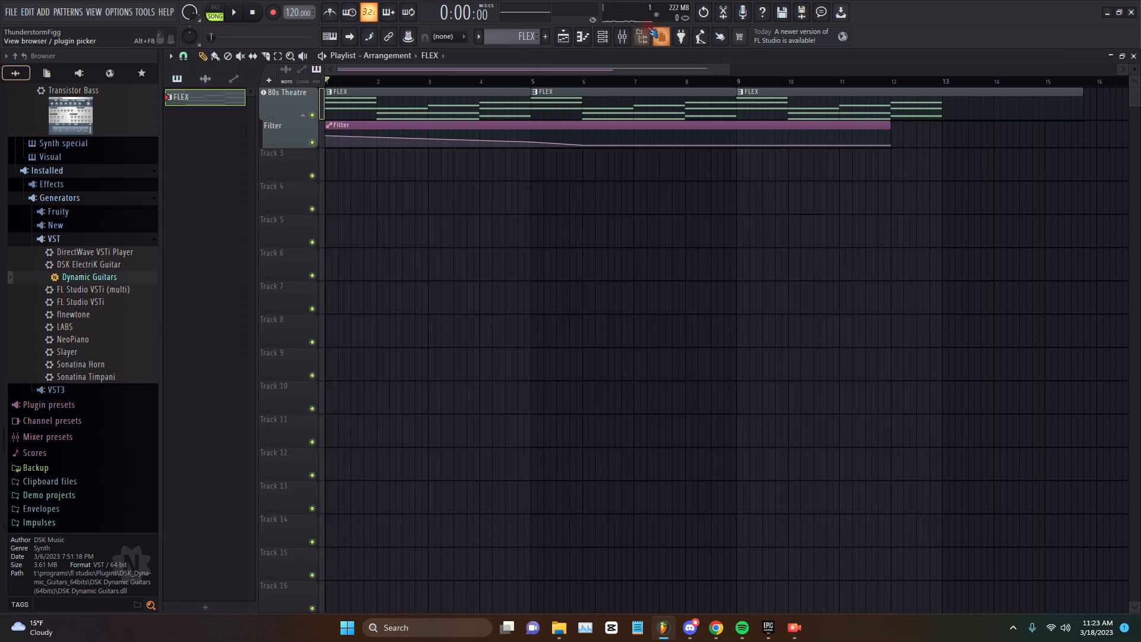
Step: Open the mixer and view the automation options of the 80s Theatre track's volume fader without creating a clip
left_click(622, 36)
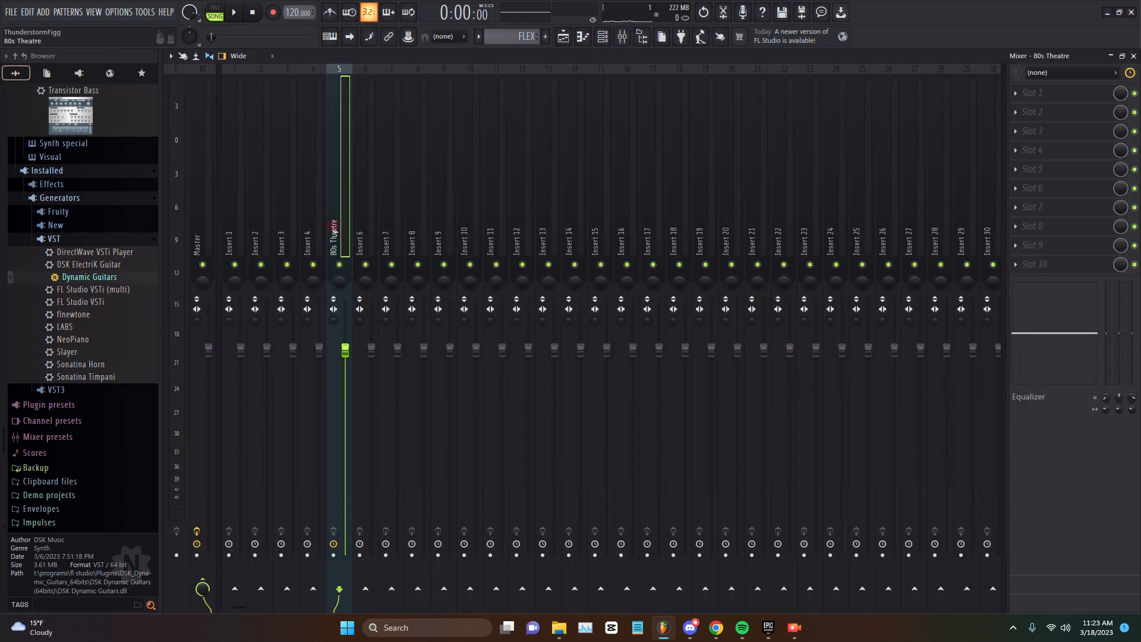
right_click(344, 352)
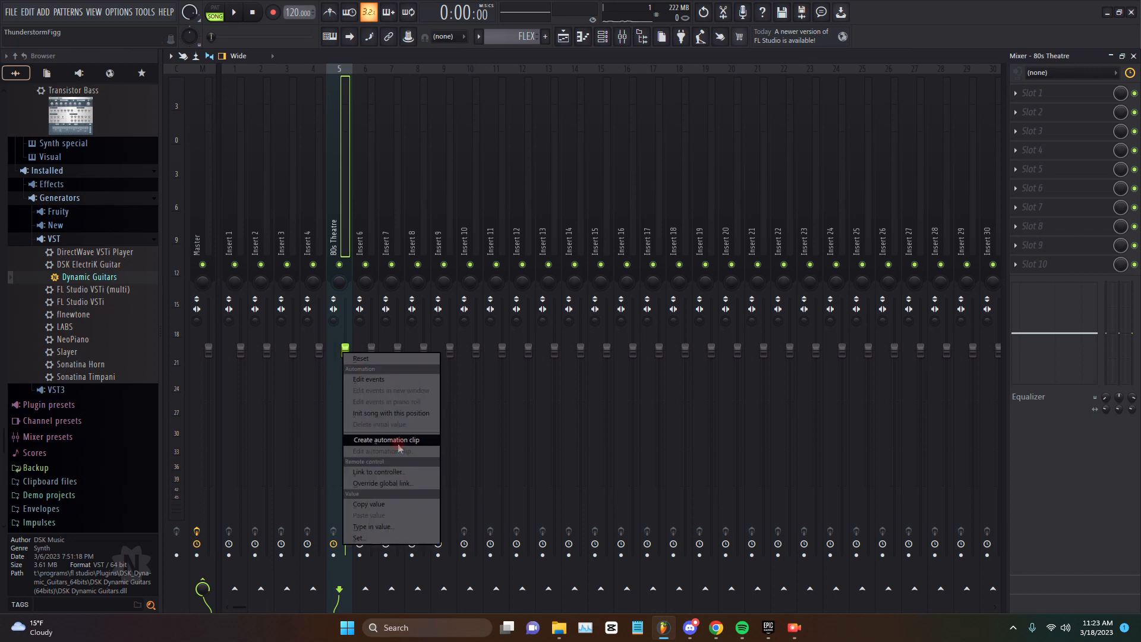
left_click(1061, 459)
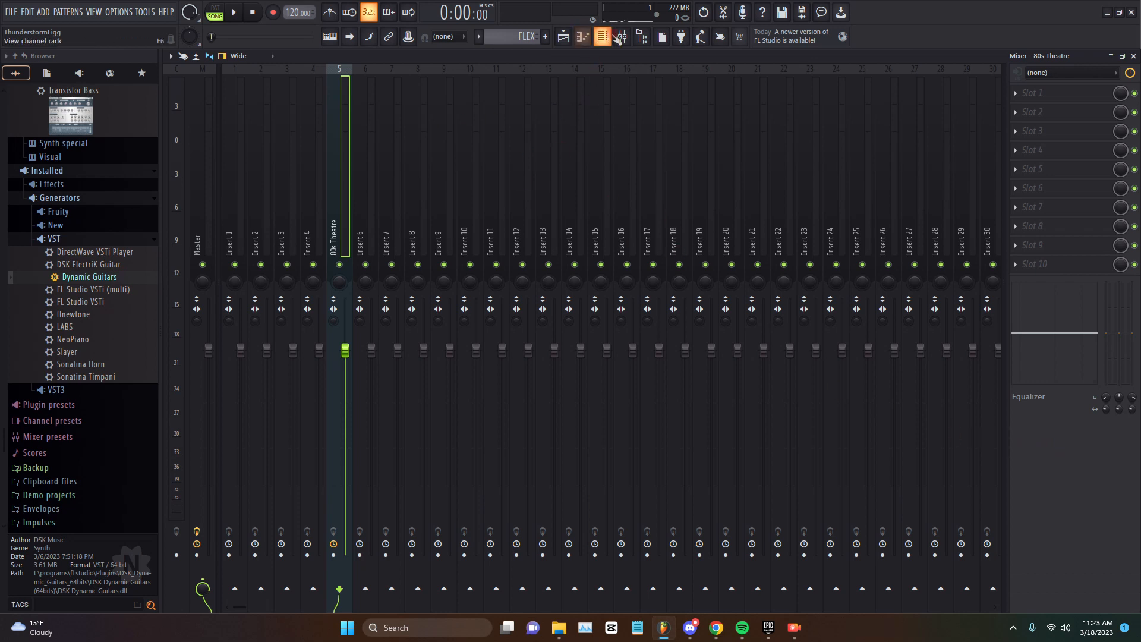
left_click(595, 189)
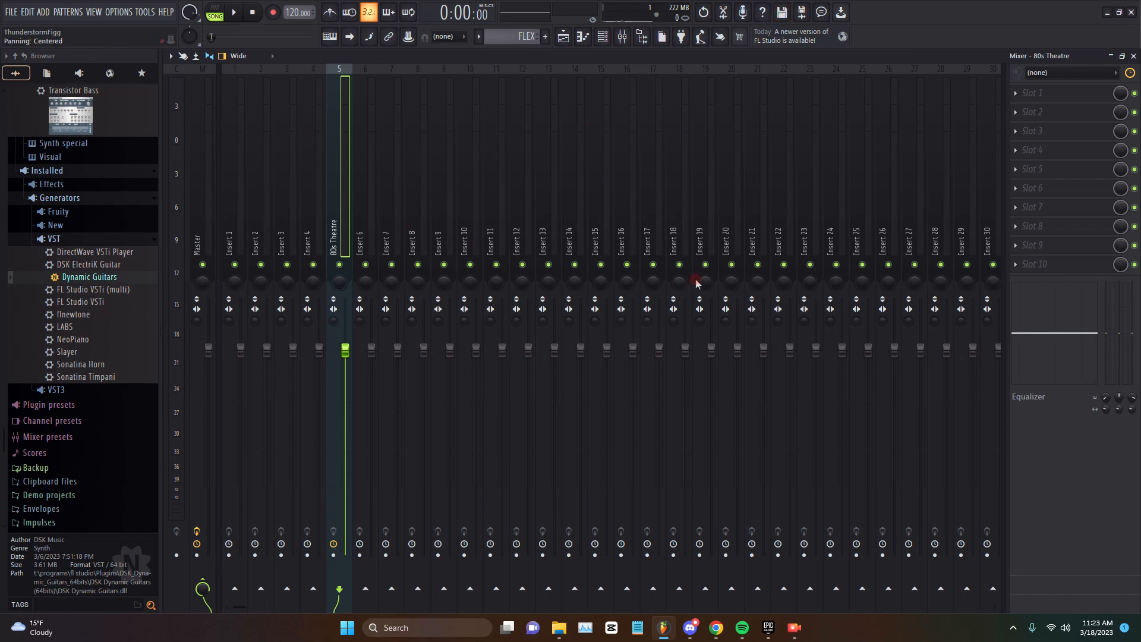
right_click(621, 347)
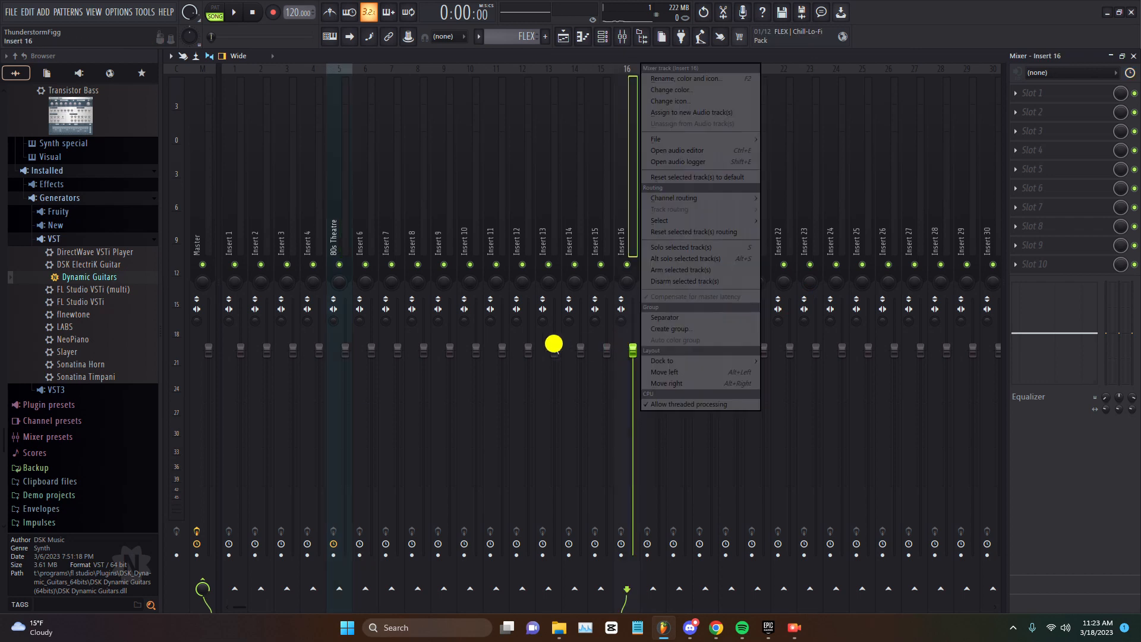
left_click(304, 207)
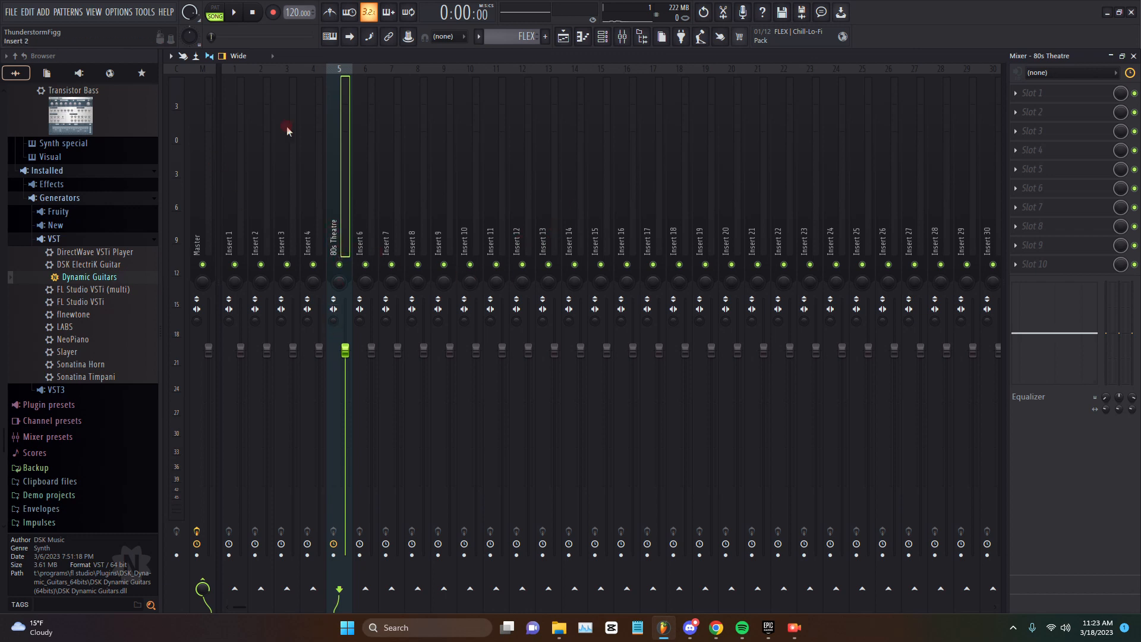
Step: Play the song to watch the mixer levels, stop it, and inspect the Master and 80s Theatre mixer tracks
left_click(233, 12)
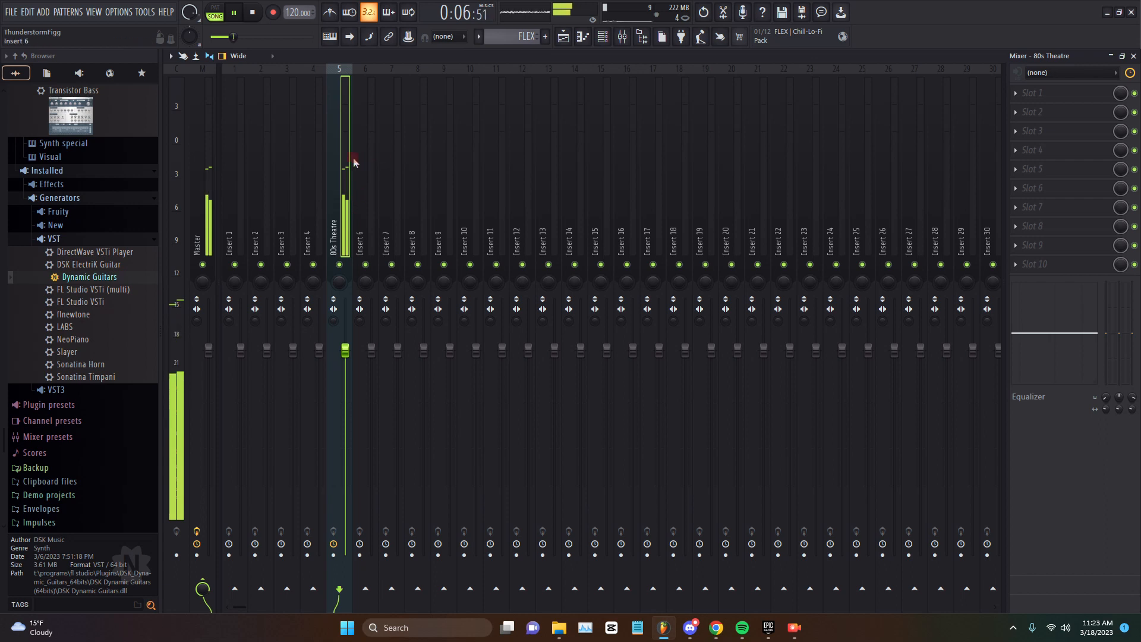
left_click(236, 12)
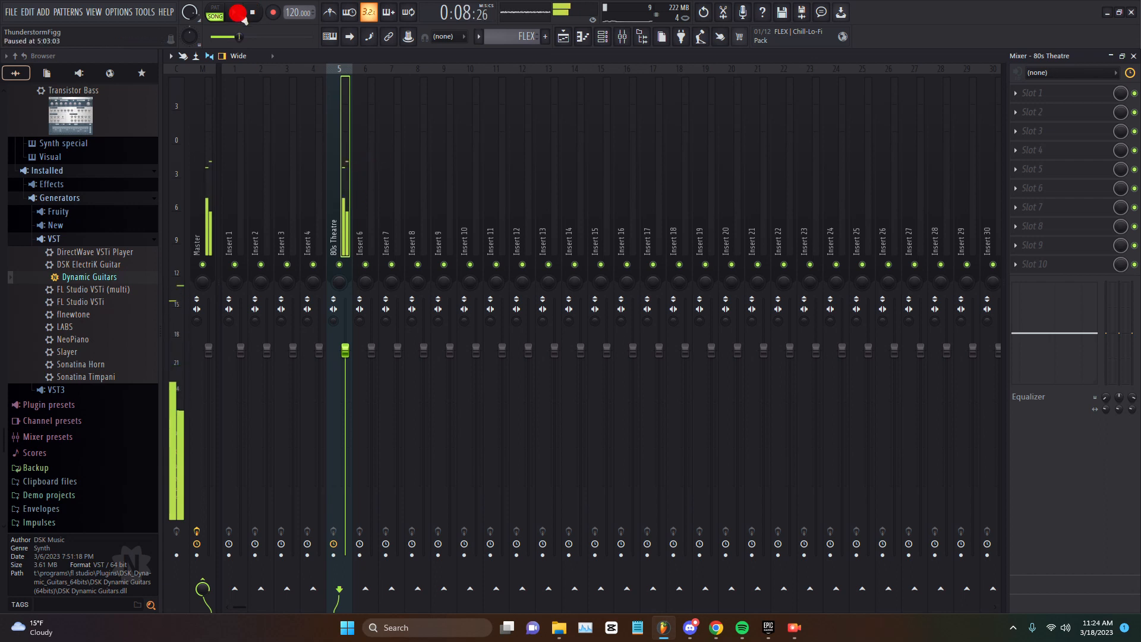
left_click(204, 174)
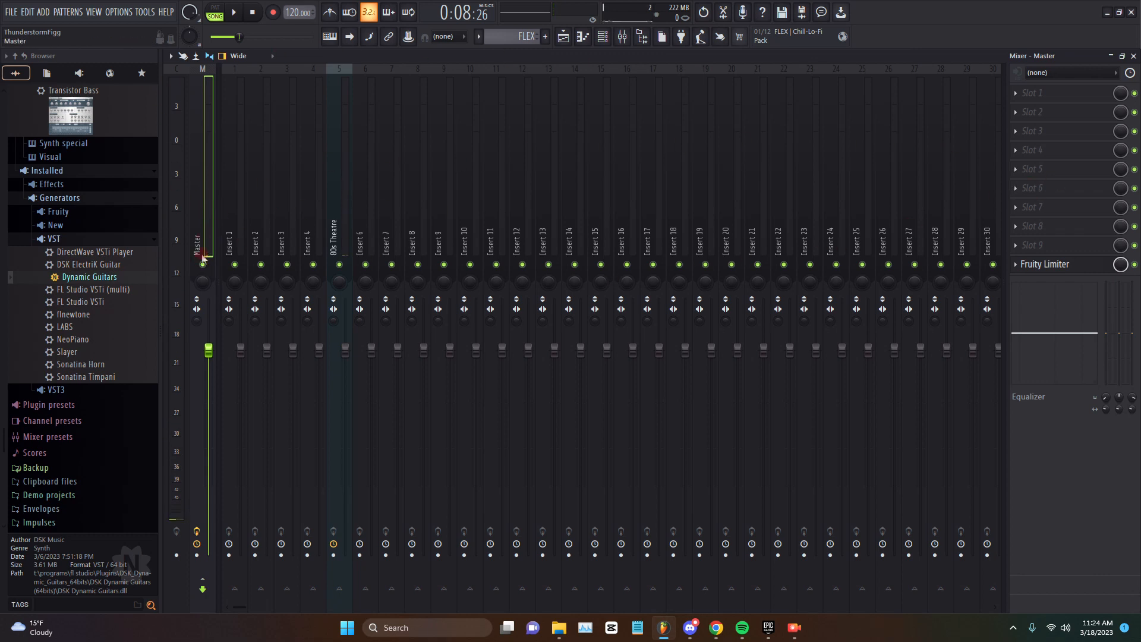
left_click(332, 241)
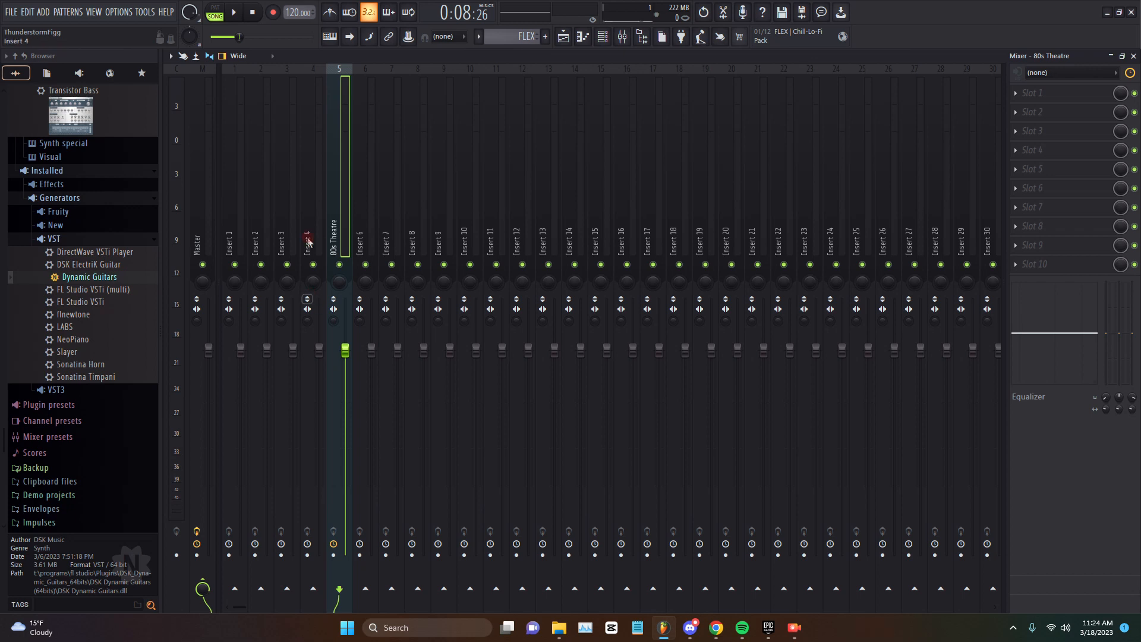
Step: Mute the 80s Theatre mixer track, start playback to compare the levels, and unmute it
left_click(341, 266)
key("space")
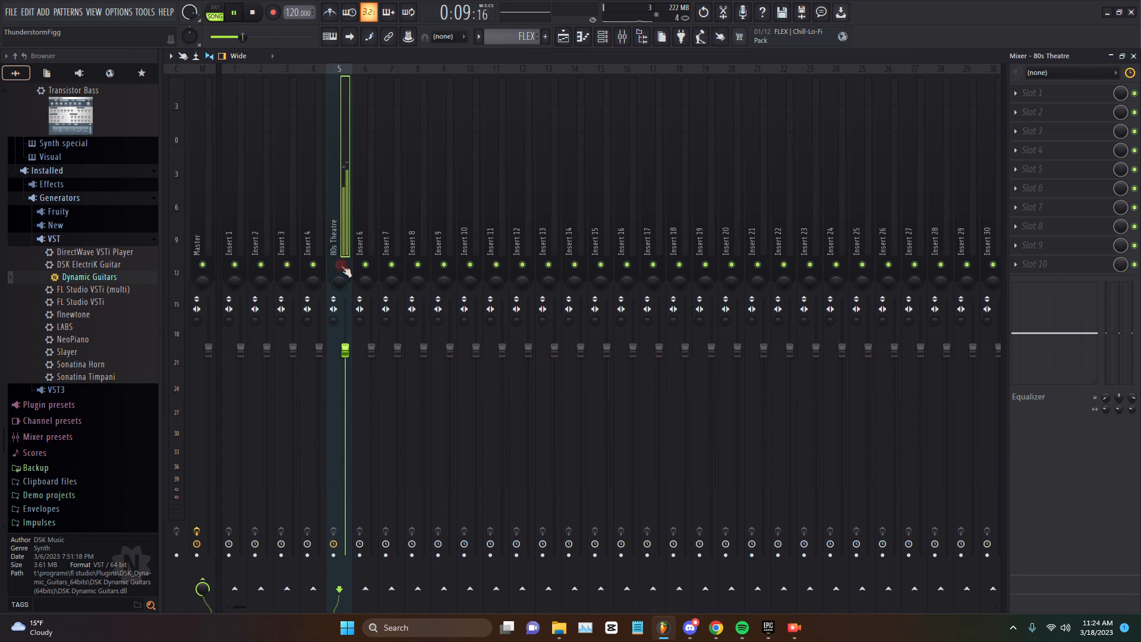
left_click(341, 266)
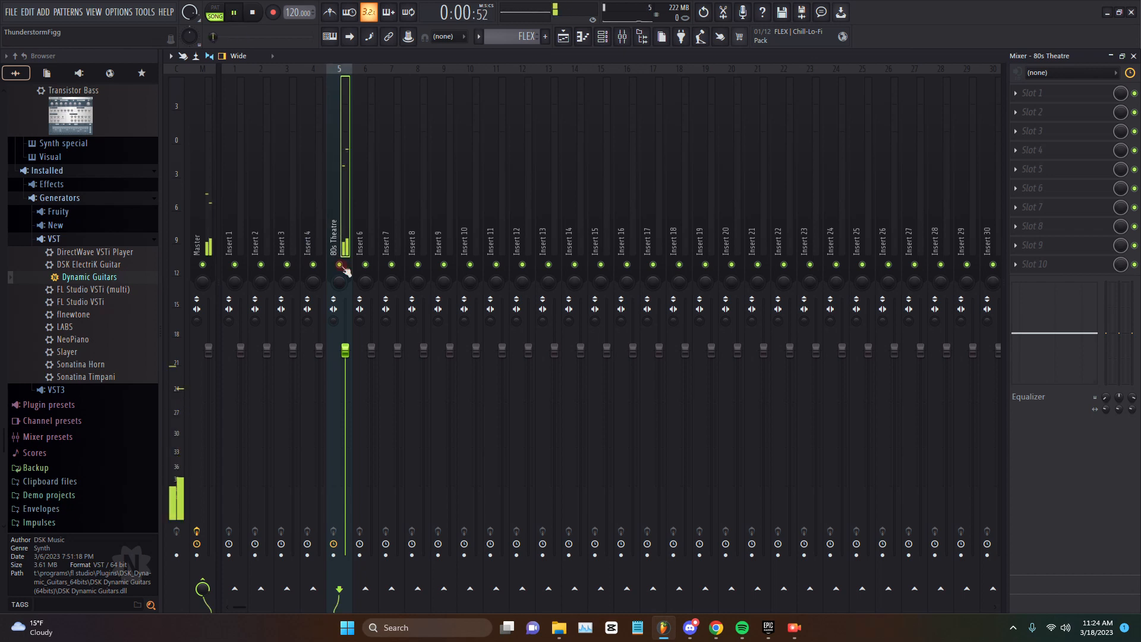
Step: Solo the 80s Theatre mixer track, stop playback, and re-enable all the other mixer tracks
left_click(340, 265, "ctrl")
key("space")
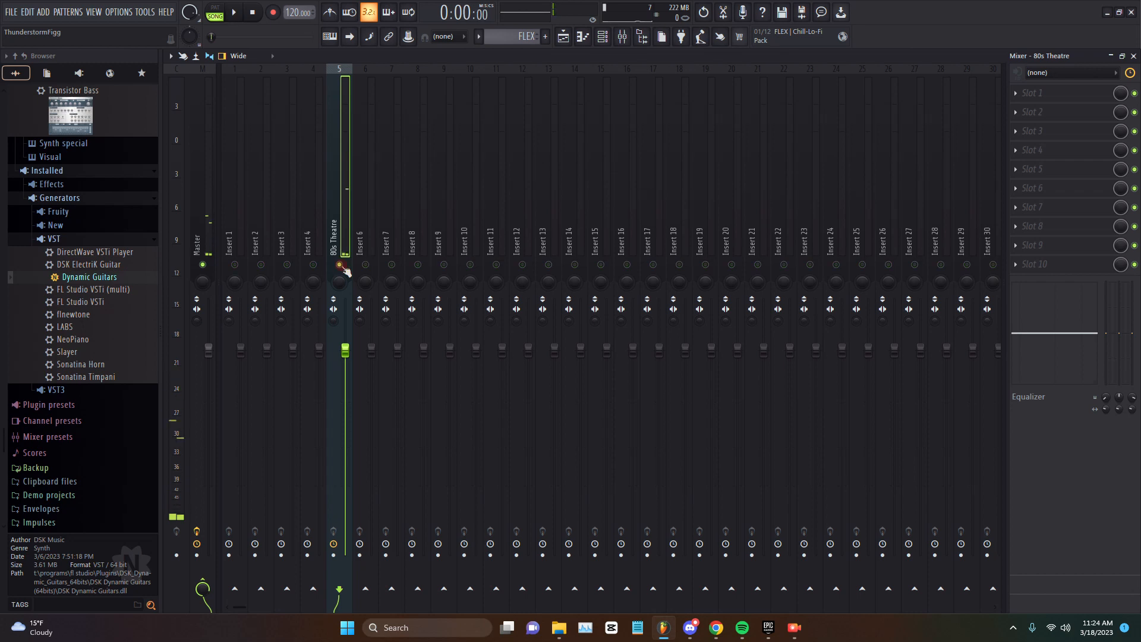
left_click(340, 265)
right_click(334, 221)
left_click(347, 247)
right_click(340, 265)
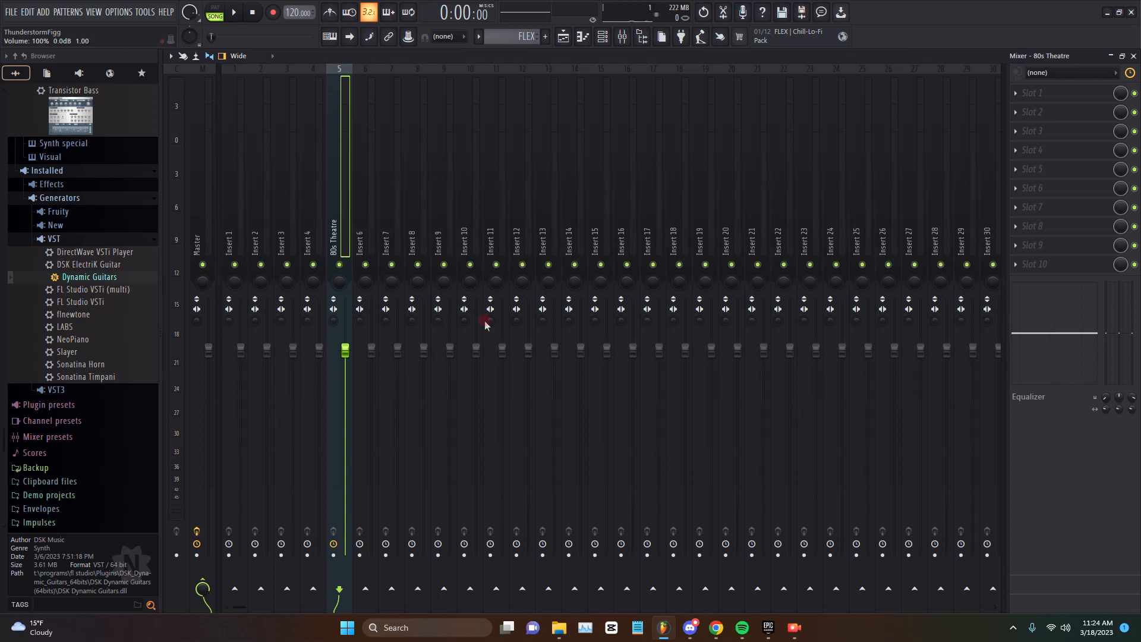
Step: Pan the 80s Theatre mixer track 100% right and play part of the song to audition it
scroll(339, 283, "up", 5)
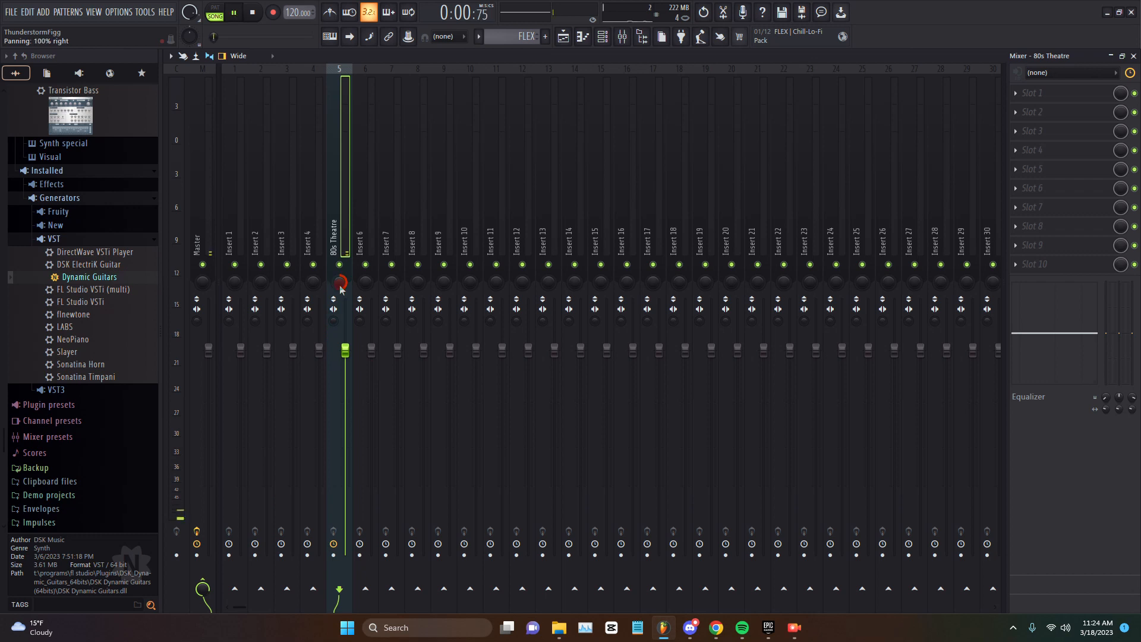
left_click(252, 12)
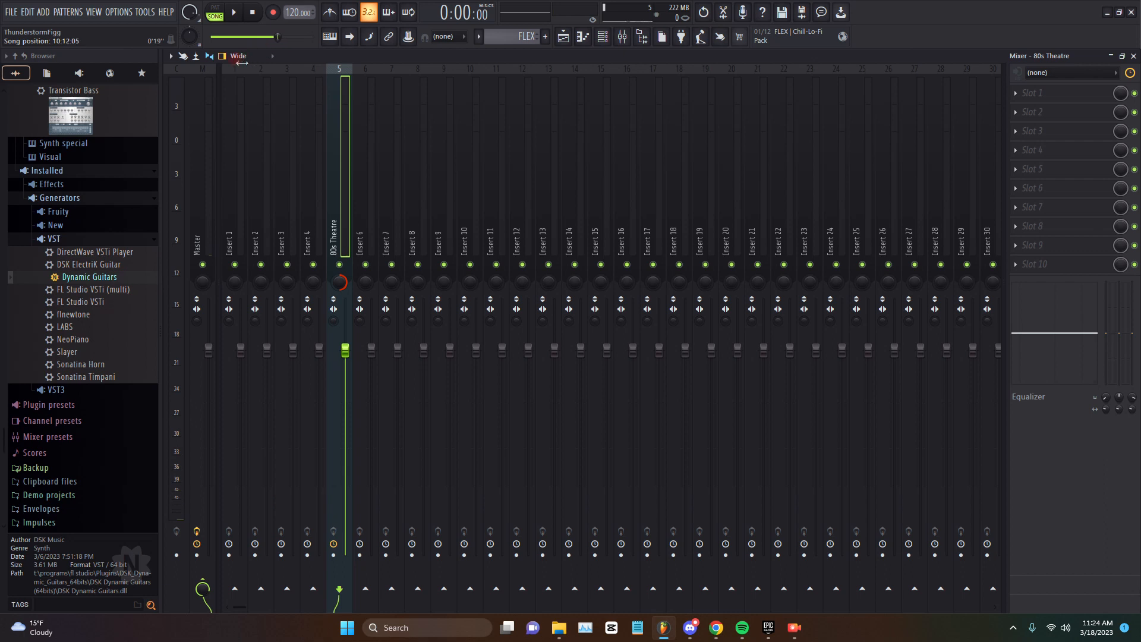
key("space")
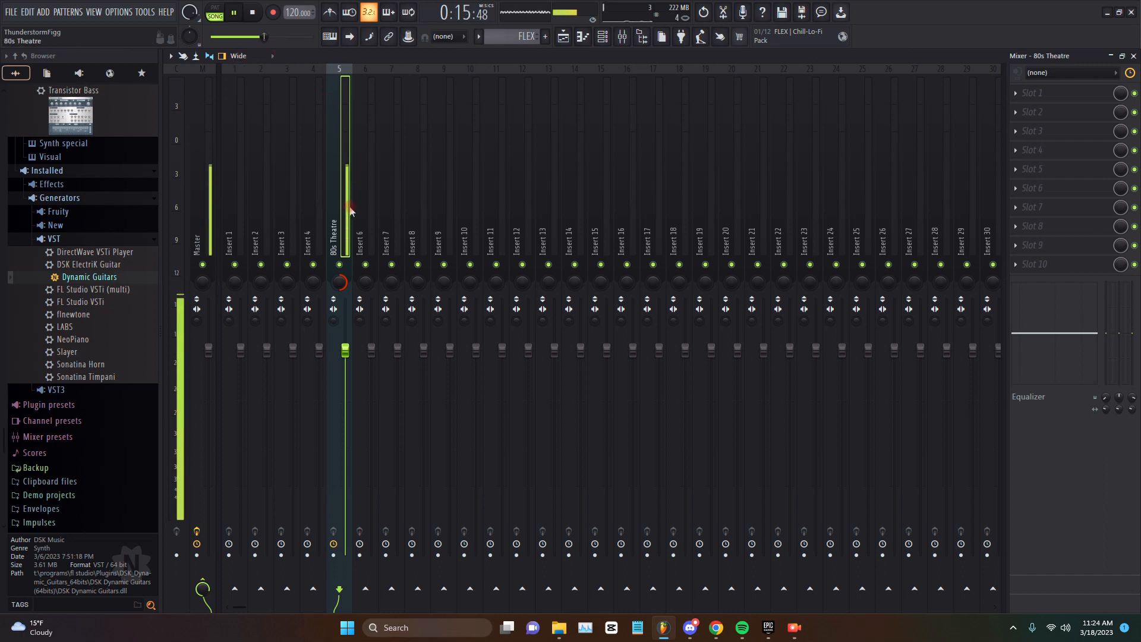
key("space")
Step: Audition the 80s Theatre mixer track panned to the left, and return its panning to centre
scroll(342, 279, "down", 6)
scroll(344, 281, "down", 8)
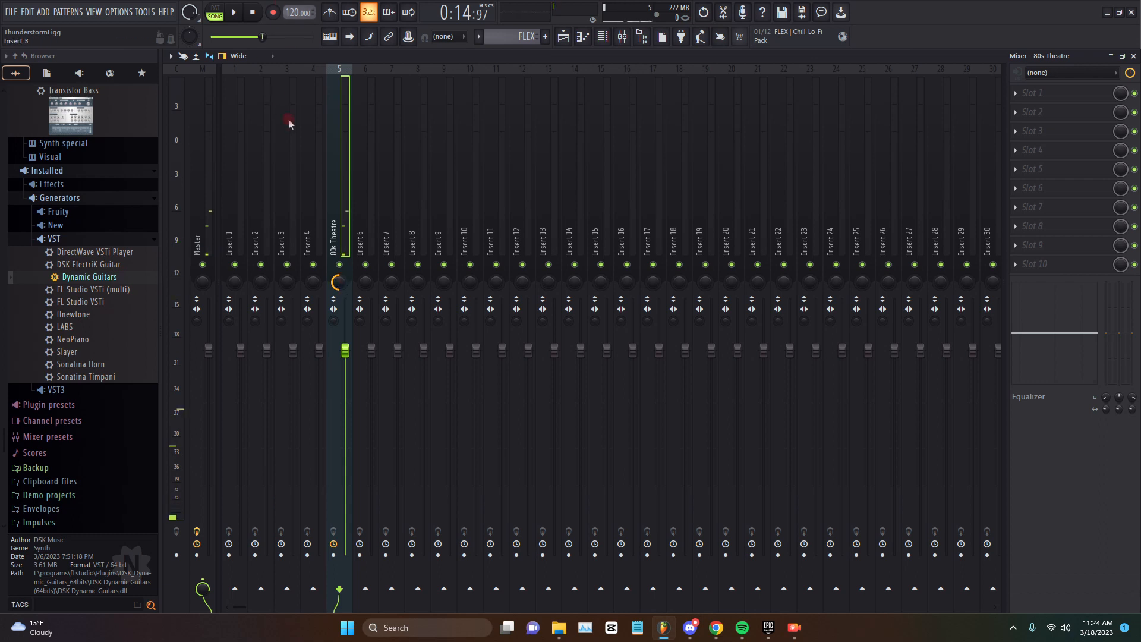
key("space")
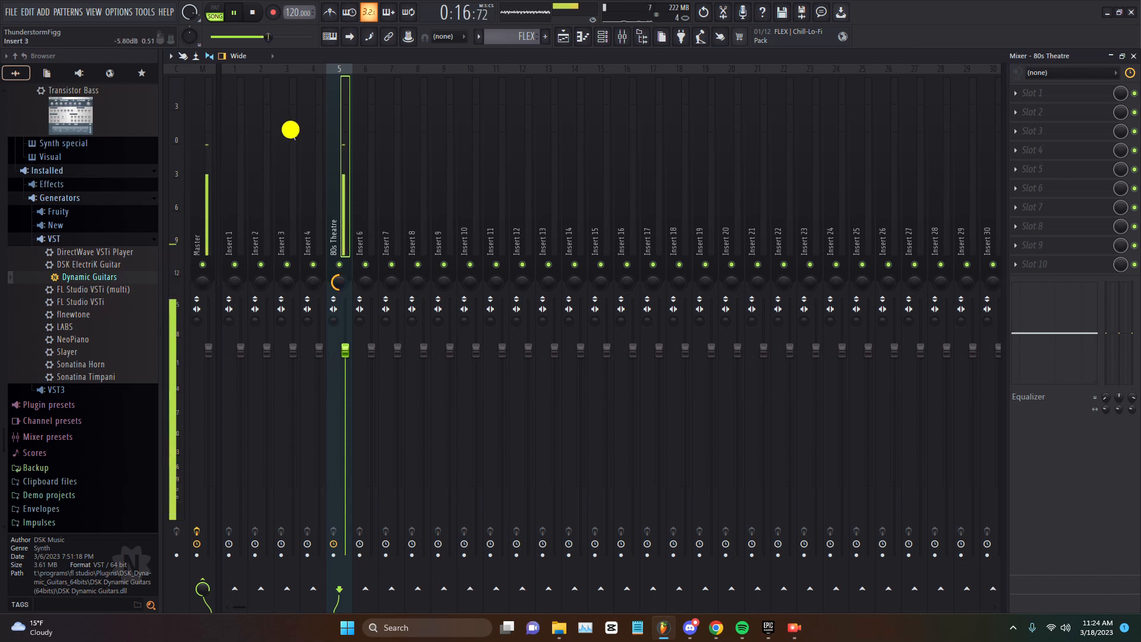
right_click(291, 129)
left_click(281, 147)
key("space")
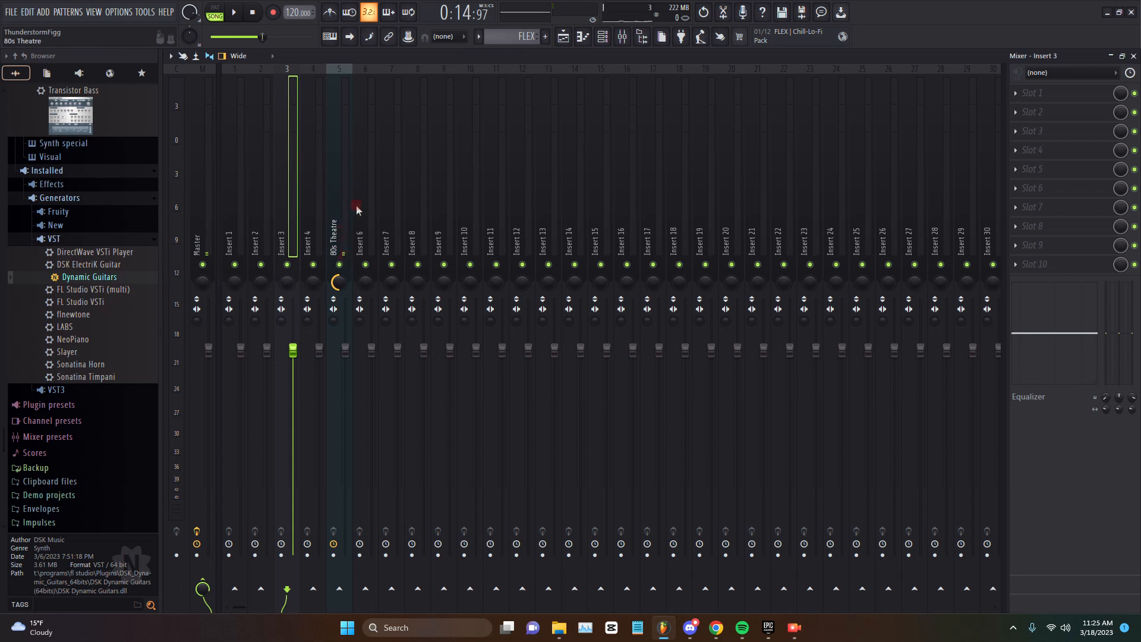
left_click(335, 282)
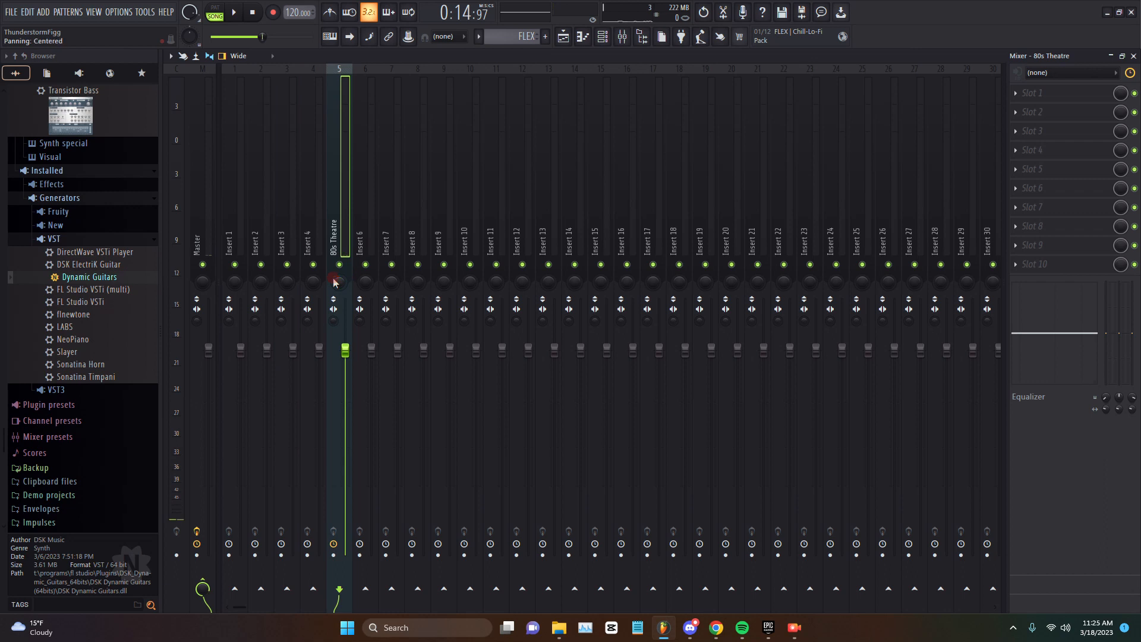
key("space")
key("space")
Step: Set the 80s Theatre track's stereo separation to 100% merged and audition it
left_click(334, 300)
left_click(334, 301)
left_click_drag(335, 322, 335, 322)
key("space")
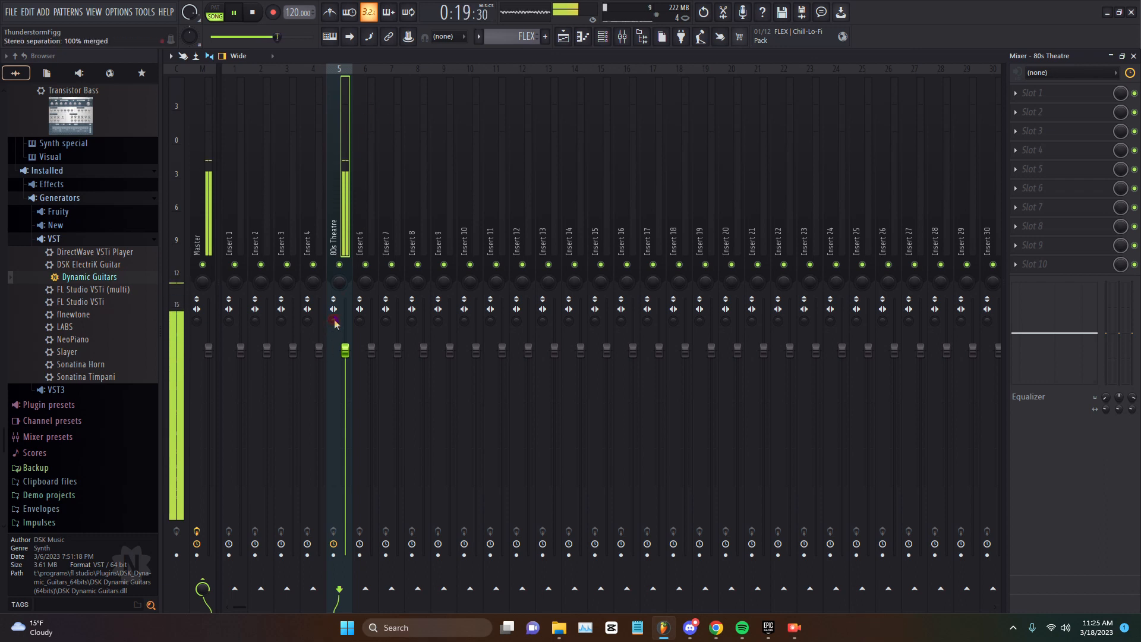
key("space")
Step: Compare the 80s Theatre track's playback with stereo separation at original and at 100% separated
left_click_drag(334, 321, 334, 323)
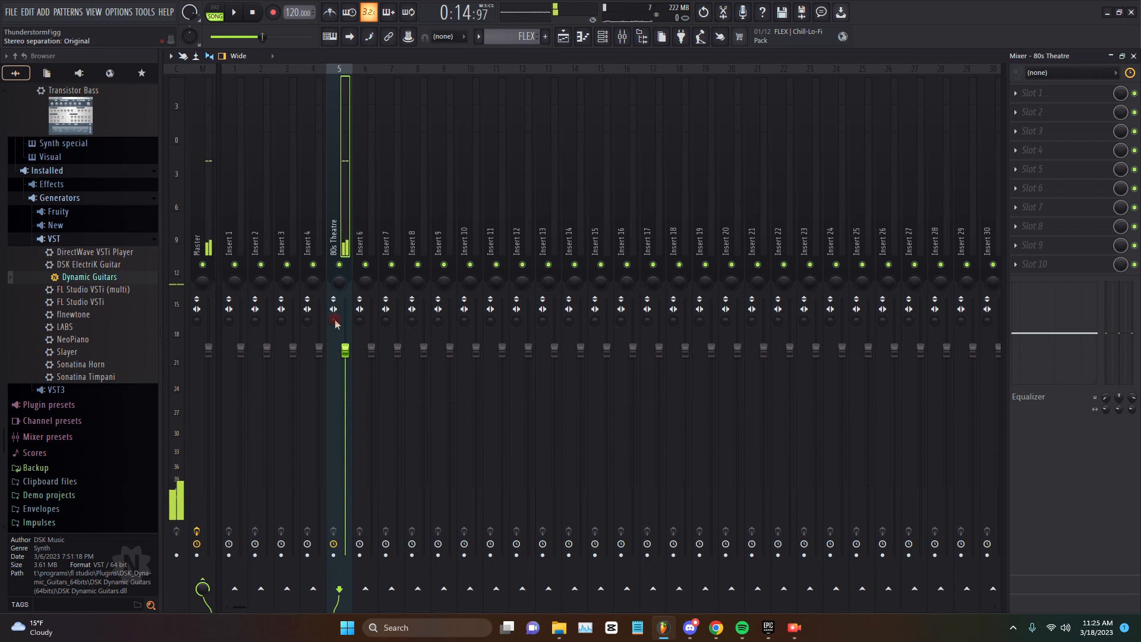
key("space")
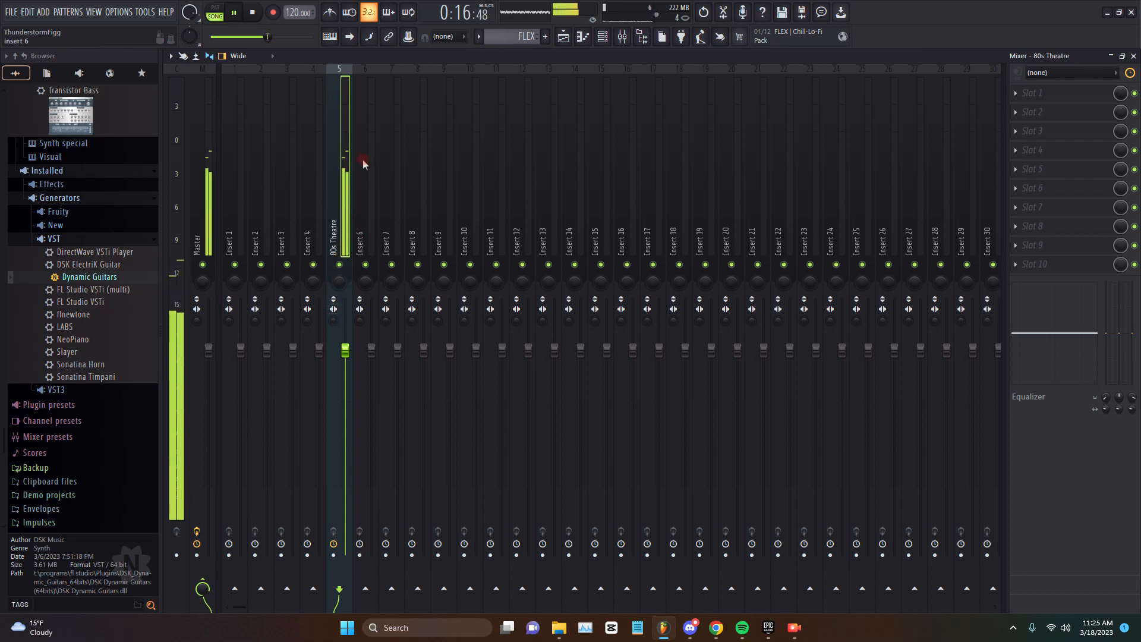
key("space")
left_click_drag(334, 322, 334, 323)
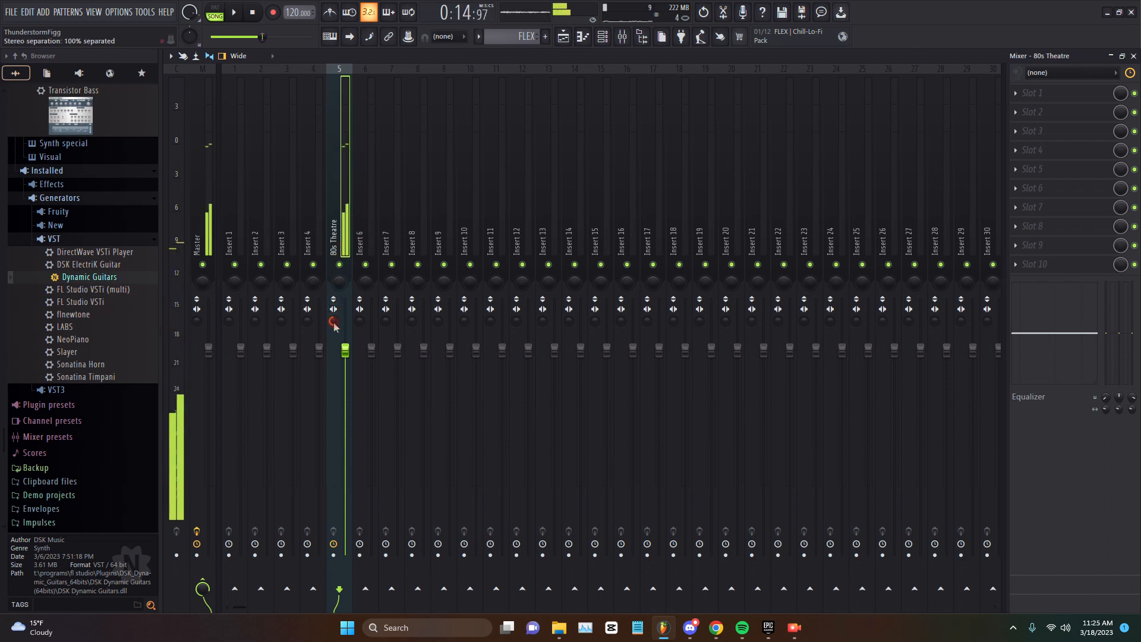
key("space")
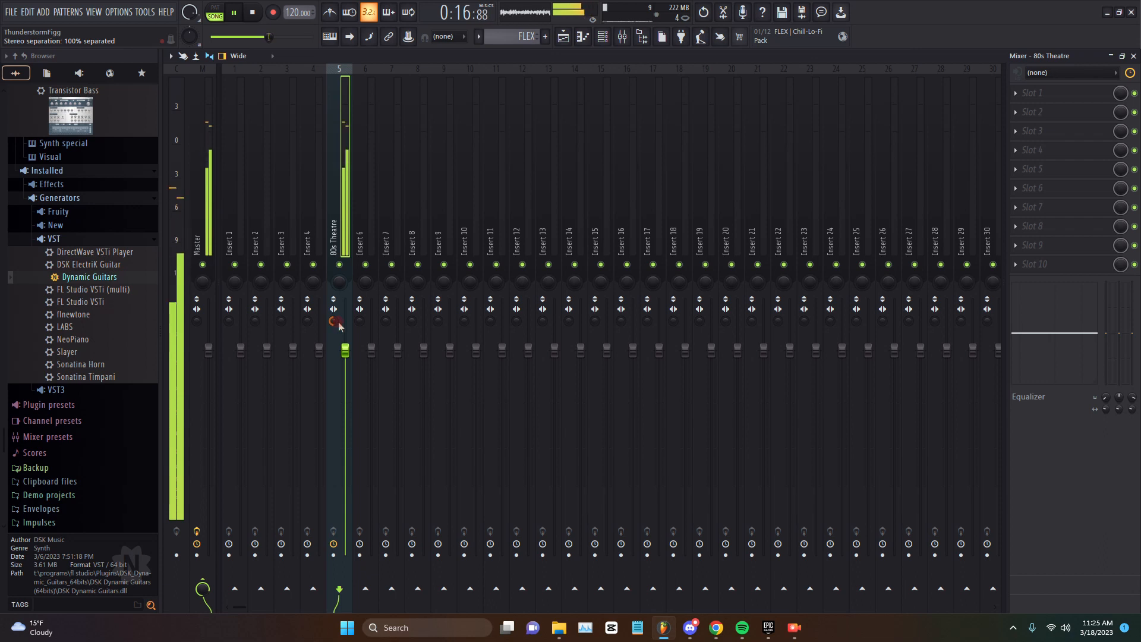
key("space")
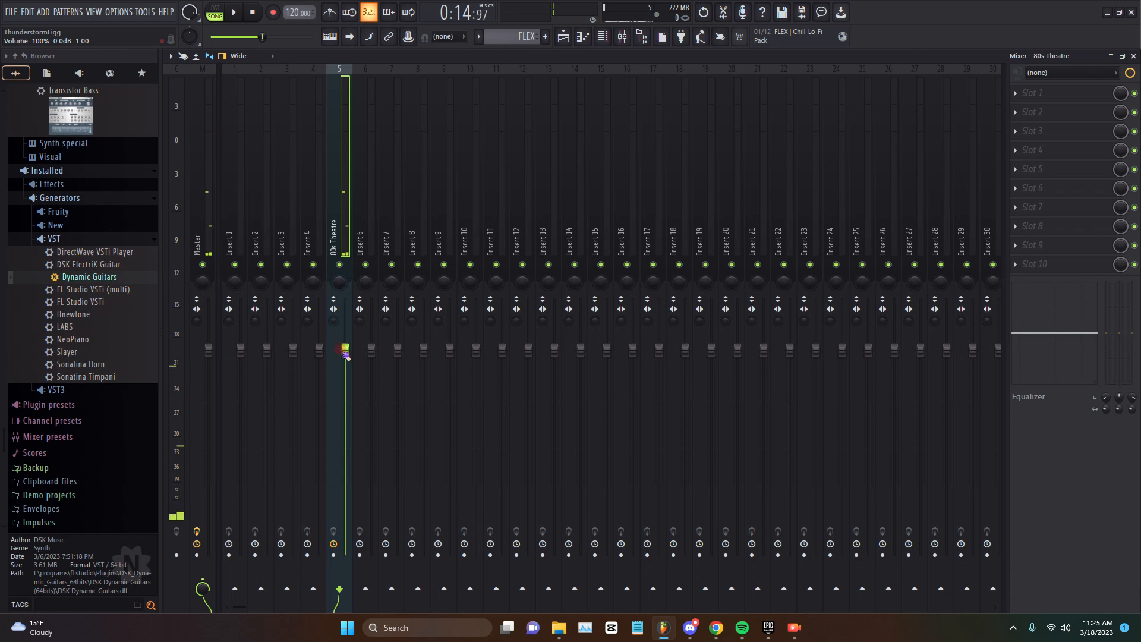
Step: View the mixer options for the 80s Theatre track without changing any setting
left_click(335, 544)
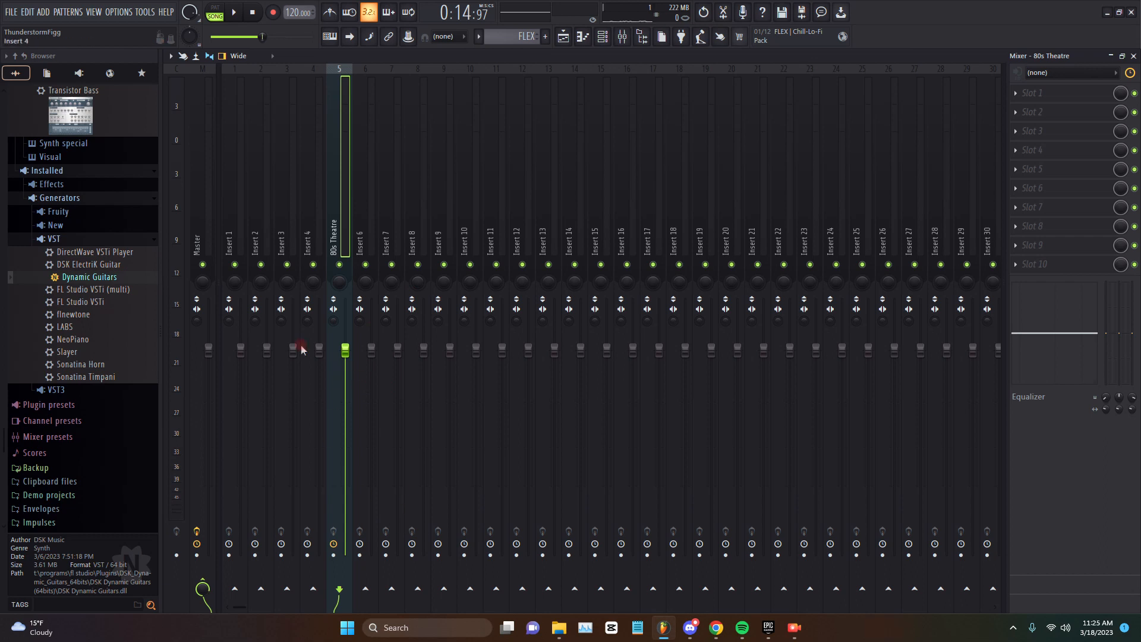
left_click(170, 56)
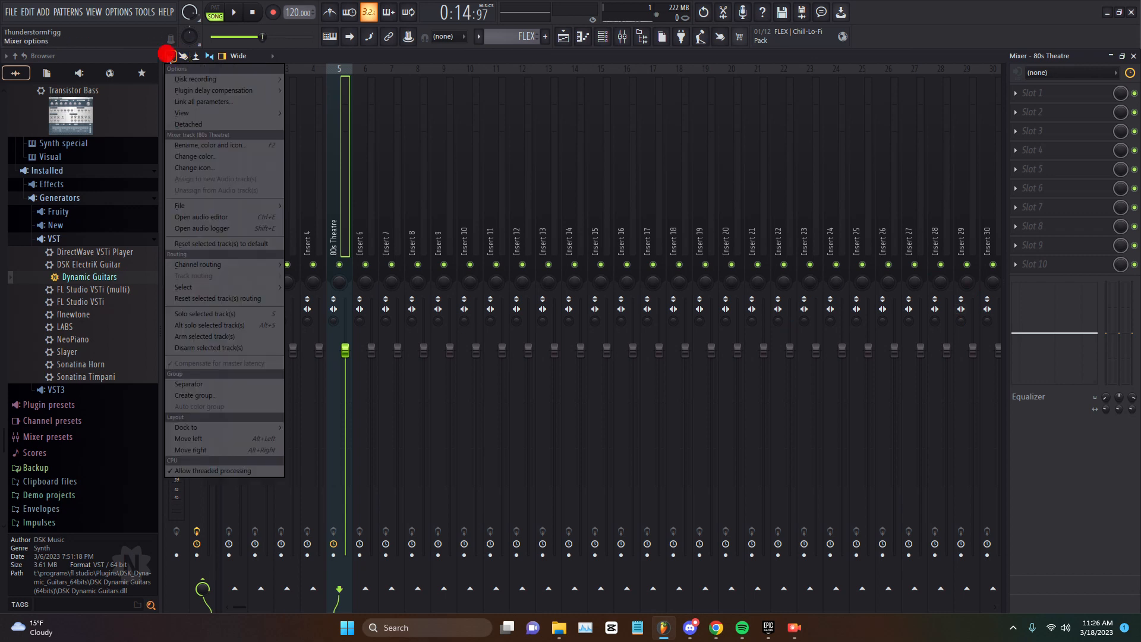
left_click(182, 59)
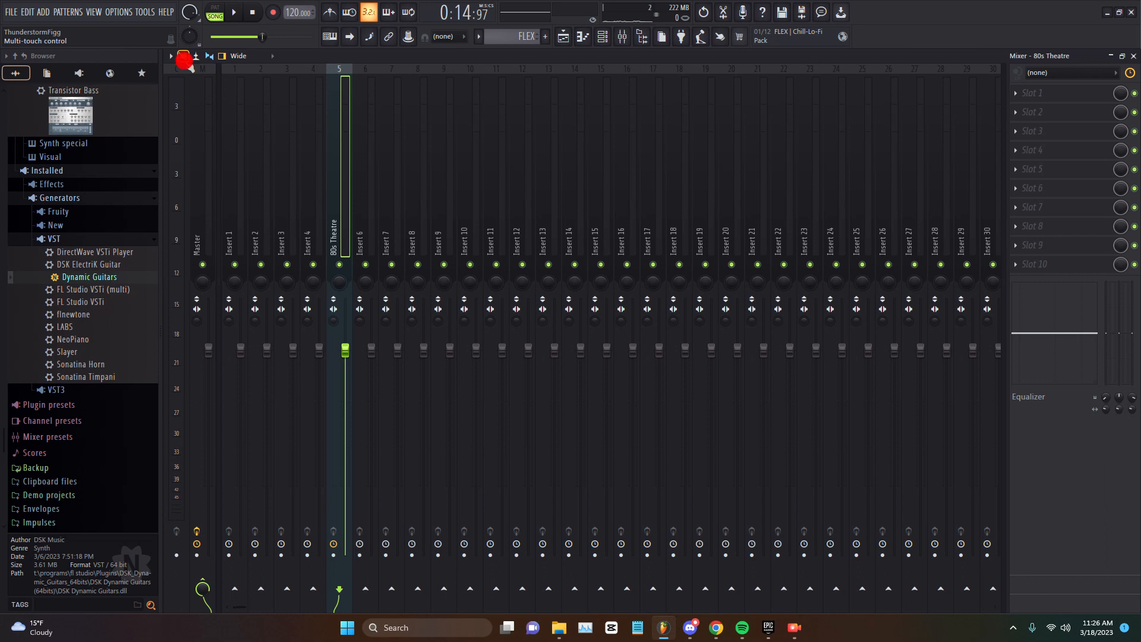
Step: Switch the mixer's level meters to waveform display and play the song to preview them
left_click(197, 57)
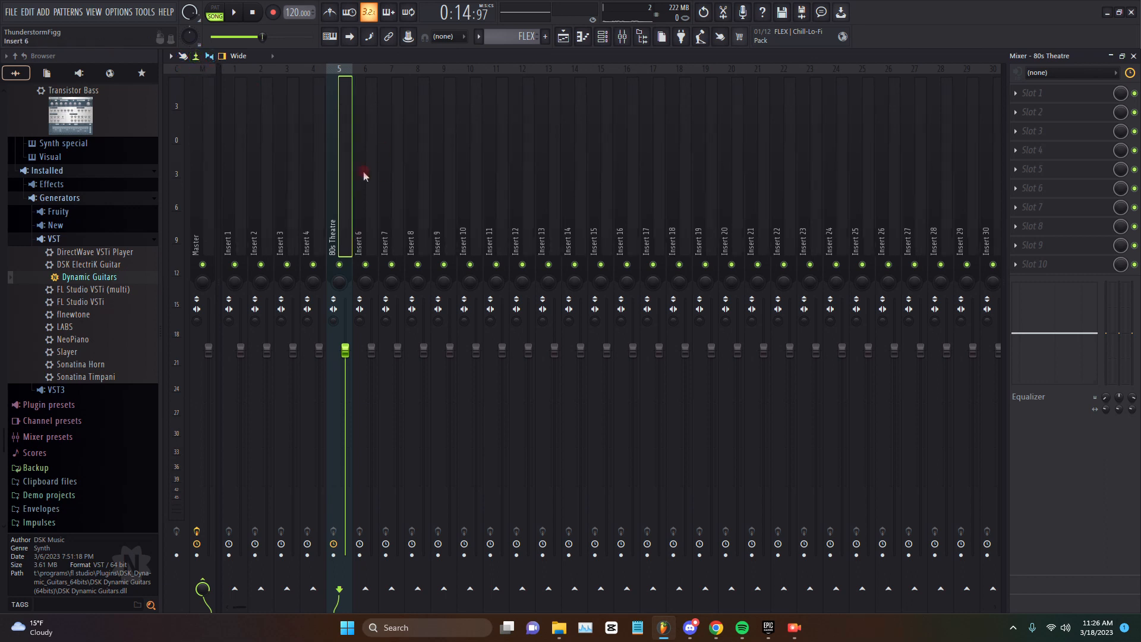
key("space")
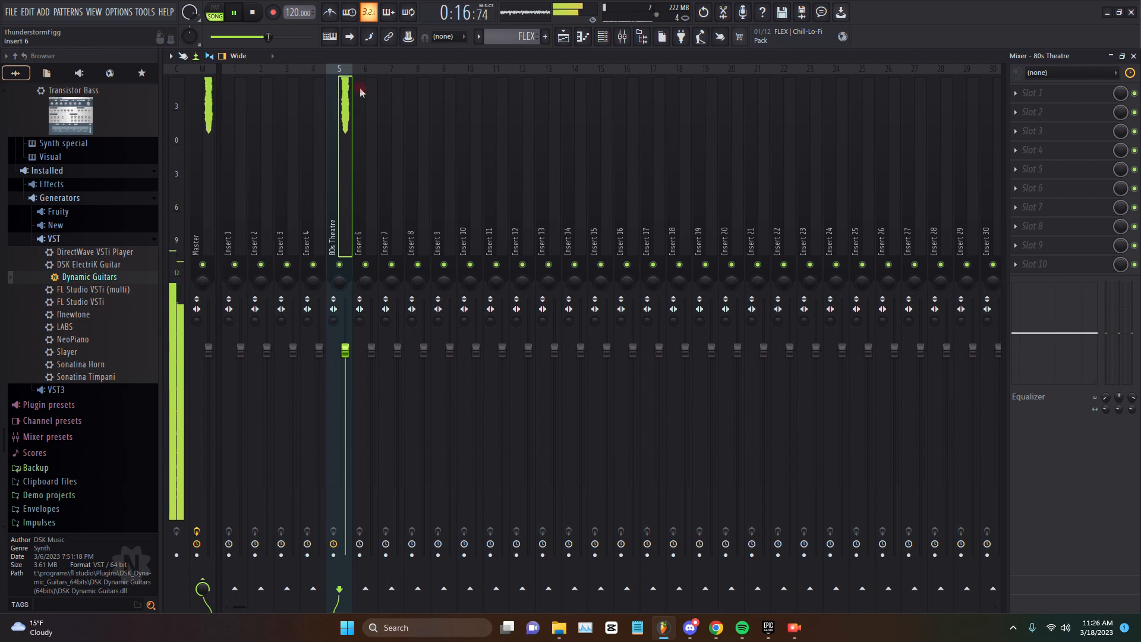
key("space")
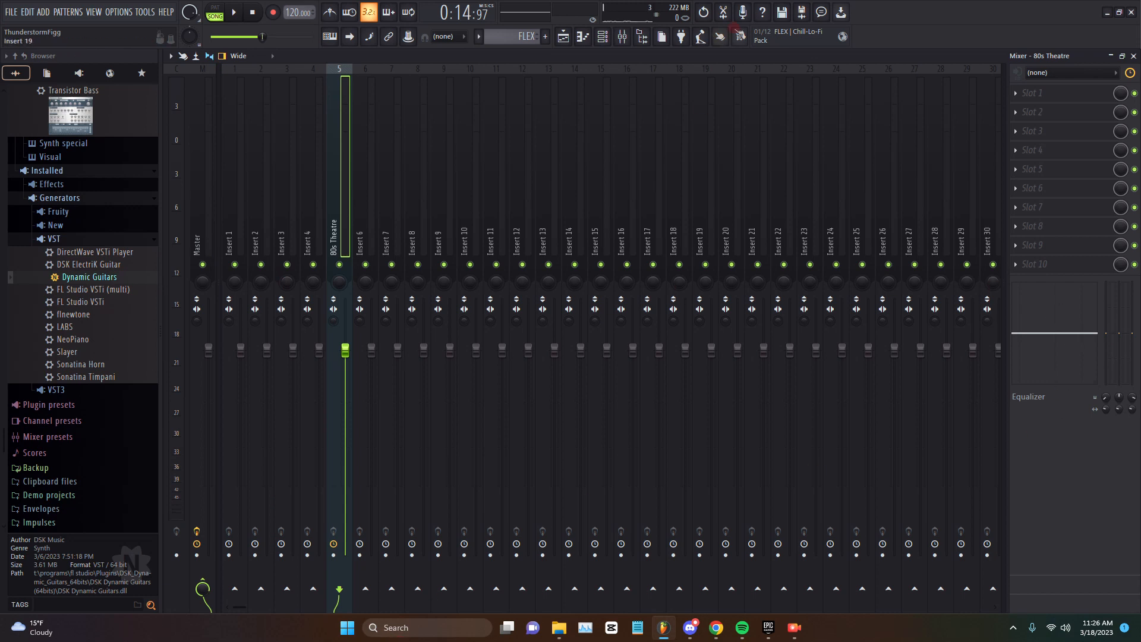
Step: View the 80s Theatre track's audio input choices and the effects available for slot 1 without selecting any
left_click(1053, 73)
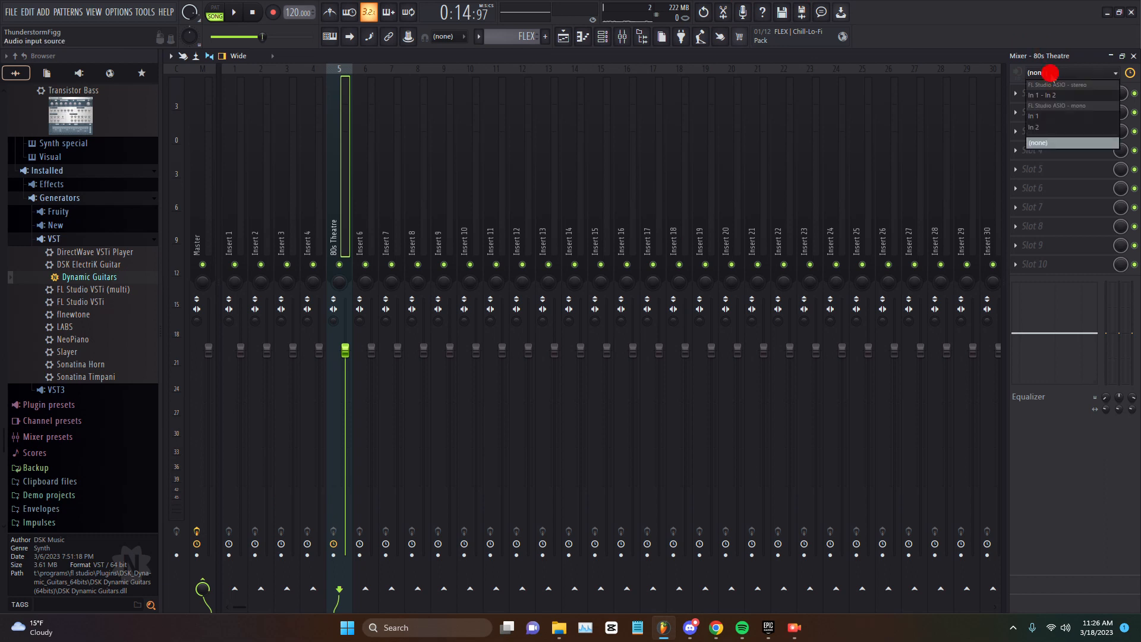
left_click(1050, 73)
left_click(1045, 93)
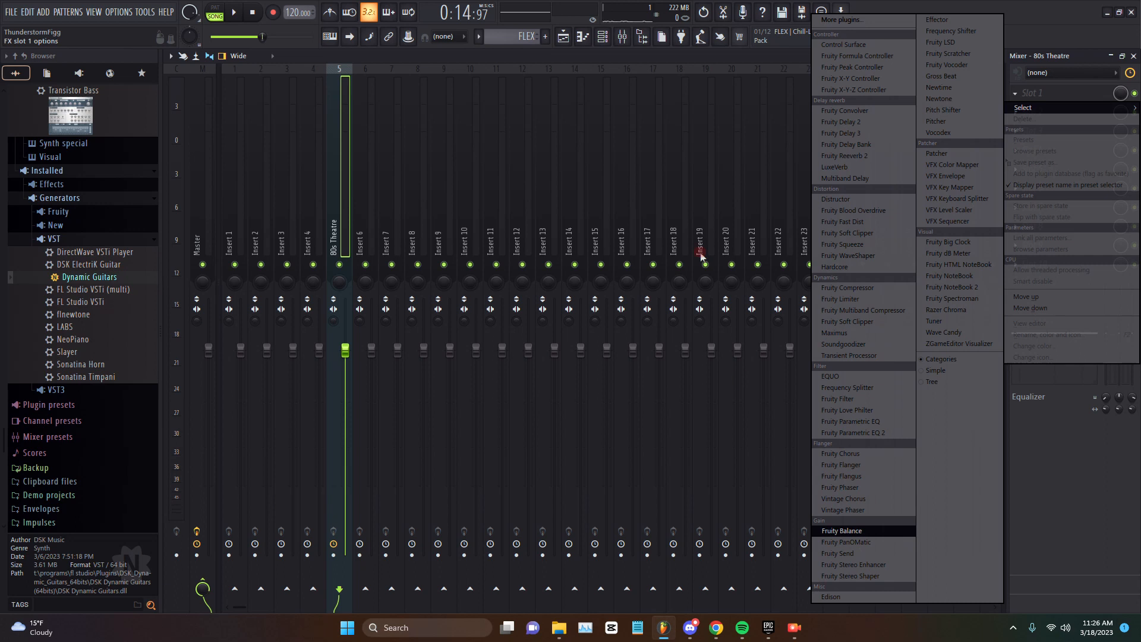
left_click(1099, 463)
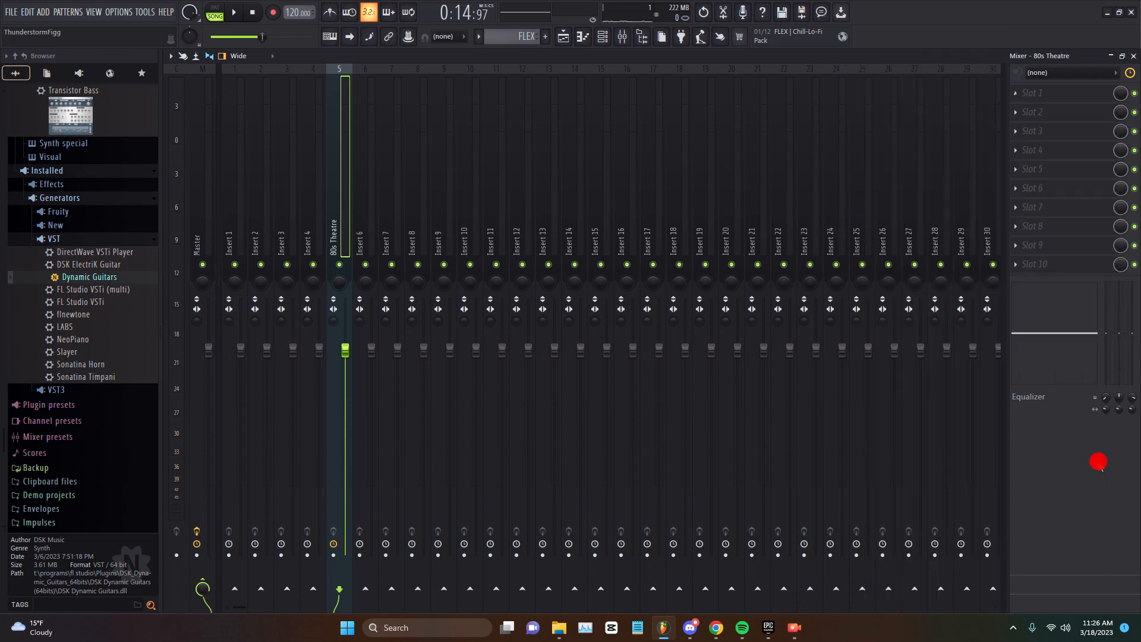
Step: Try an 18.0 dB boost at 117 Hz on the 80s Theatre track's low-shelf EQ band and flatten it again
left_click(1037, 333)
left_click_drag(1045, 340, 1095, 334)
left_click_drag(1018, 331, 1016, 331)
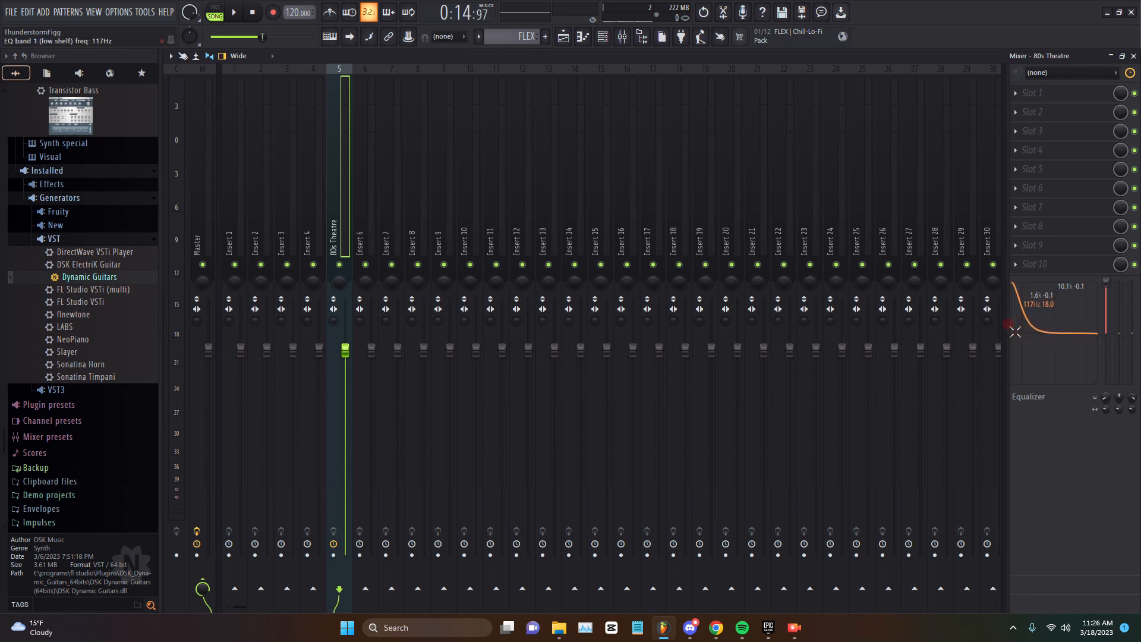
left_click_drag(1016, 332, 1015, 332)
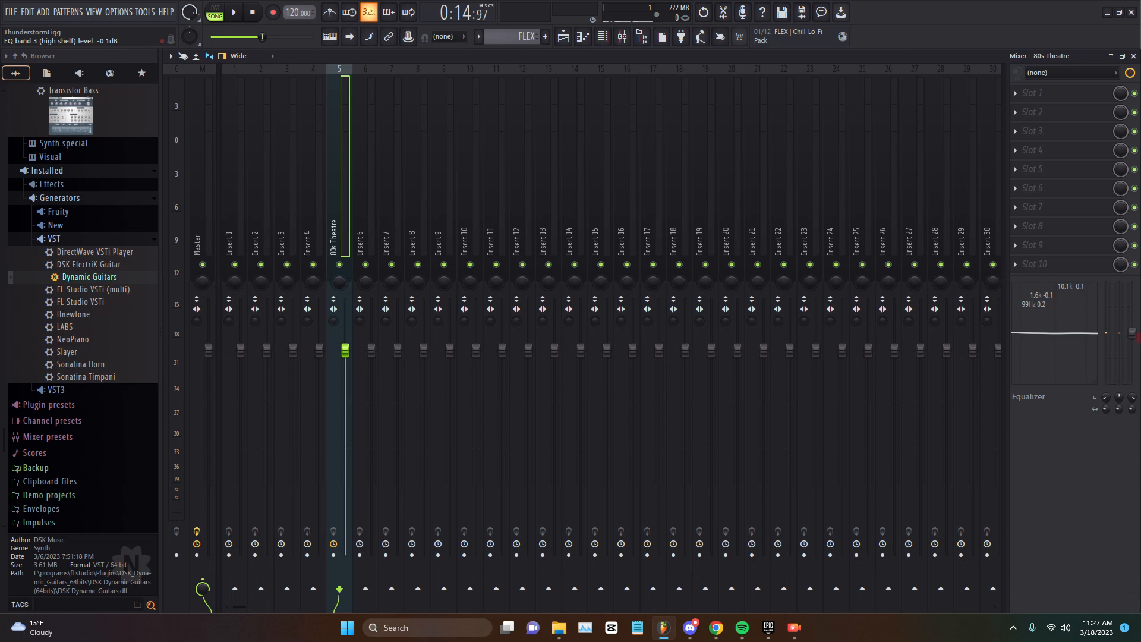
Step: Shape the 80s Theatre EQ to 4.4 dB at 108 Hz, 1.2 dB at 1.7 kHz and -4.0 dB at 9.9 kHz, and audition it
left_click_drag(1019, 332, 1016, 330)
left_click_drag(1097, 332, 1062, 311)
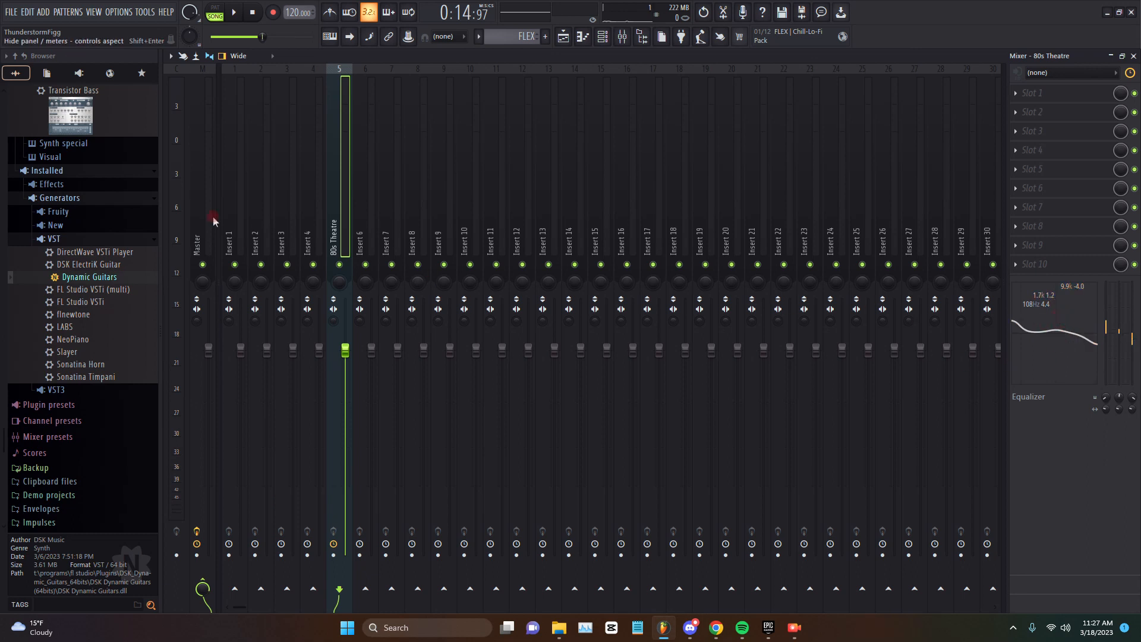
key("space")
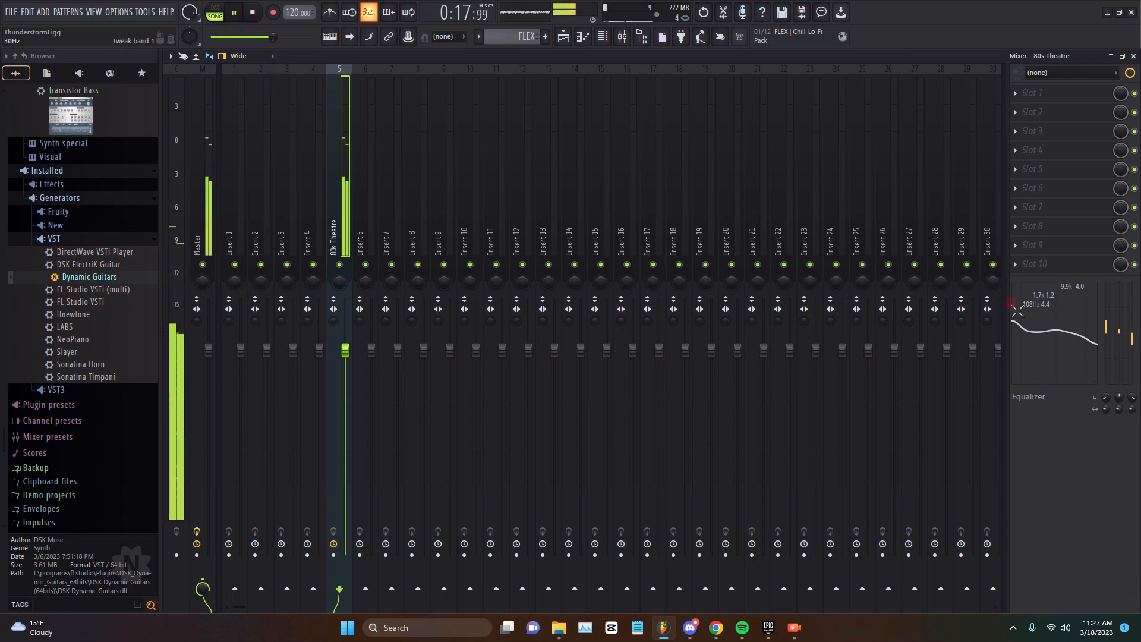
key("space")
Step: Audition a reshaped low-shelf curve, and flatten the EQ to 0.8 dB at 10 Hz, -0.1 dB at 1.6 kHz and 0.3 dB at 9.9 kHz
left_click_drag(1015, 321, 1028, 321)
key("space")
left_click_drag(1028, 322, 1014, 285)
key("space")
left_click_drag(1098, 343, 1060, 331)
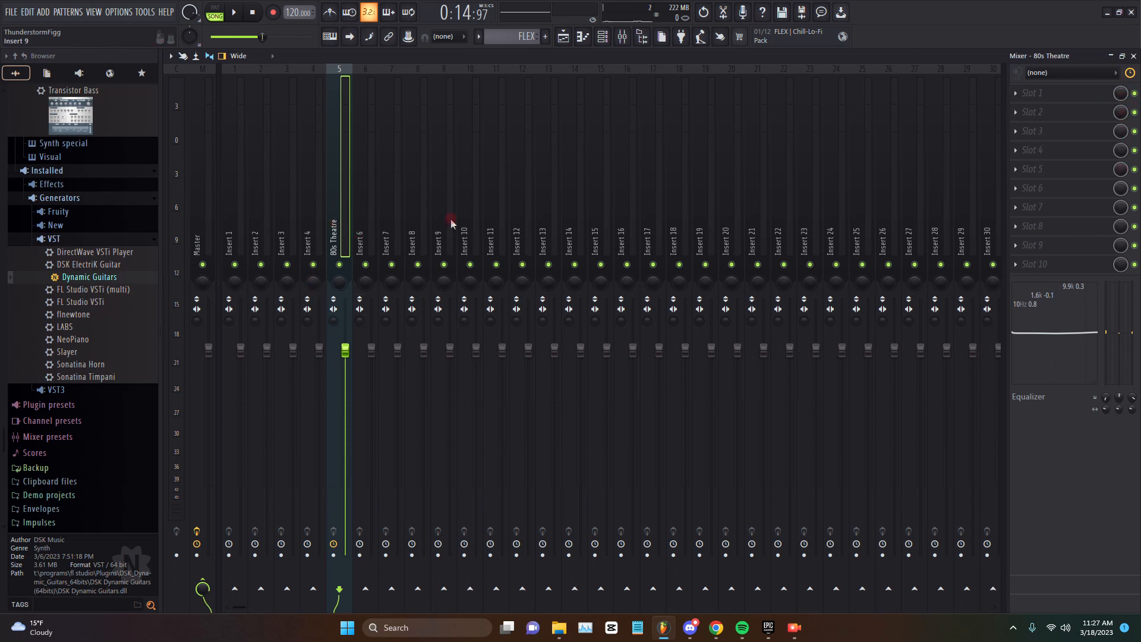
Step: View the automation options of effect slot 1's mute switch without creating a clip
right_click(1133, 93)
right_click(1134, 93)
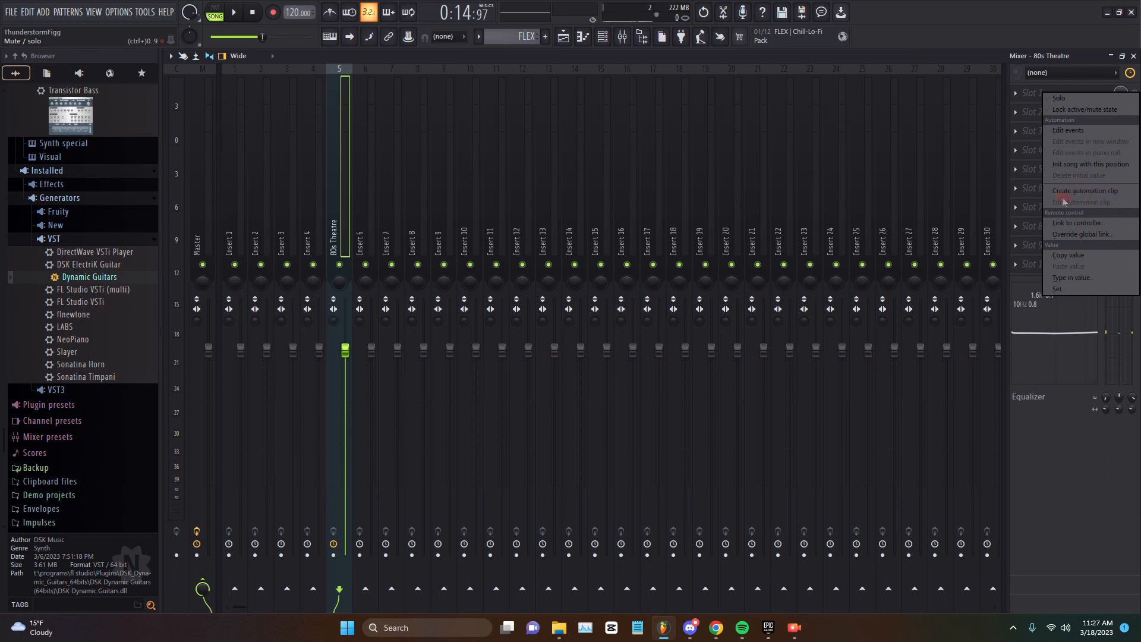
left_click(1073, 473)
Step: Solo and unsolo the Insert 26 and 80s Theatre mixer tracks
left_click(880, 277)
right_click(890, 265)
right_click(891, 265)
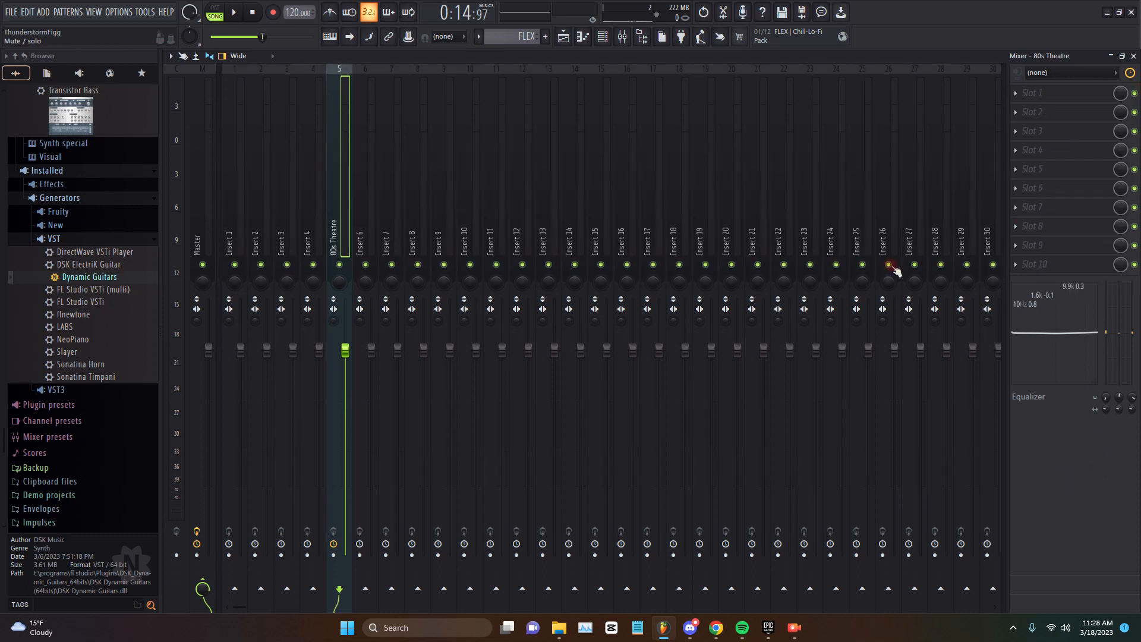
right_click(339, 264)
right_click(338, 266)
Step: Load Gross Beat into effect slot 1 of the 80s Theatre track and move its window clear of that track's meter
left_click(1030, 100)
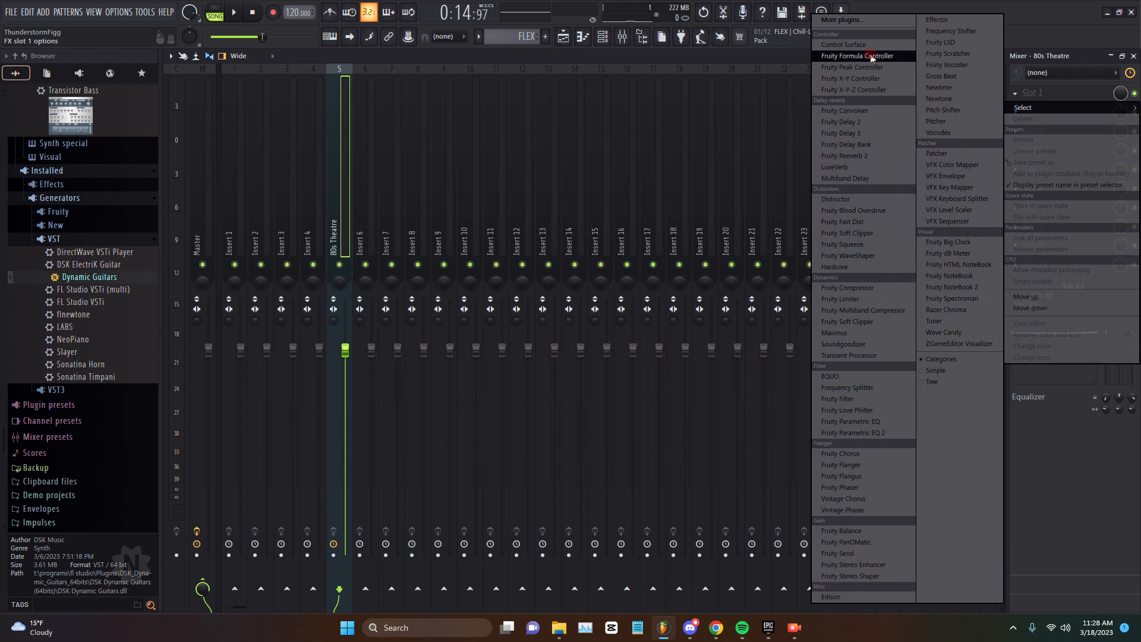
left_click(943, 77)
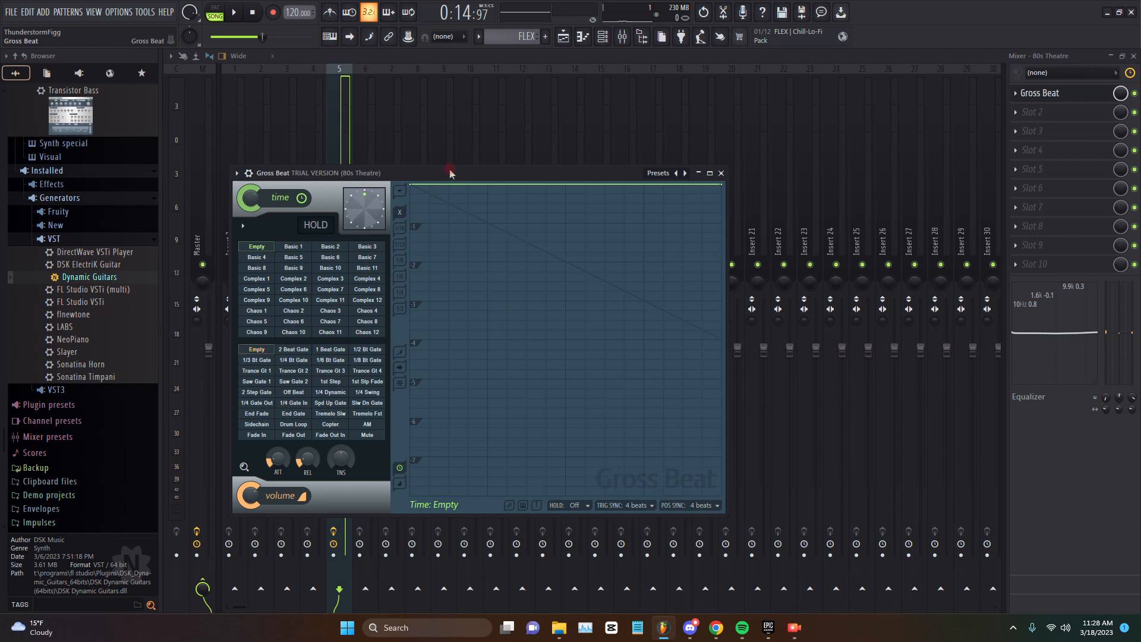
left_click_drag(437, 172, 746, 72)
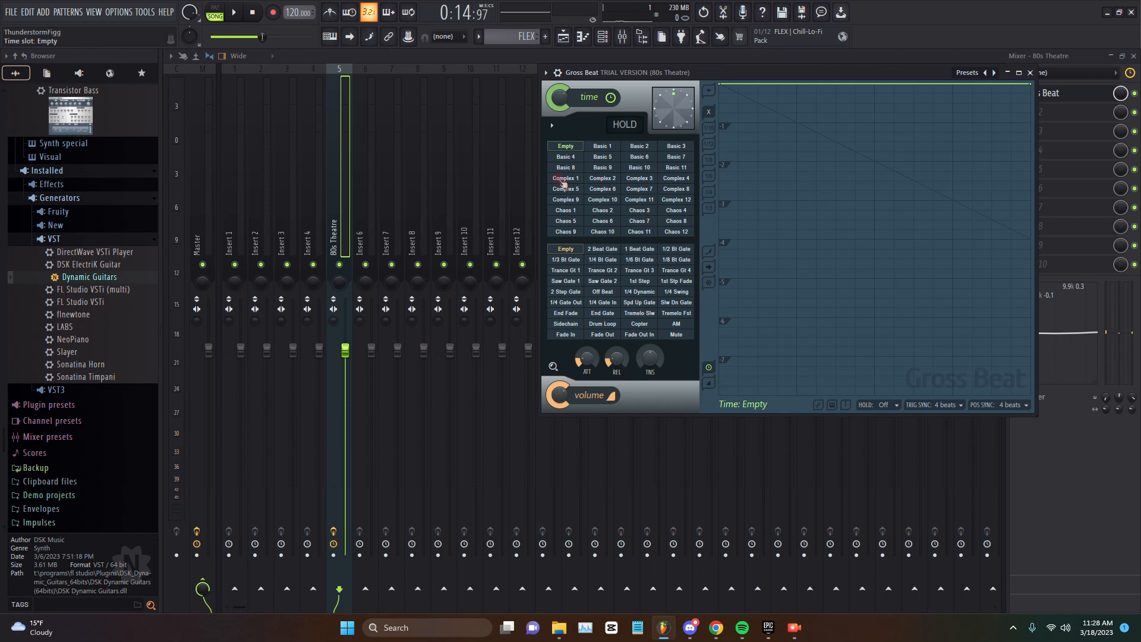
Step: Select Gross Beat's Basic 1 time slot and play the song to audition it
left_click(599, 148)
key("space")
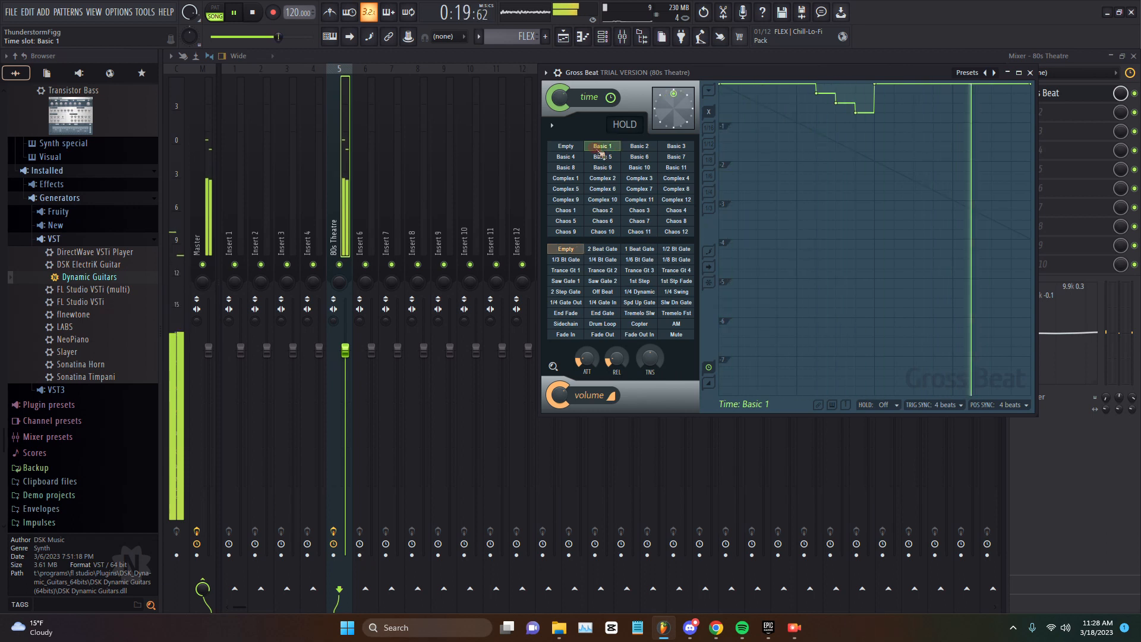
right_click(596, 148)
left_click(593, 144)
key("space")
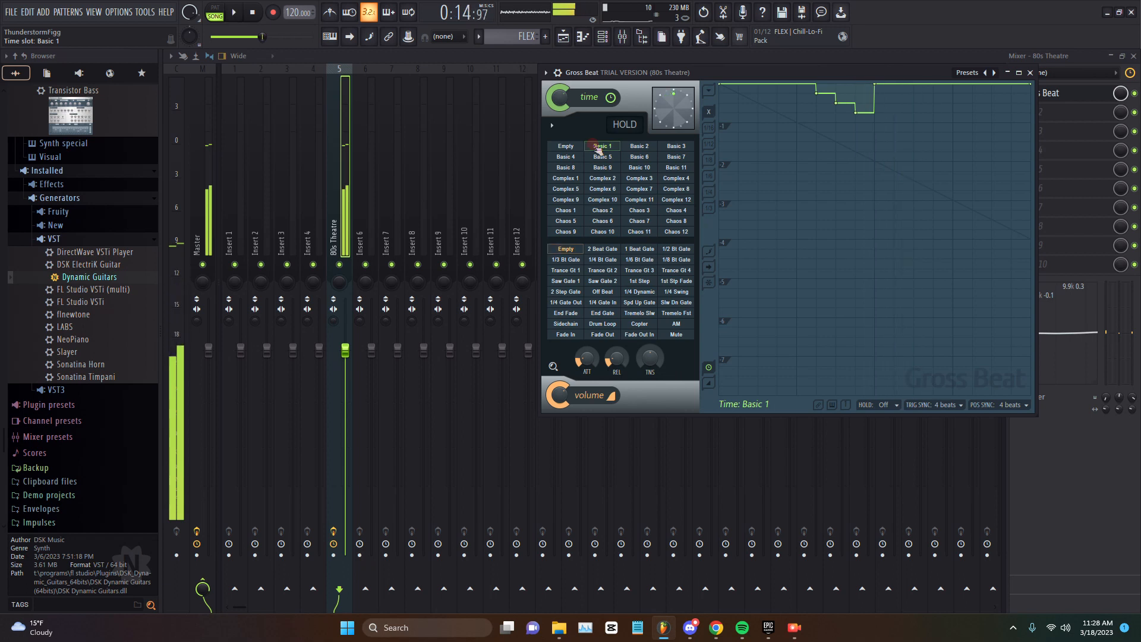
Step: Select Gross Beat's Complex 4 time slot and start playback to audition it
left_click(634, 169)
left_click(668, 179)
key("space")
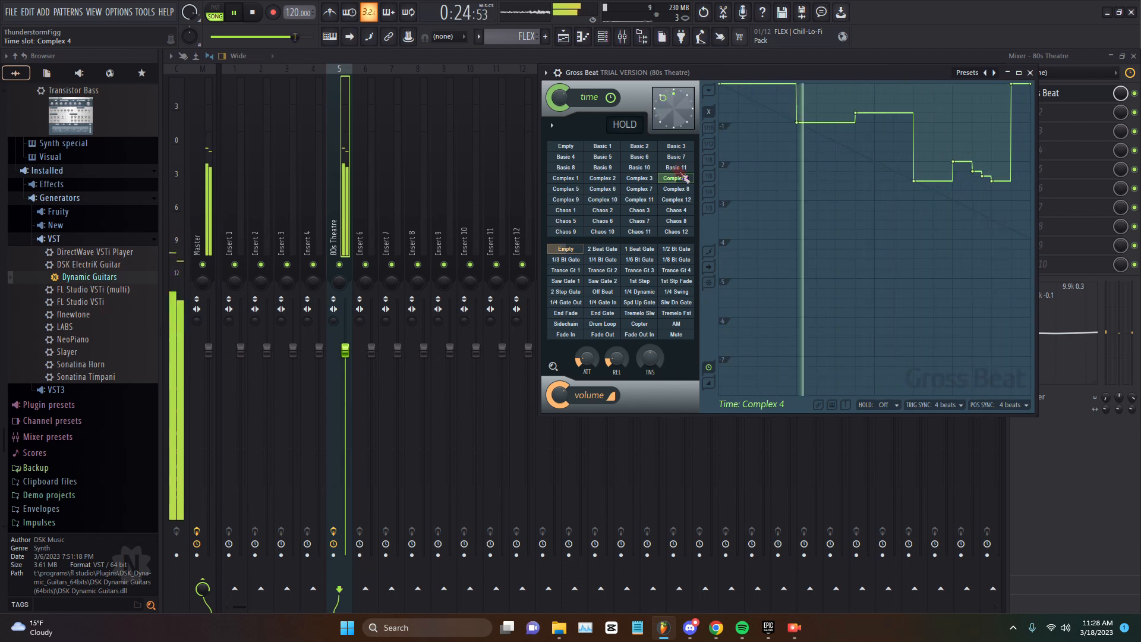
Step: Audition Gross Beat's Trance Gt 3 and Trance Gt 4 volume slots while playing the song
key("space")
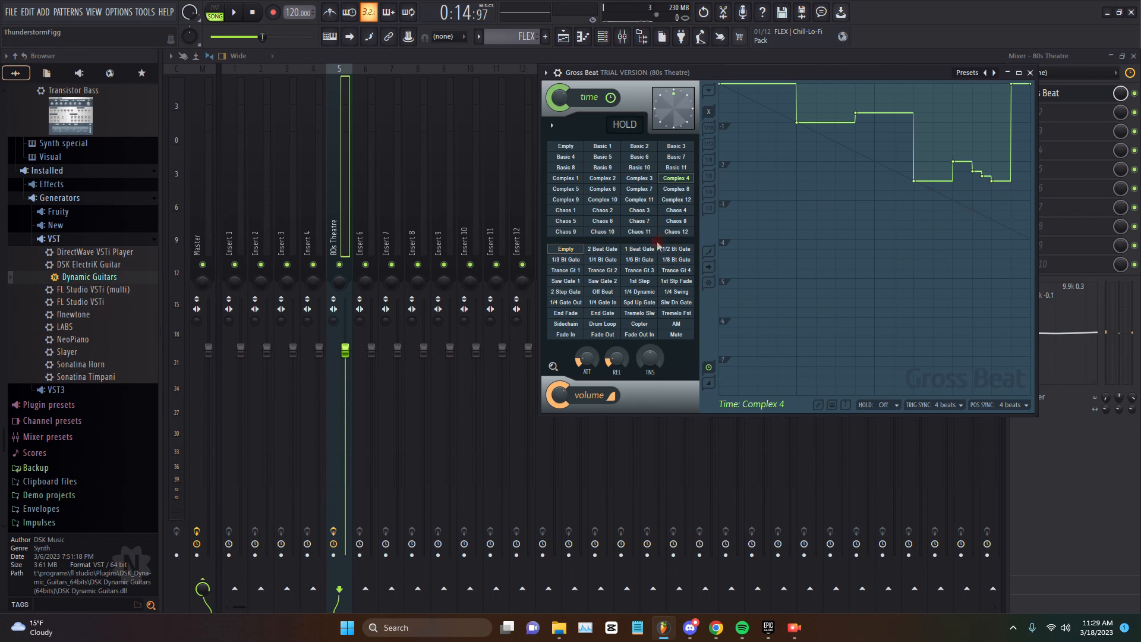
left_click(640, 270)
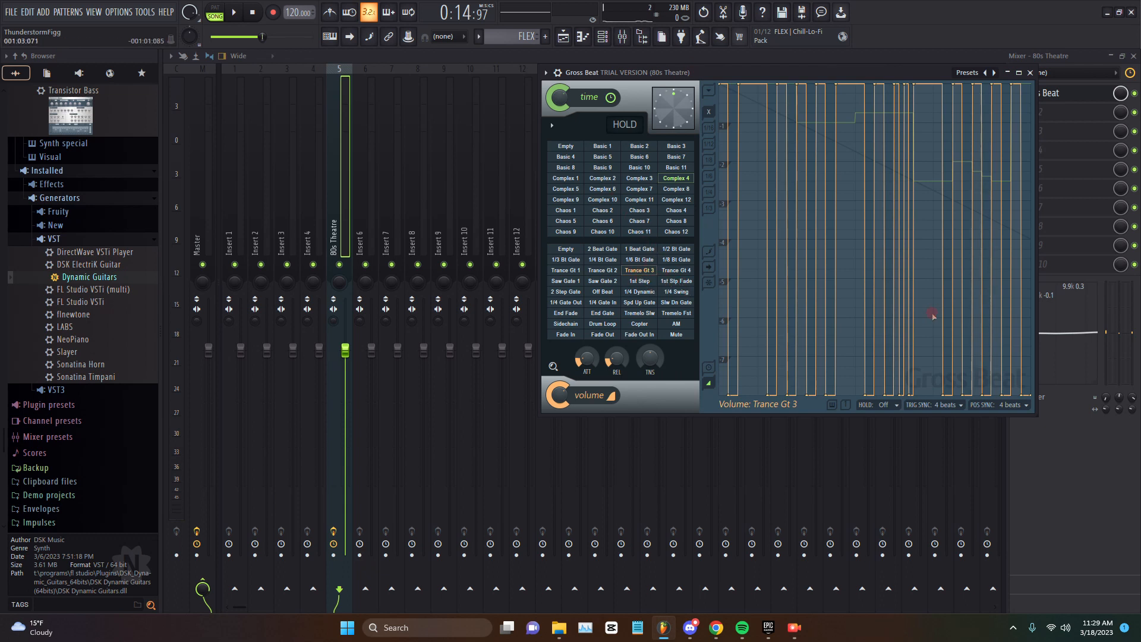
key("space")
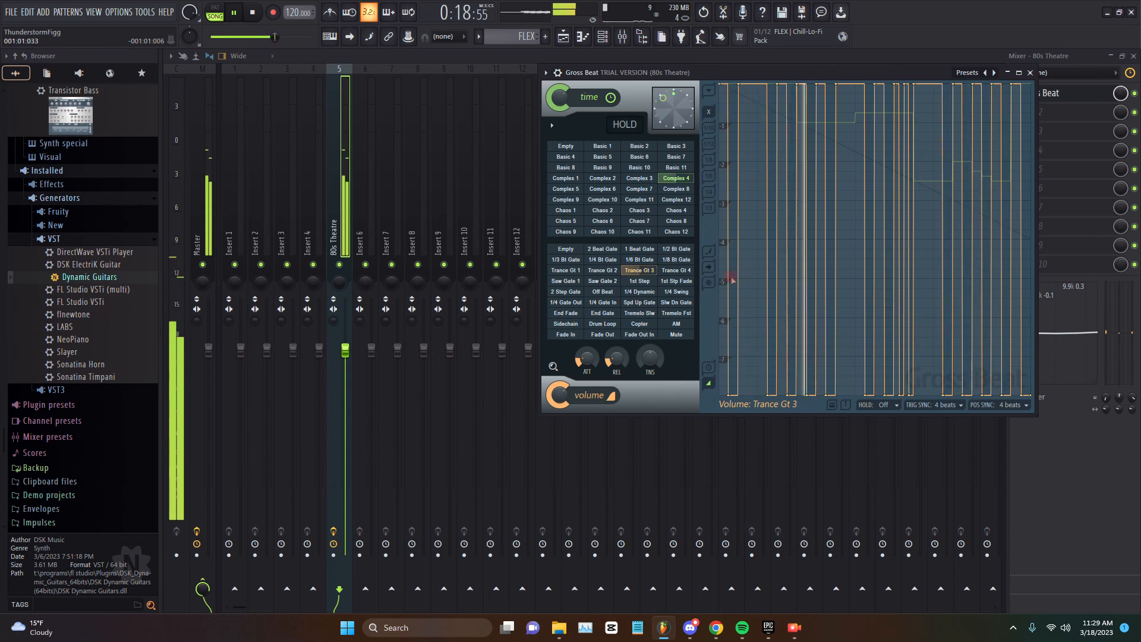
left_click(677, 271)
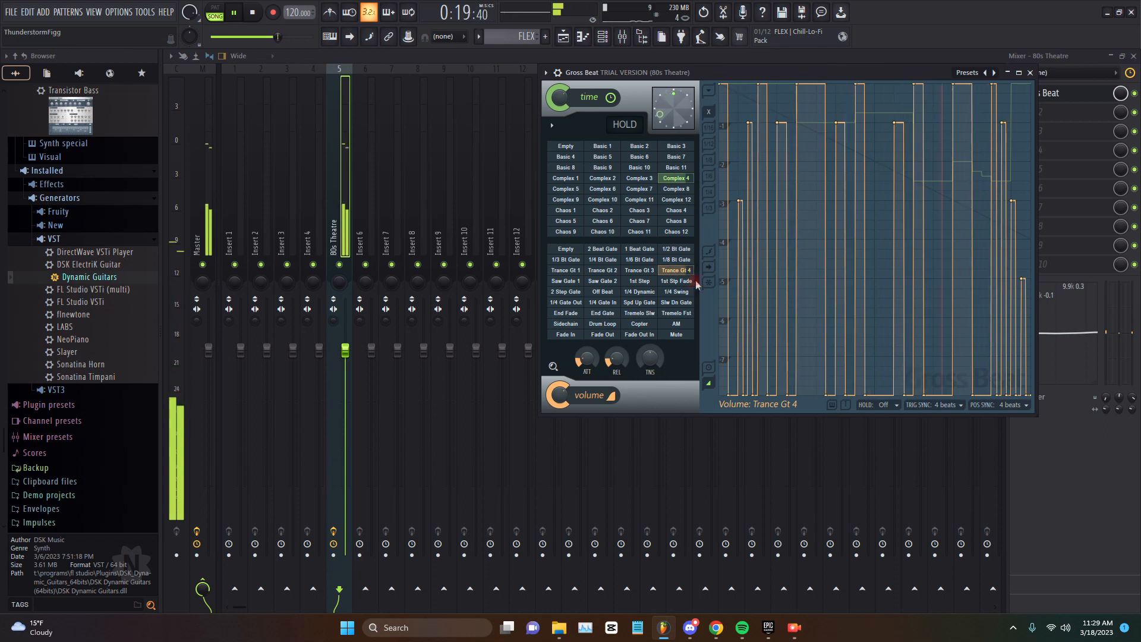
key("space")
Step: Audition Gross Beat's 1/4 Swing and Slw Dn Gate volume slots in turn with song playback
left_click(678, 291)
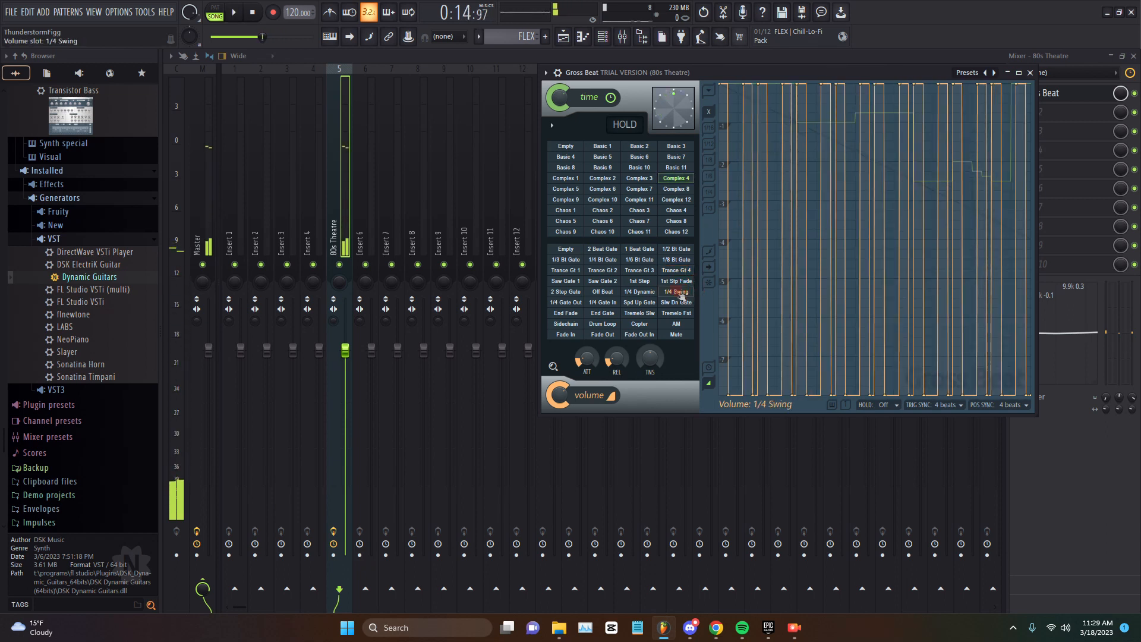
key("space")
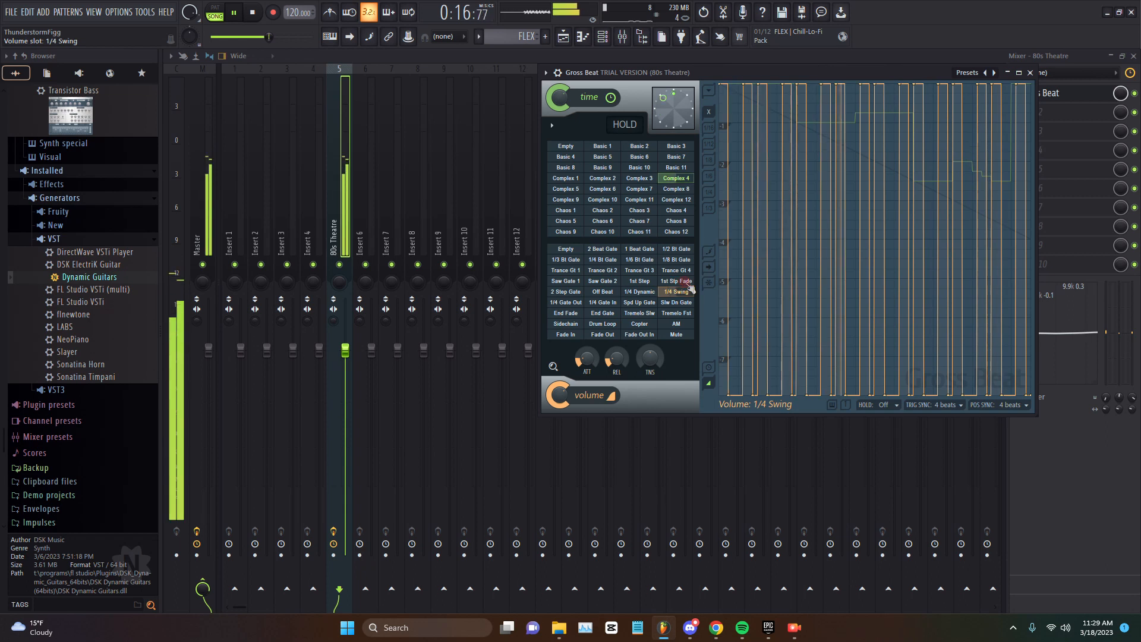
key("space")
right_click(681, 305)
left_click(670, 304)
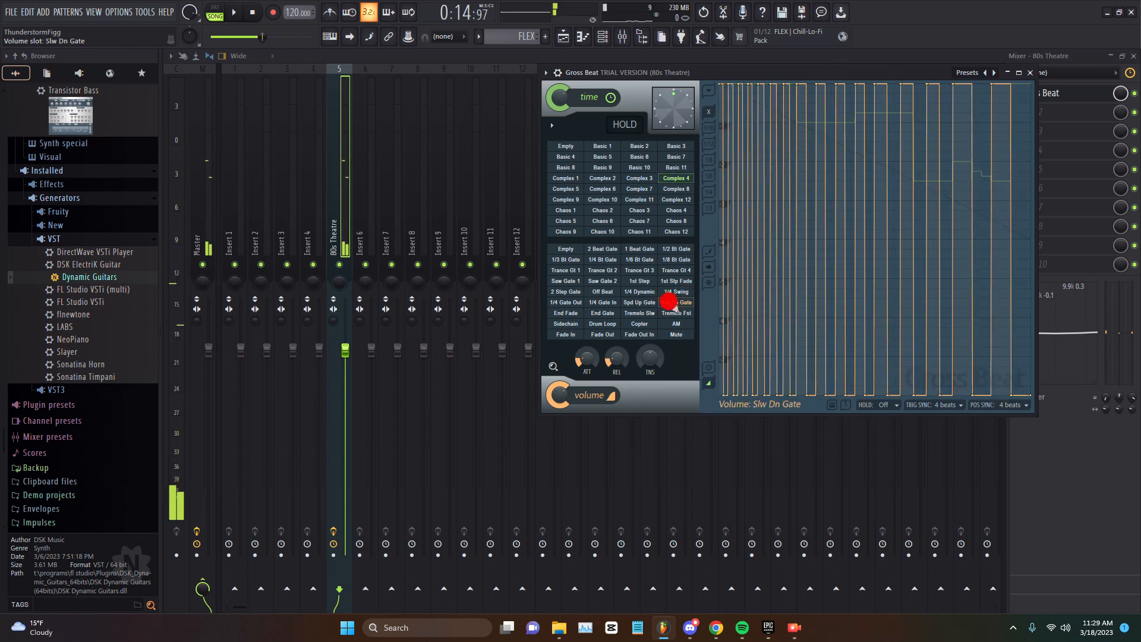
key("space")
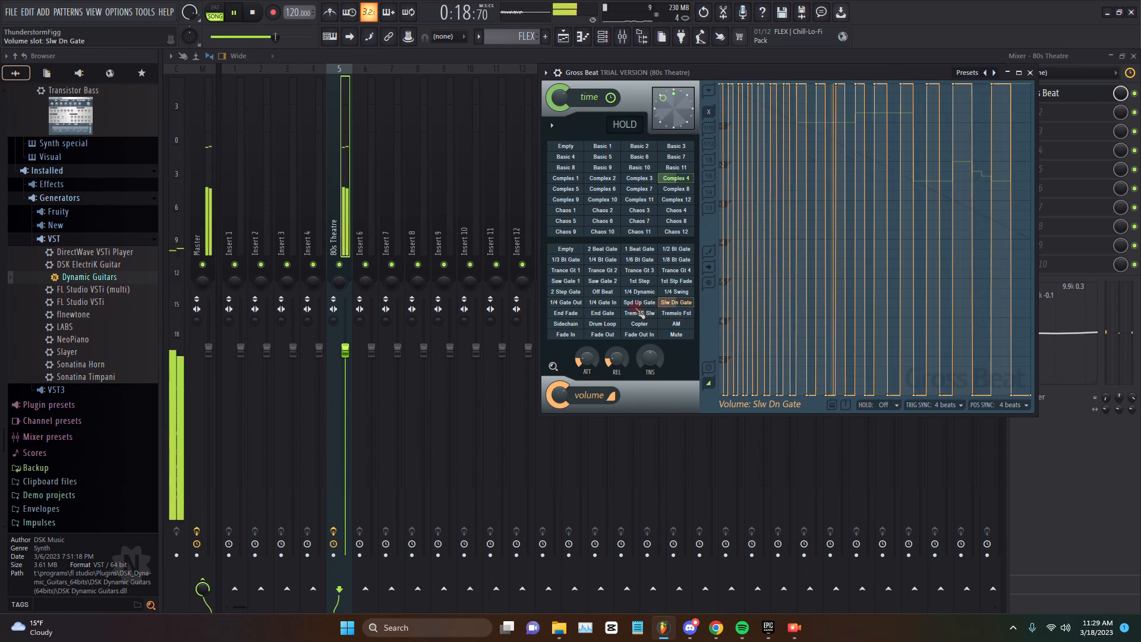
key("space")
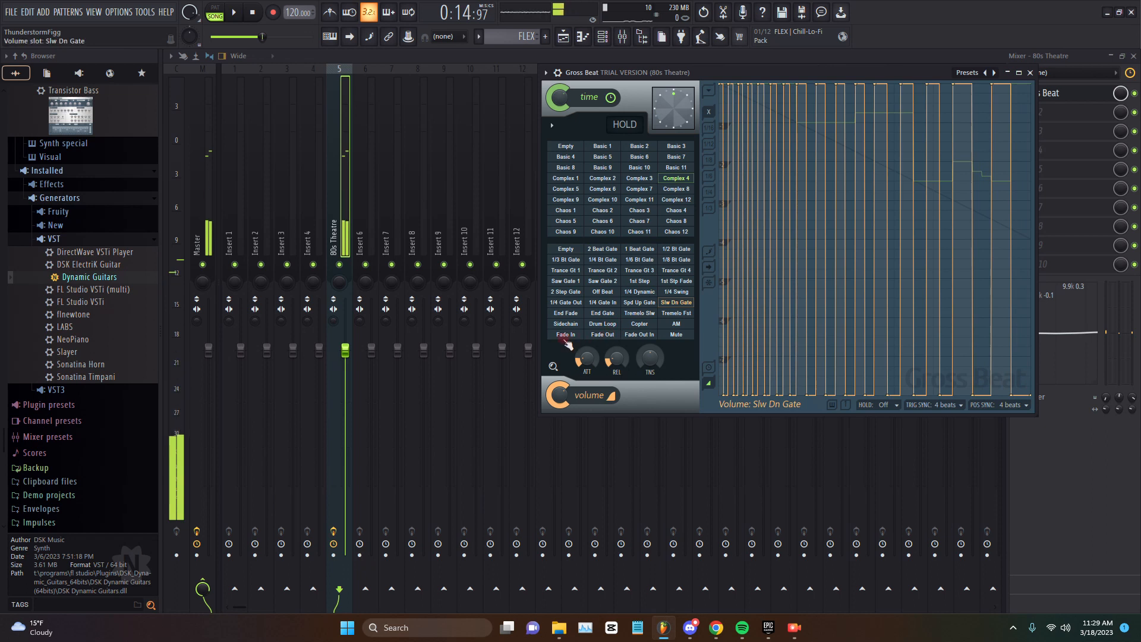
Step: Select Gross Beat's Fade In volume slot and play the song to audition it
left_click(566, 334)
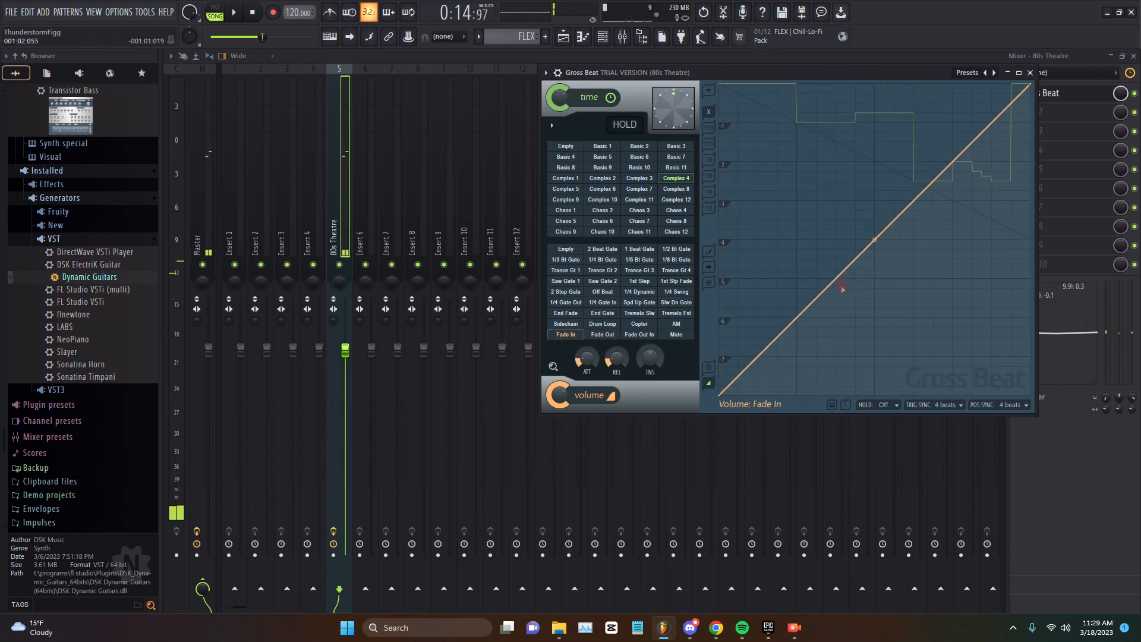
key("space")
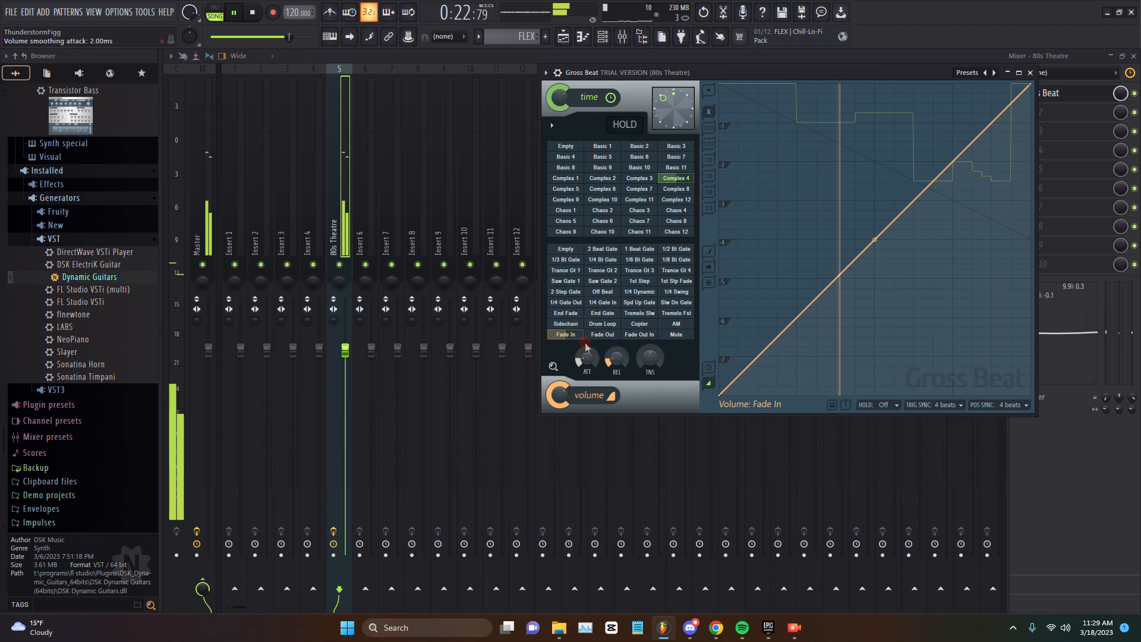
key("space")
Step: Audition Gross Beat's Sidechain volume slot, and add a point near its second curve and undo the last changes
left_click(565, 324)
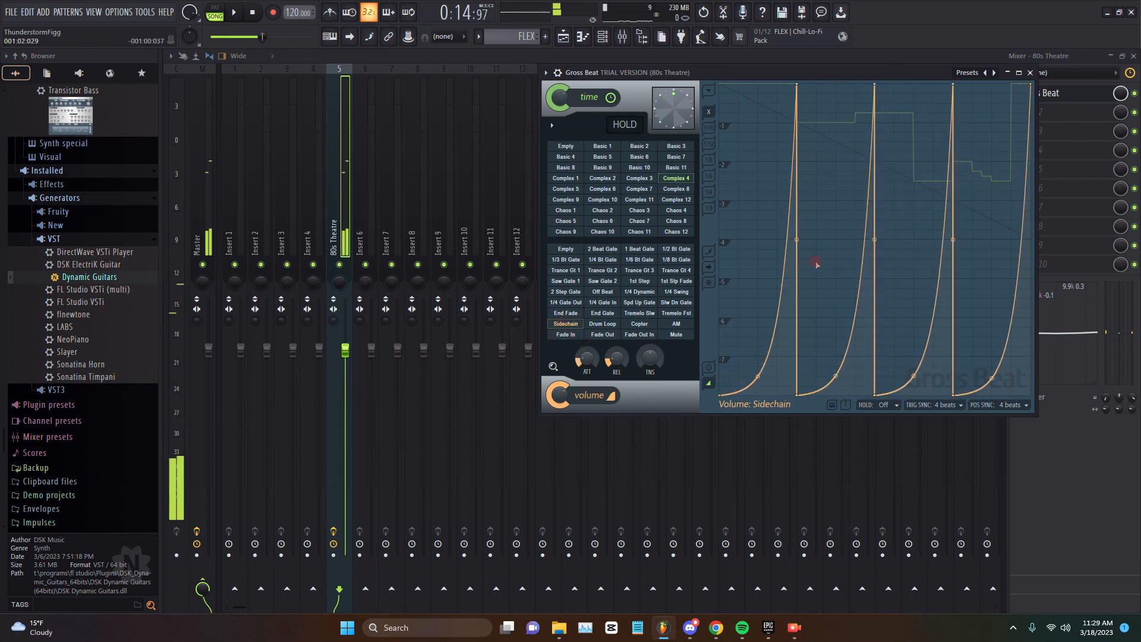
key("space")
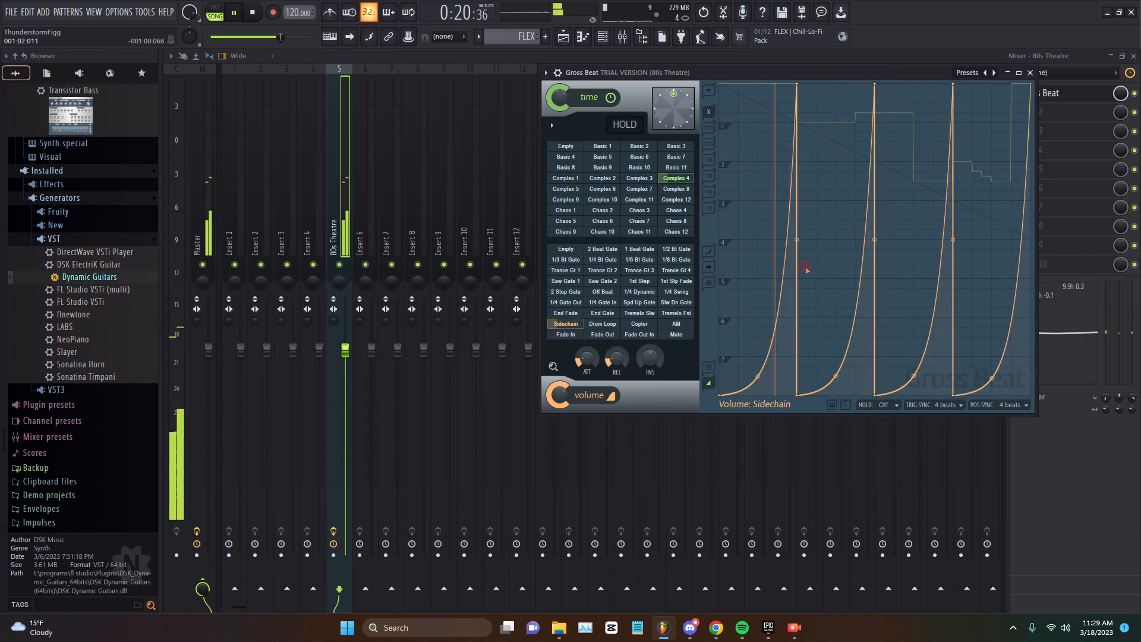
left_click(804, 259)
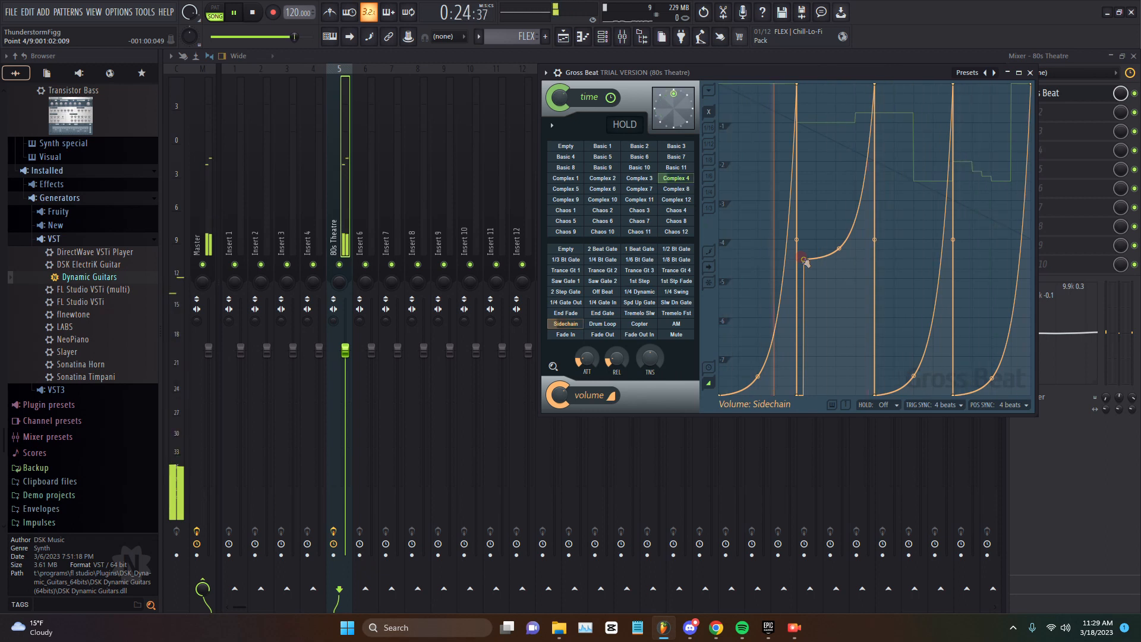
key("ctrl+z")
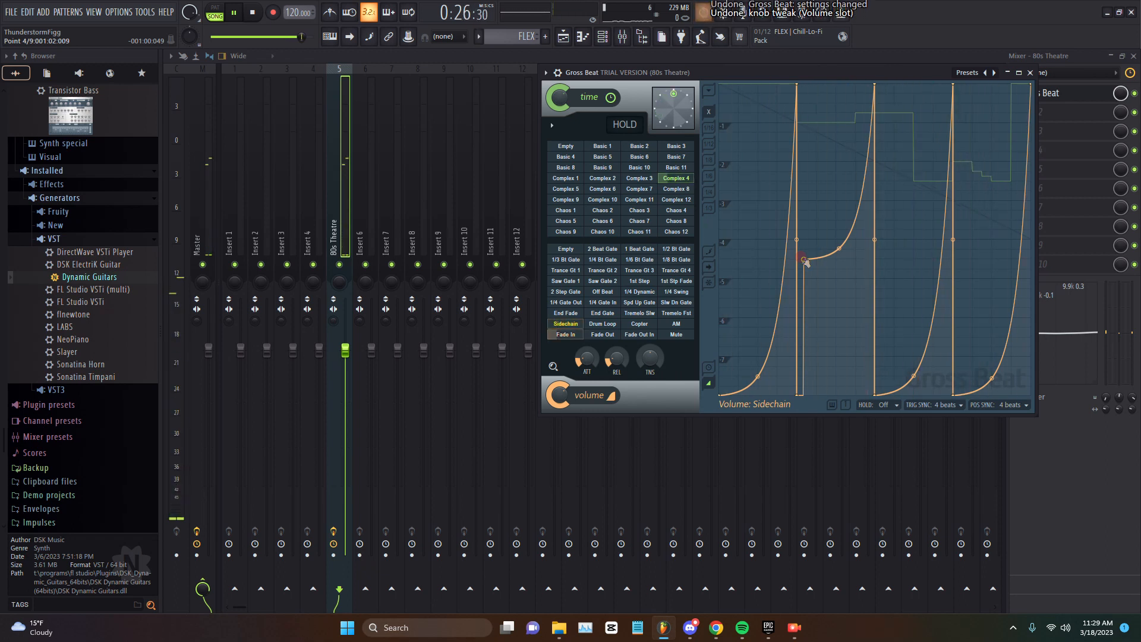
Step: Stop playback, close the Gross Beat window and bypass its effect slot
key("space")
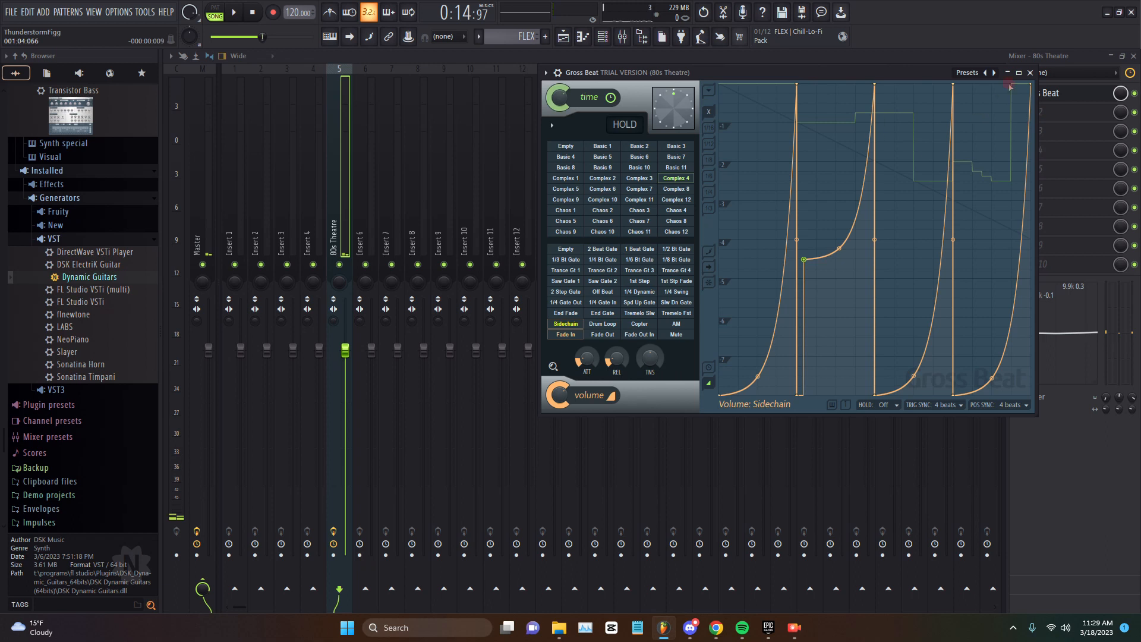
left_click(1020, 72)
left_click(1134, 56)
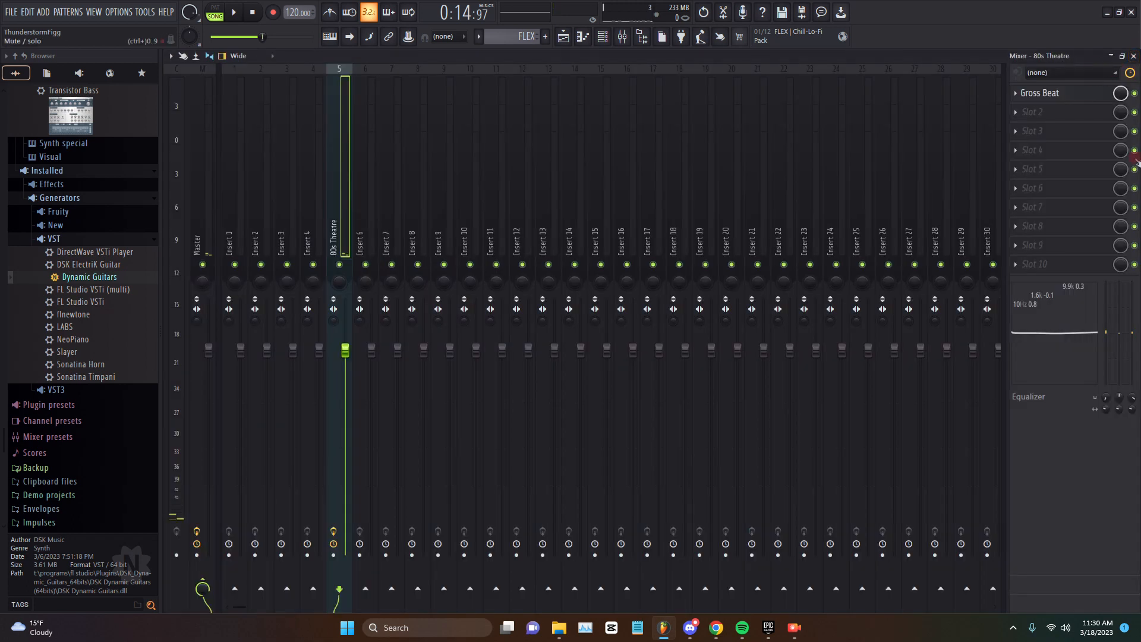
Step: Load Fruity Blood Overdrive into effect slot 2 of the 80s Theatre track and move its window nearer the effect slots
left_click(1025, 111)
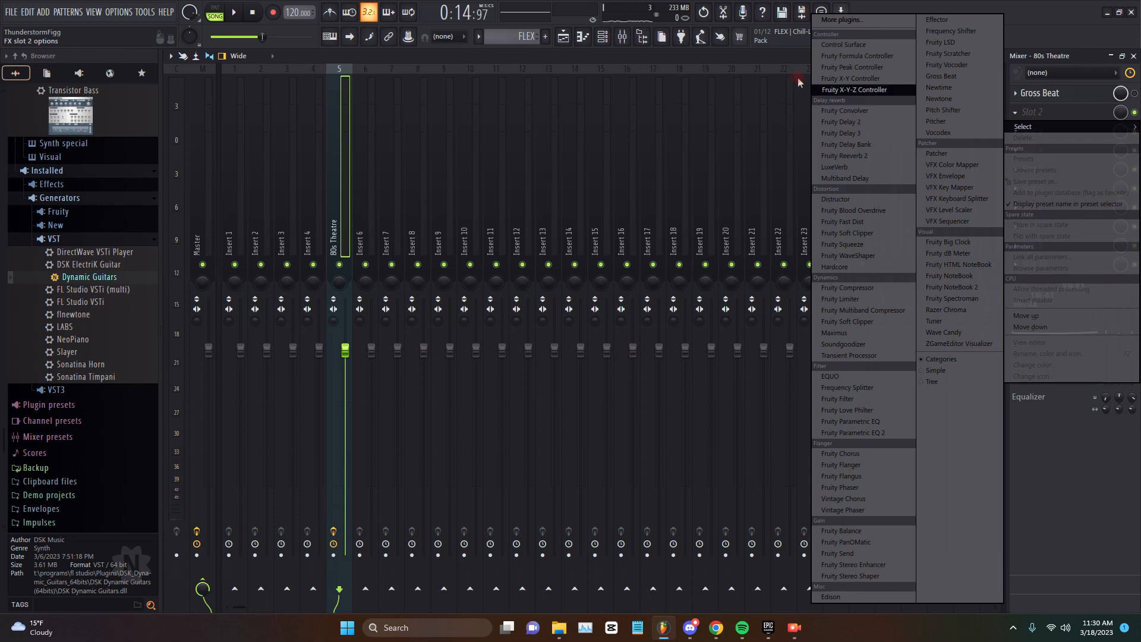
left_click(869, 208)
left_click_drag(383, 188, 788, 168)
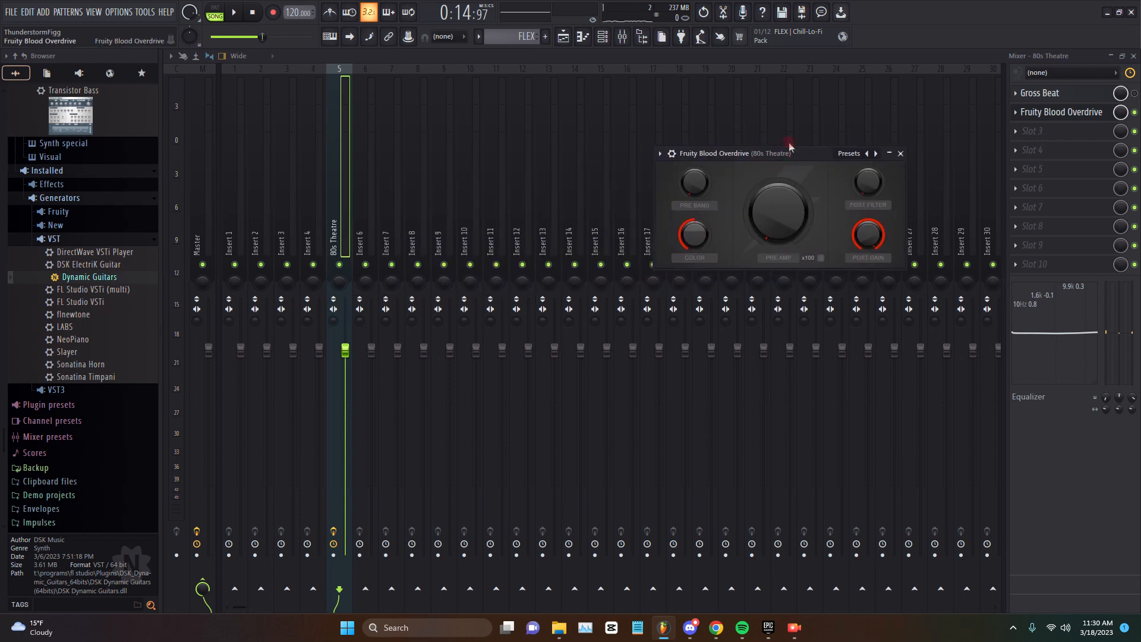
Step: Audition Fruity Blood Overdrive with Pre Amp at maximum, reset Pre Amp to 0, and close and bypass the effect
left_click_drag(780, 220, 780, 220)
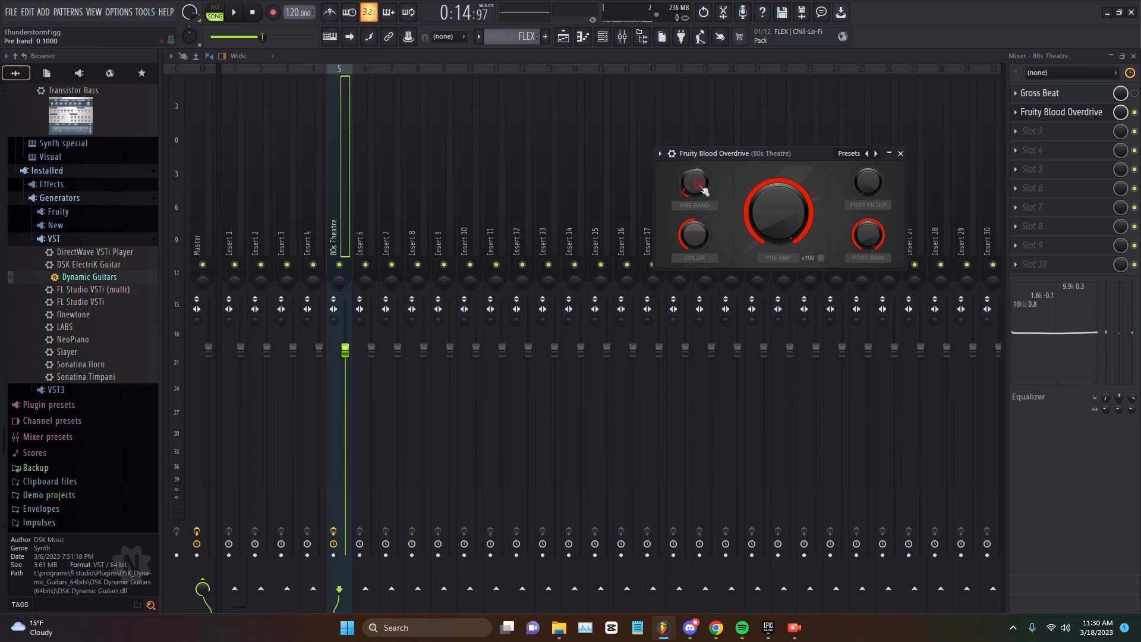
left_click_drag(704, 191, 704, 191)
key("space")
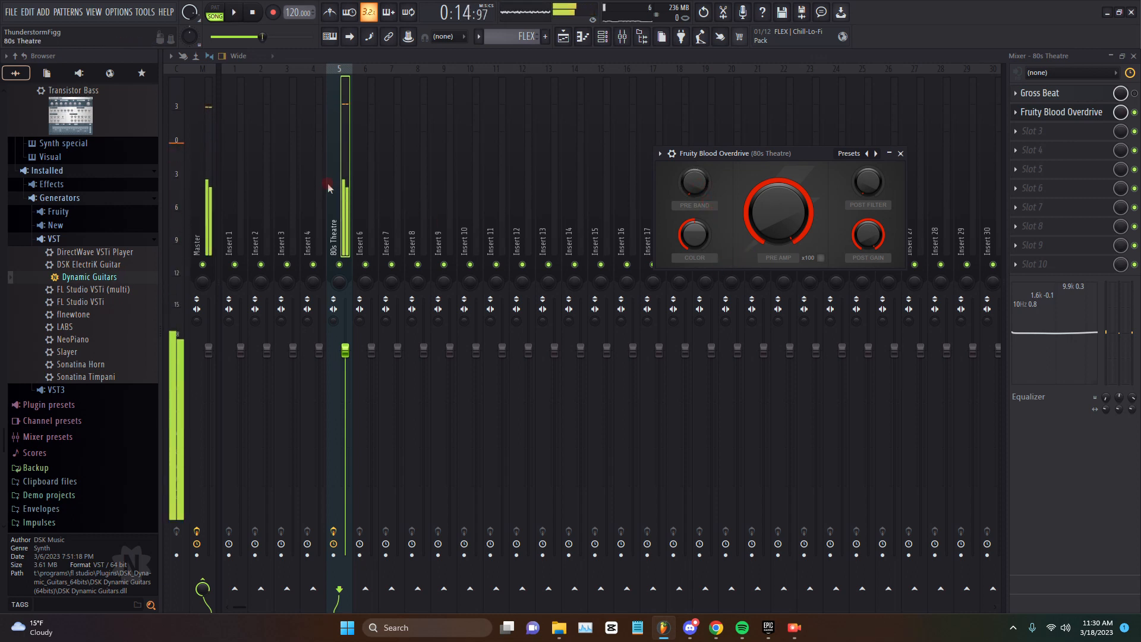
left_click_drag(791, 208, 791, 209)
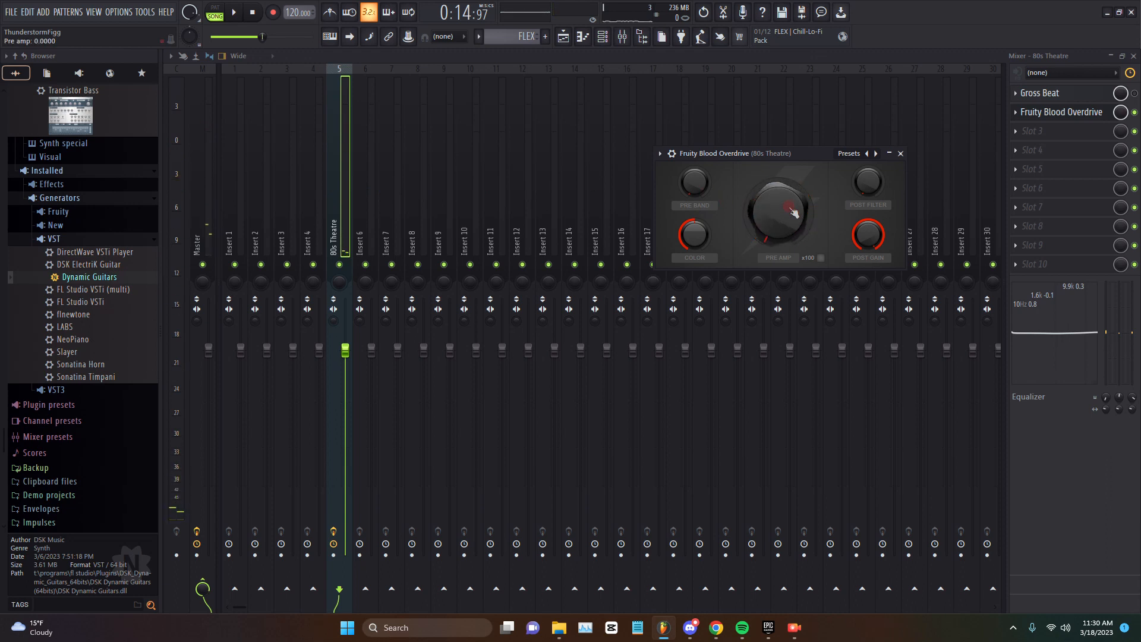
left_click(901, 154)
Step: Load Fruity NoteBook 2 into effect slot 3, and close its window and bypass it
left_click(1034, 131)
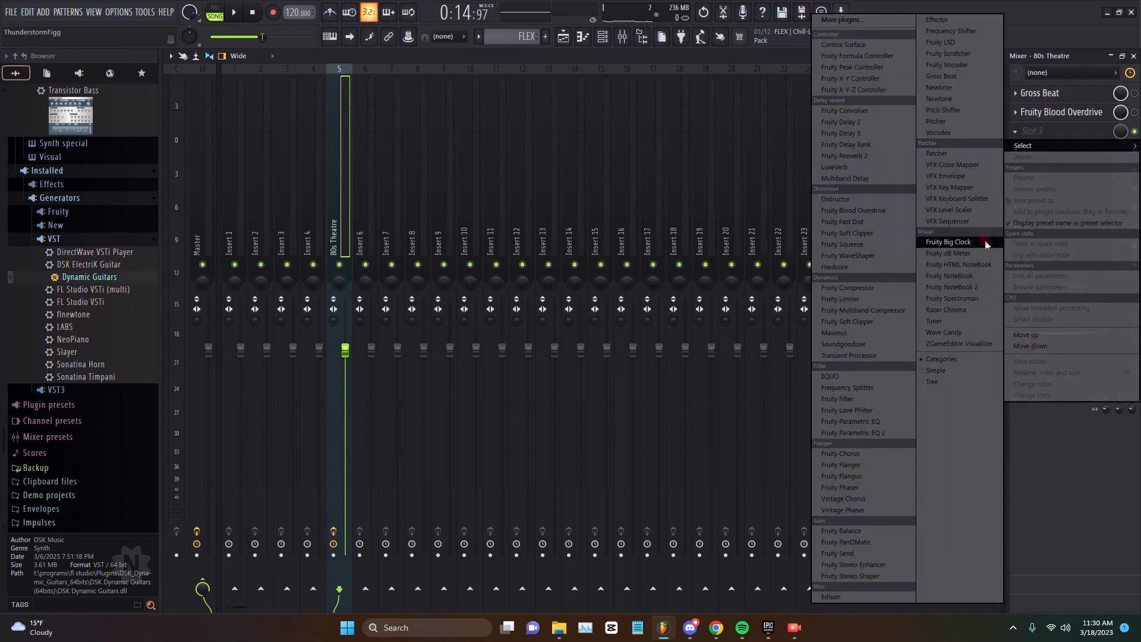
left_click(975, 287)
left_click_drag(308, 282, 277, 236)
left_click(436, 204)
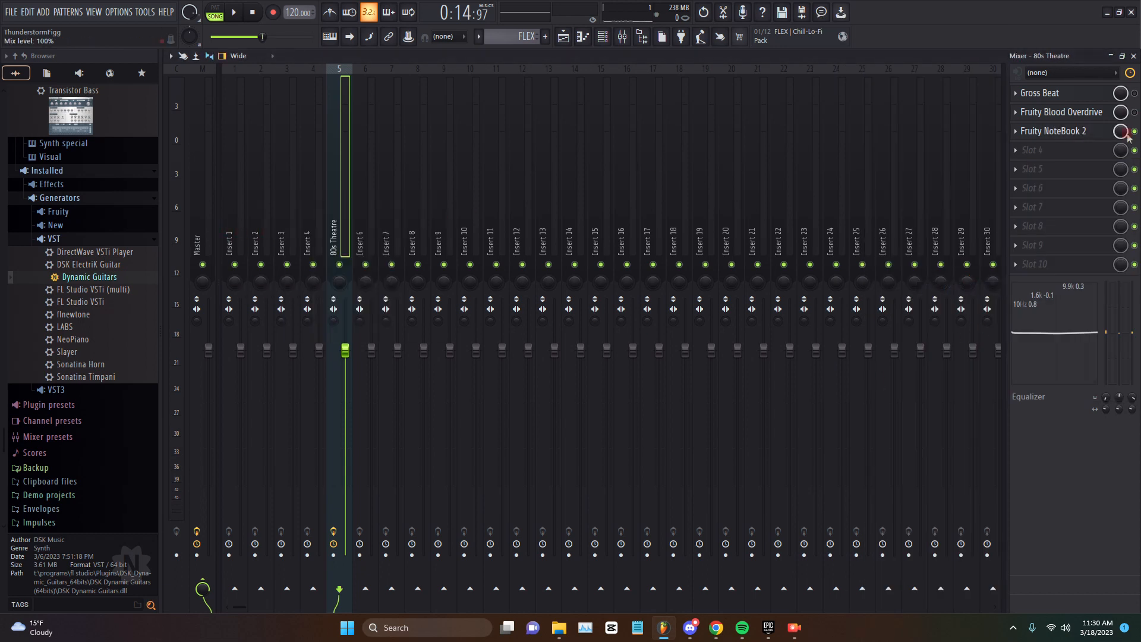
Step: Load Soundgoodizer into effect slot 4 and move its window away from the 80s Theatre meter
left_click(1058, 149)
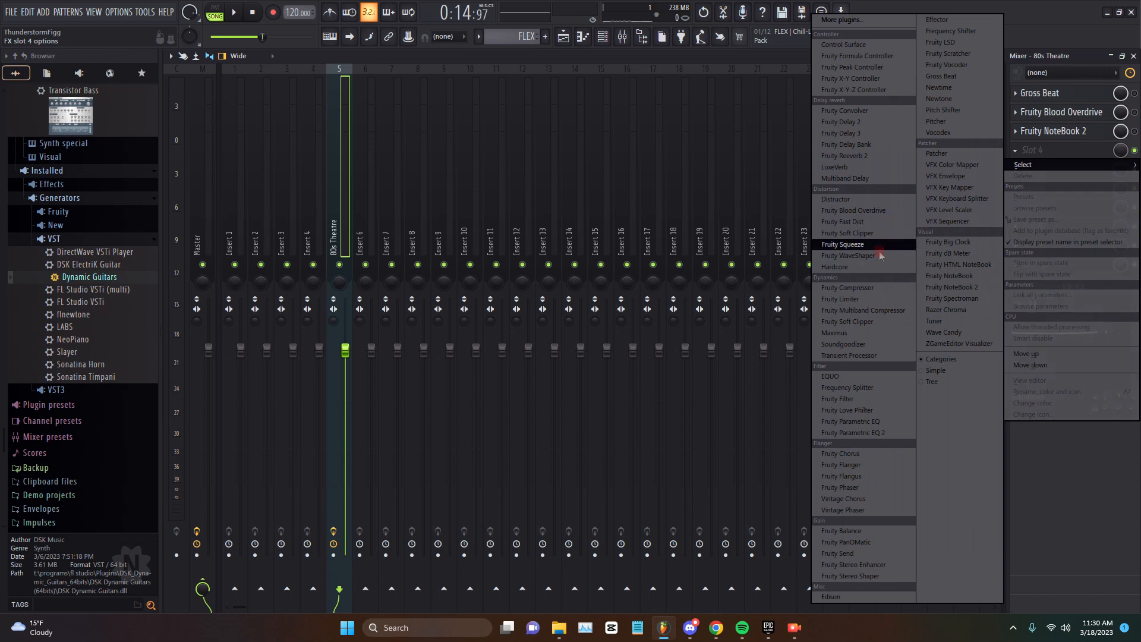
left_click(883, 345)
left_click_drag(342, 217, 598, 188)
Step: Play the song to audition Soundgoodizer in mode A, and close and bypass the effect
left_click(595, 265)
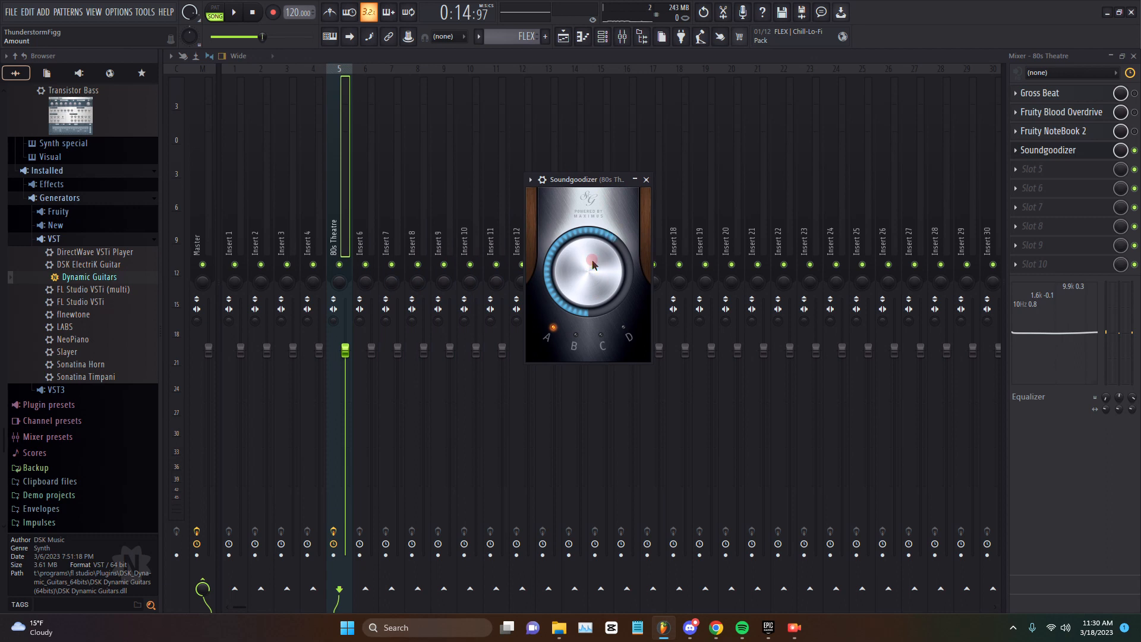
key("space")
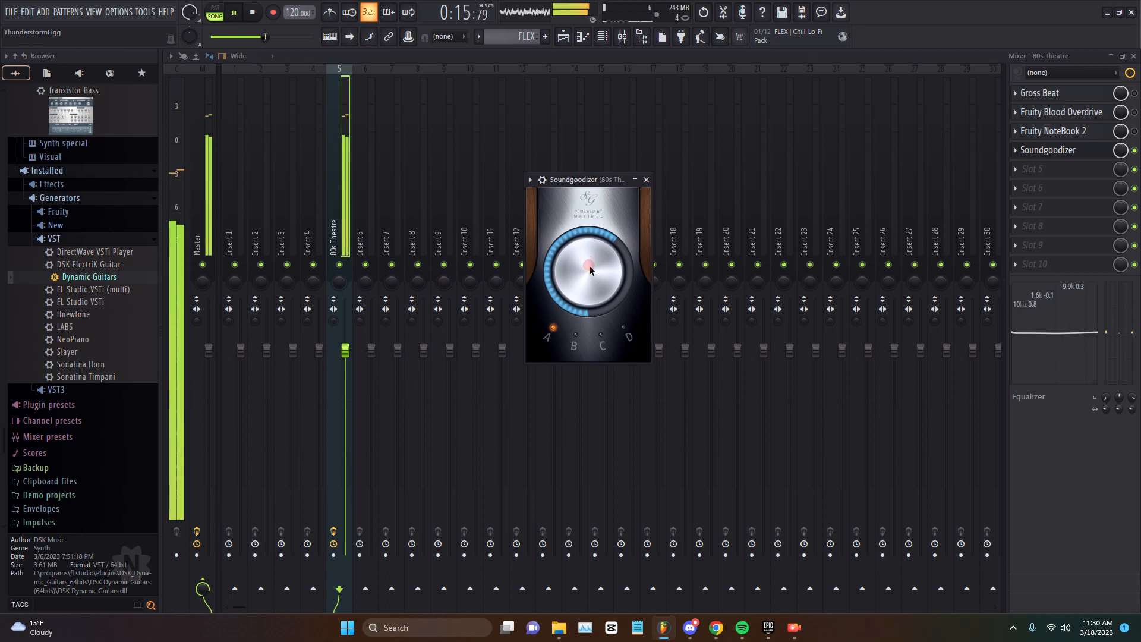
key("space")
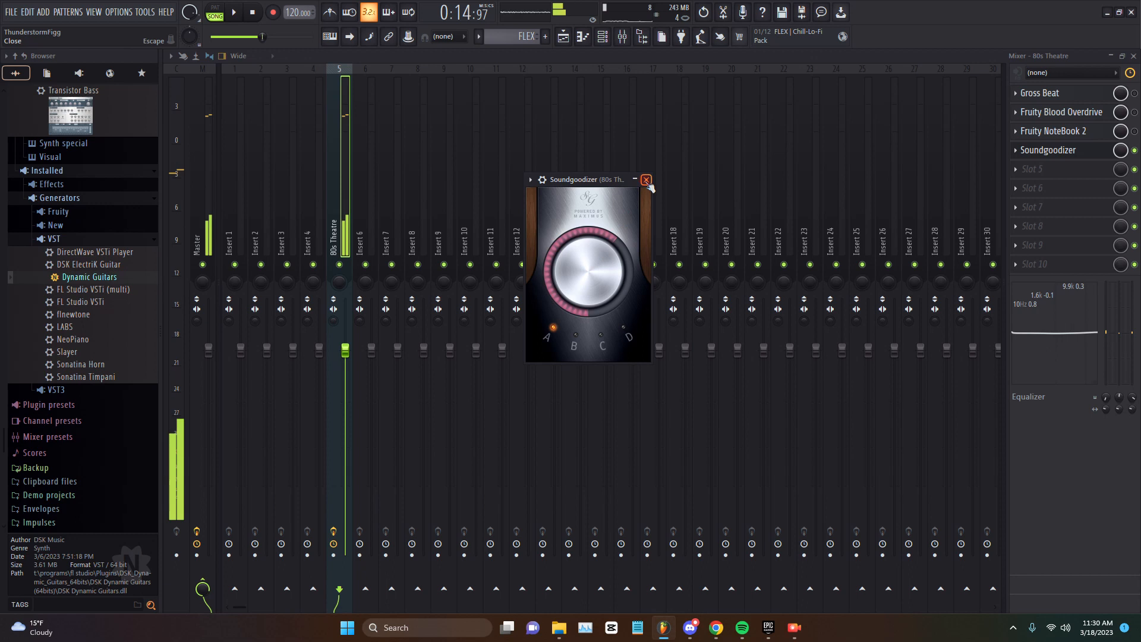
left_click(646, 180)
Step: Load Fruity LSD into effect slot 5 and move its window clear of the 80s Theatre meter
left_click(1037, 169)
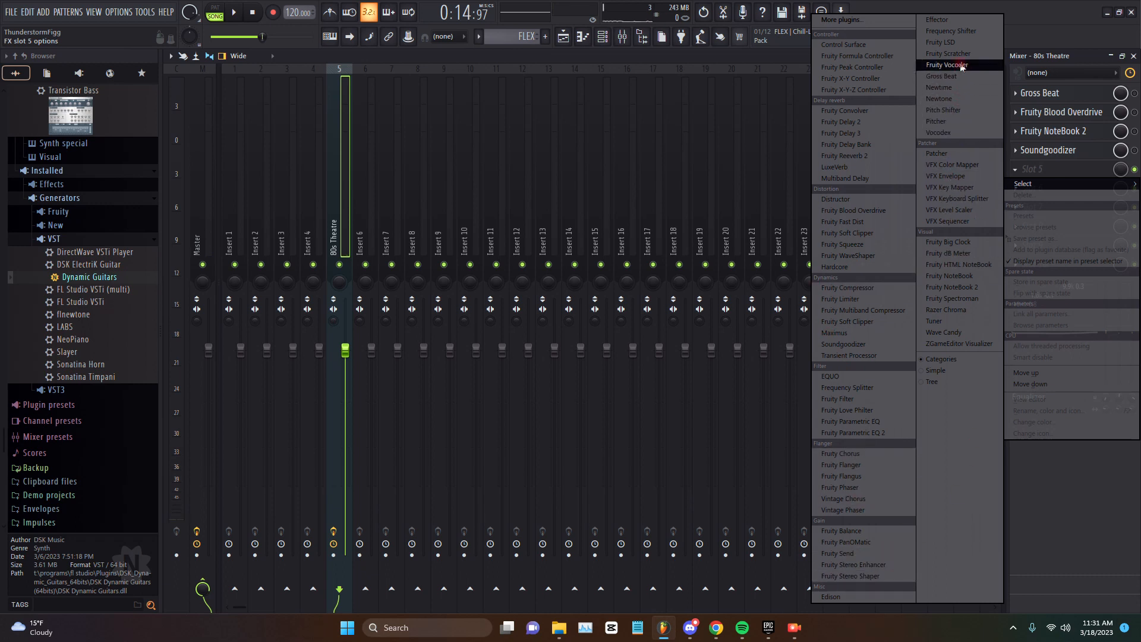
left_click(945, 42)
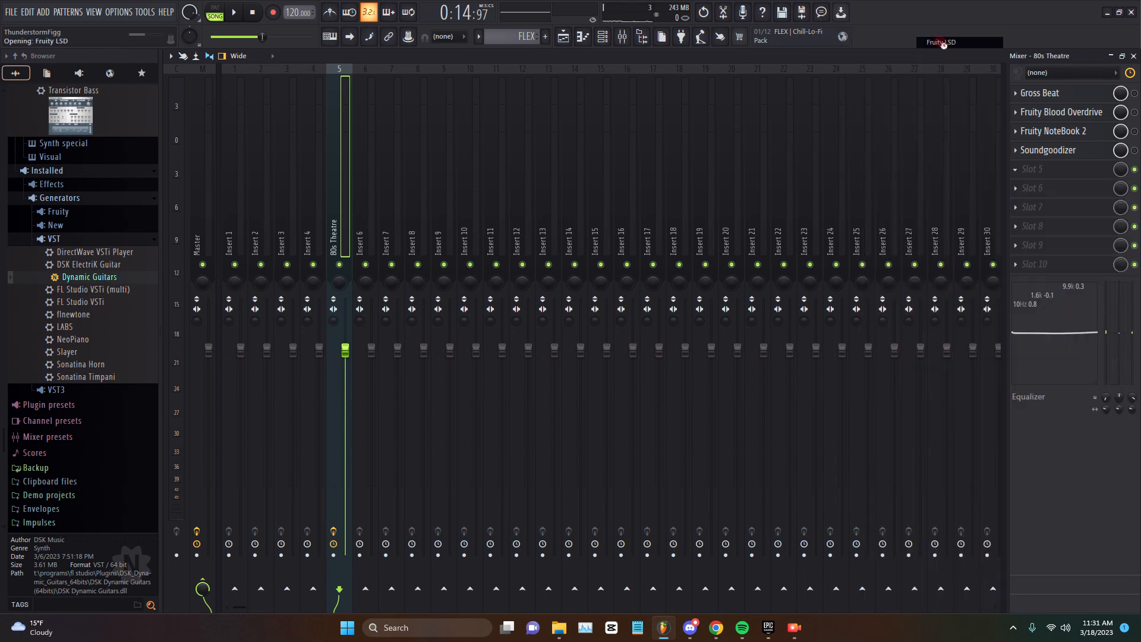
left_click_drag(245, 113, 673, 97)
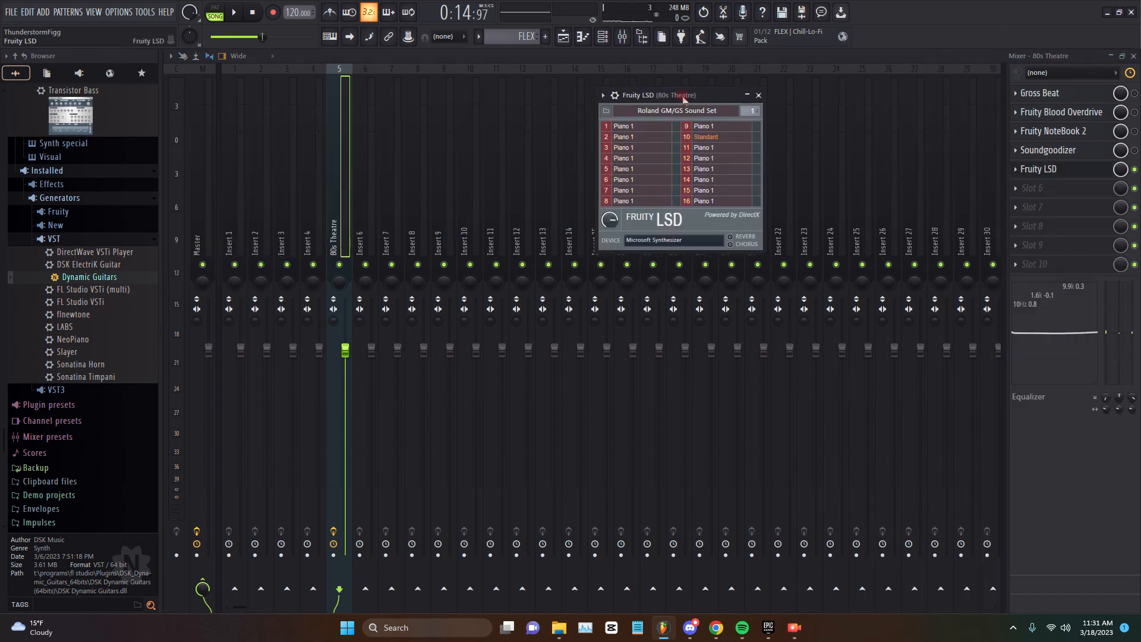
Step: Turn up Fruity LSD's main knob and enable its Reverb and Chorus while the song plays
left_click(610, 220)
key("space")
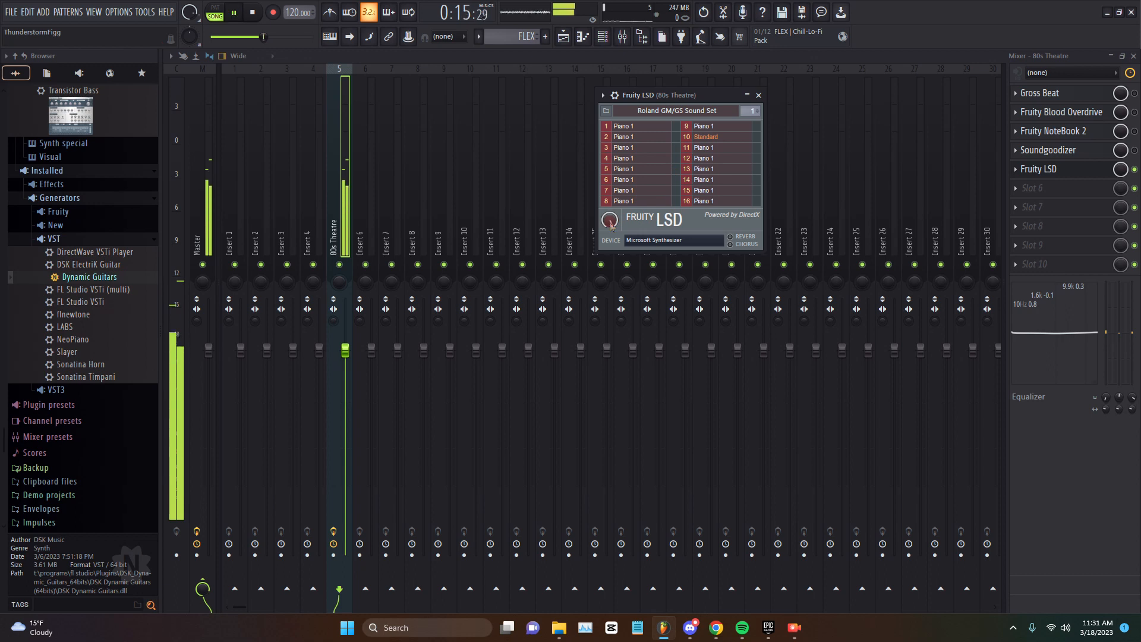
left_click(730, 237)
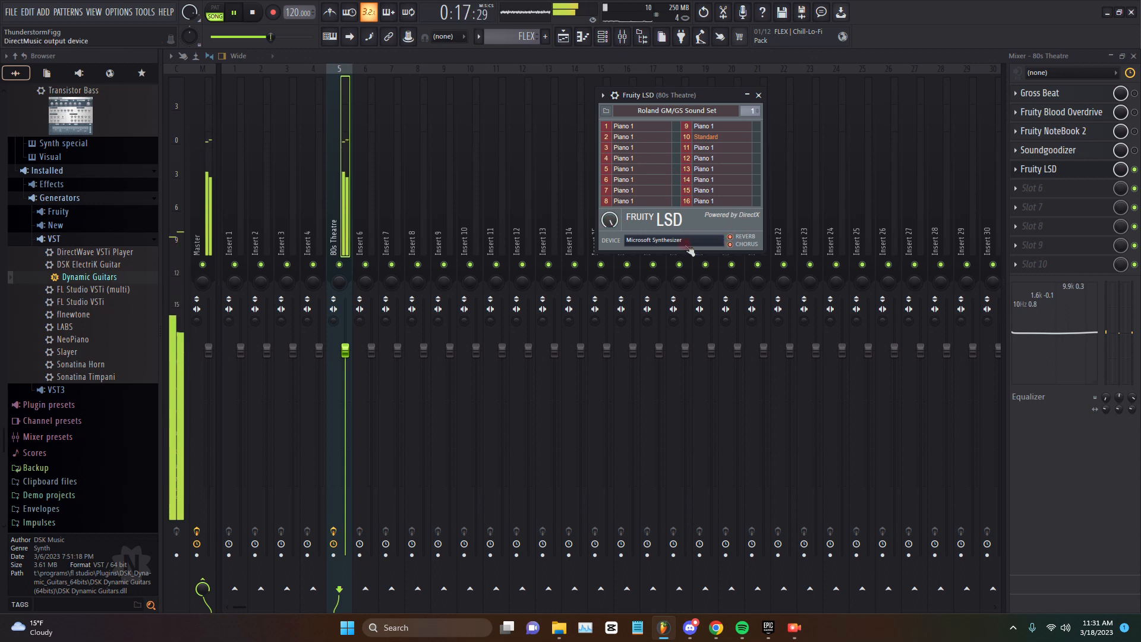
Step: View the melodic patch list for Fruity LSD's channel 12, and close and bypass the effect
left_click(720, 159)
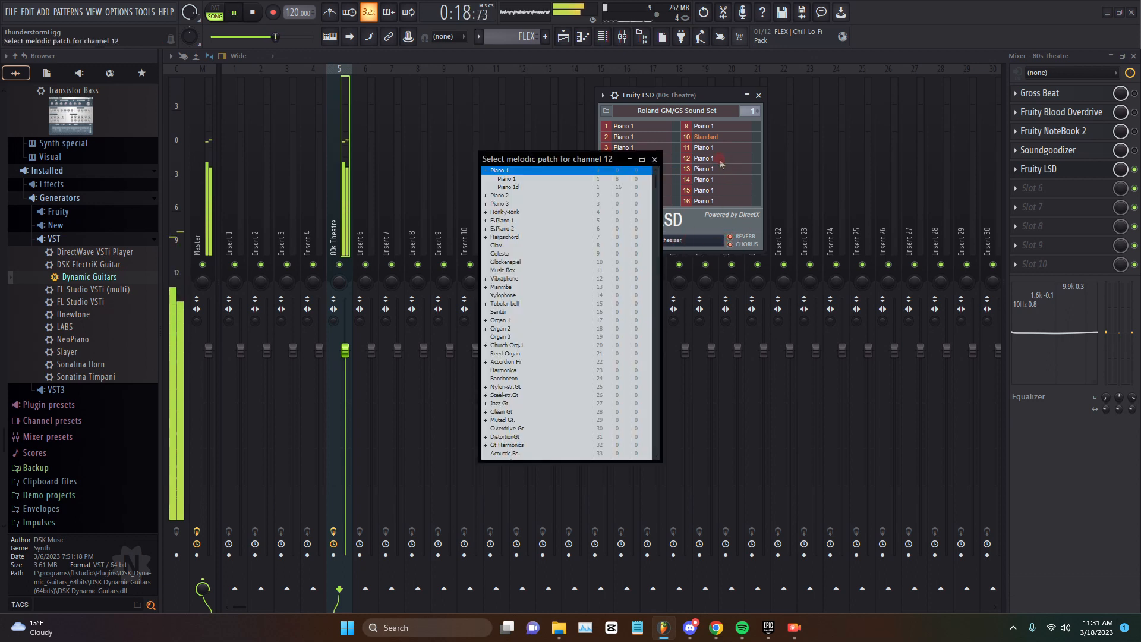
left_click(654, 159)
left_click(760, 96)
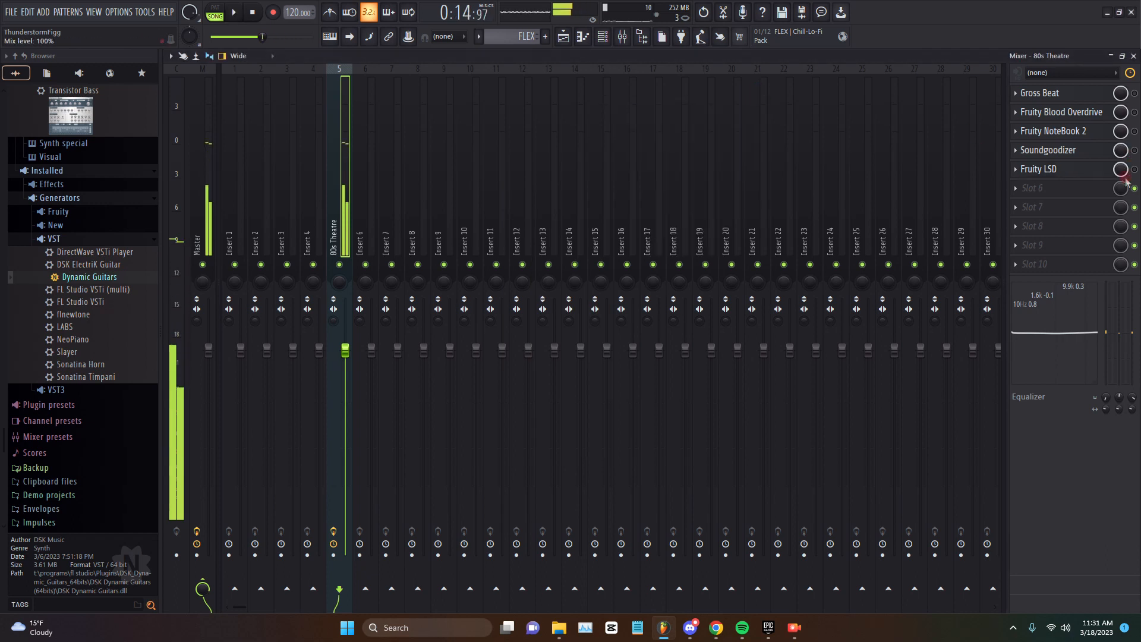
Step: Load ZGameEditor Visualizer into effect slot 6, play the song with it, and bypass the effect
left_click(1026, 196)
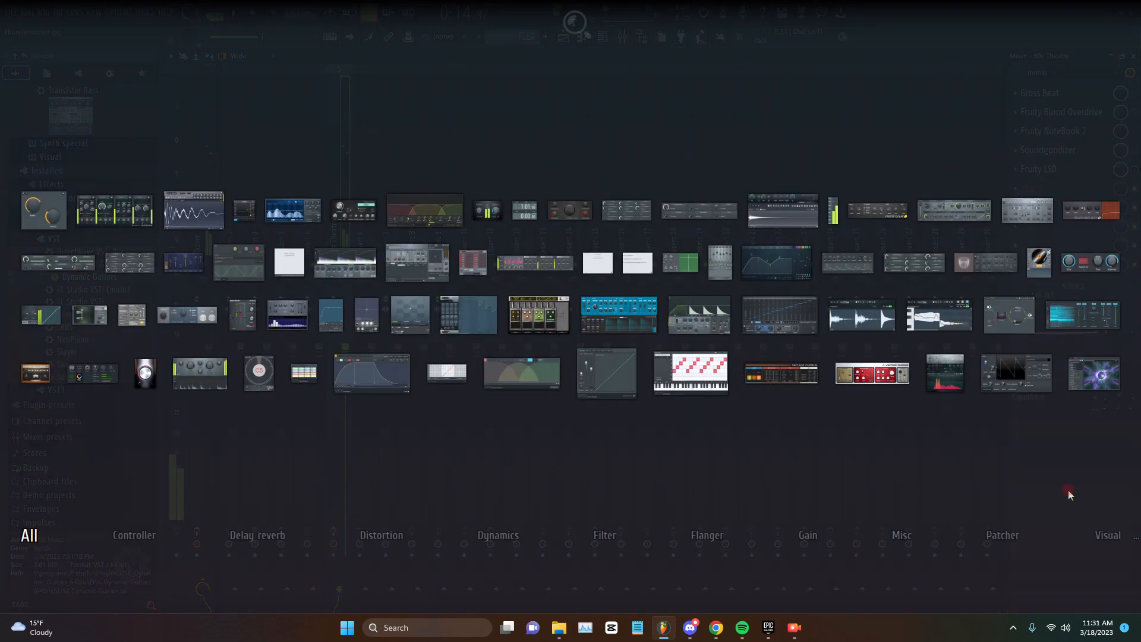
left_click(1100, 378)
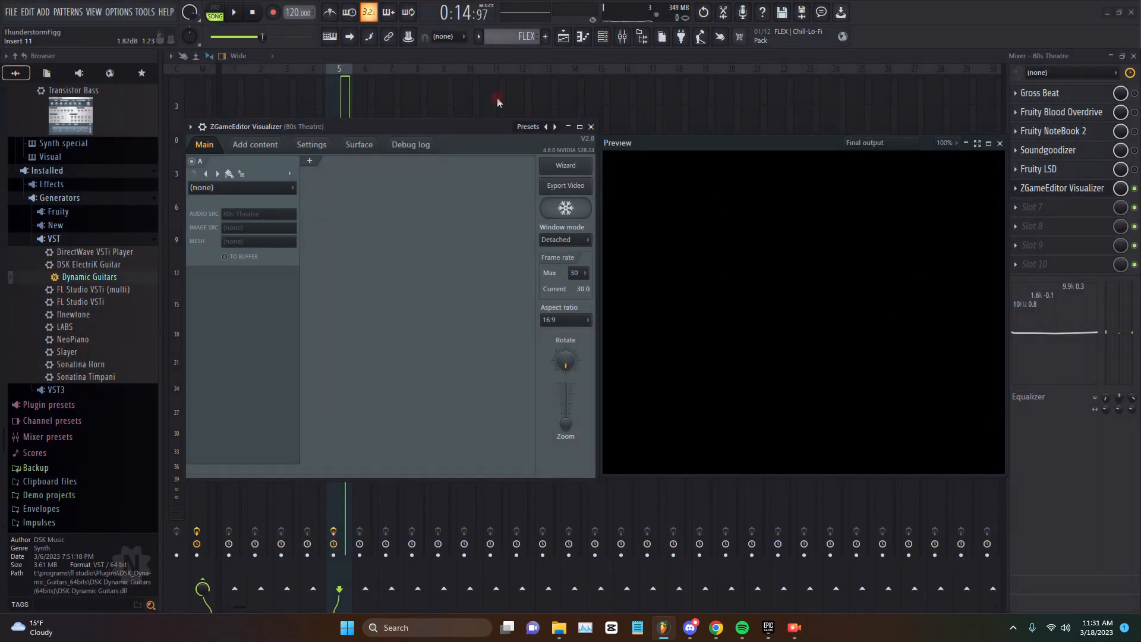
key("space")
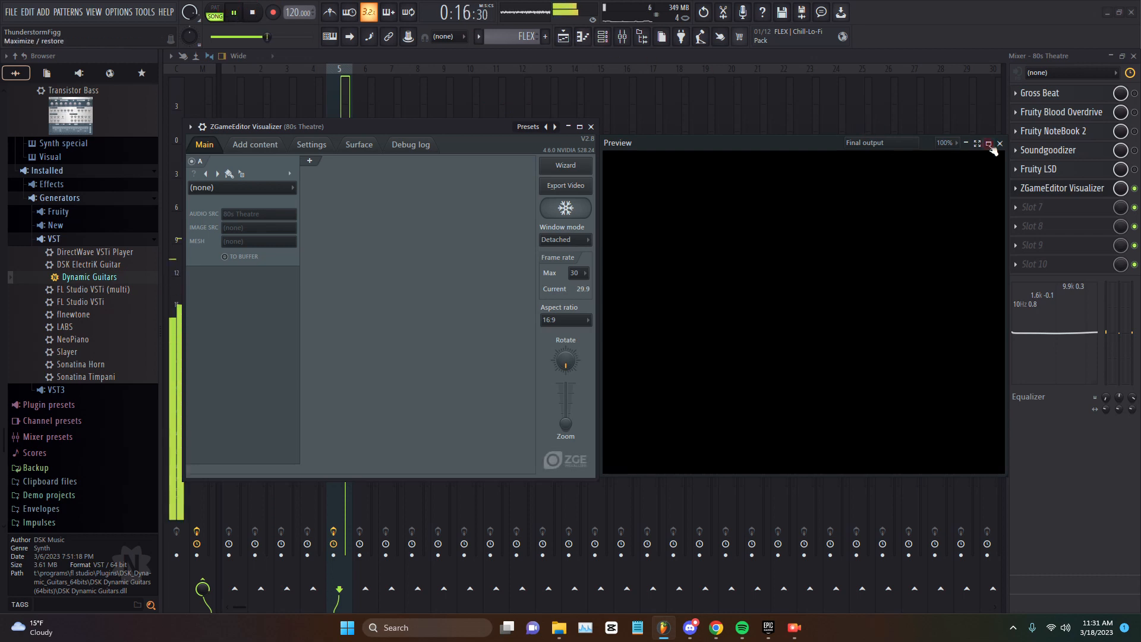
left_click(1035, 161)
left_click(844, 200)
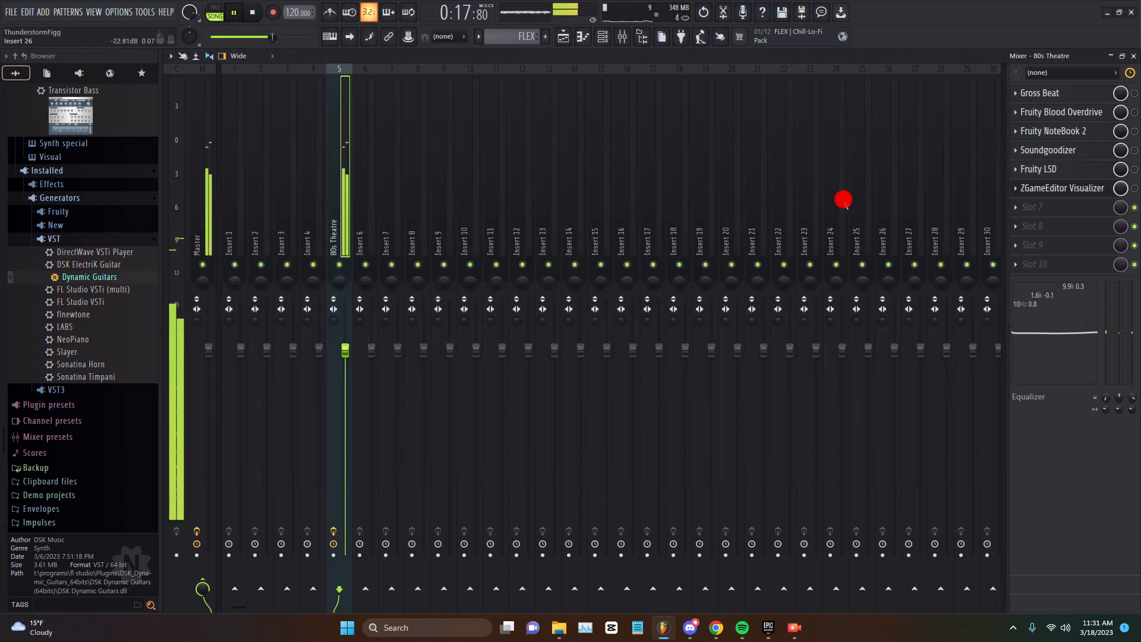
Step: View the effects available for slot 7 of the 80s Theatre track, and stop playback
left_click(1045, 208)
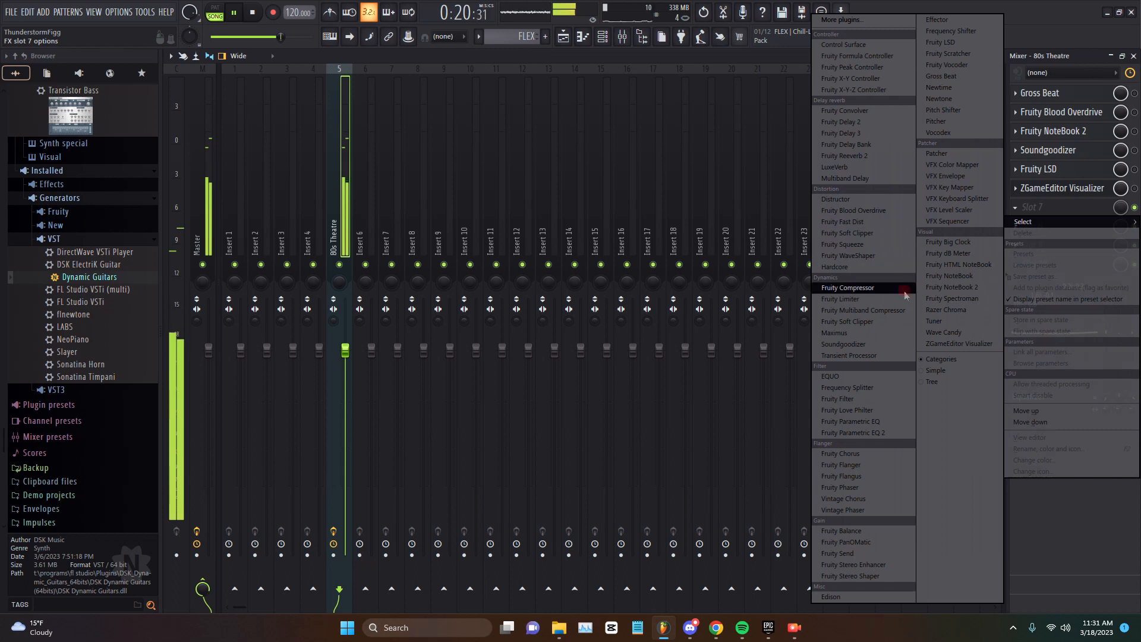
left_click(1049, 522)
key("space")
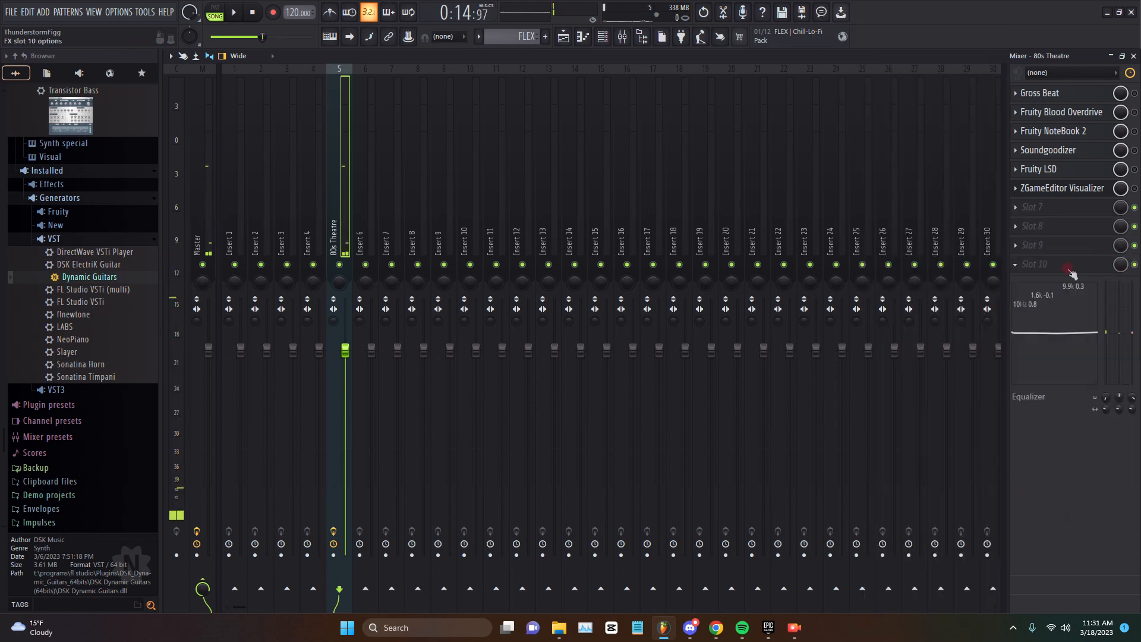
Step: Close the mixer and the ZGameEditor Visualizer window, and bring the browser back to the Synth classic generators
left_click(1134, 56)
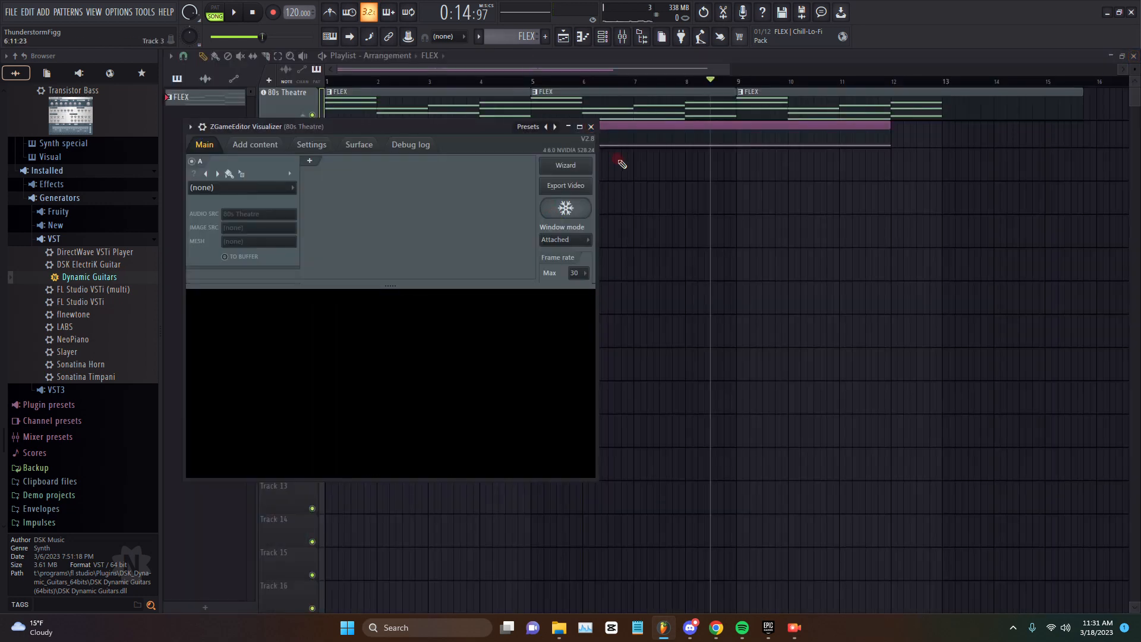
left_click(591, 127)
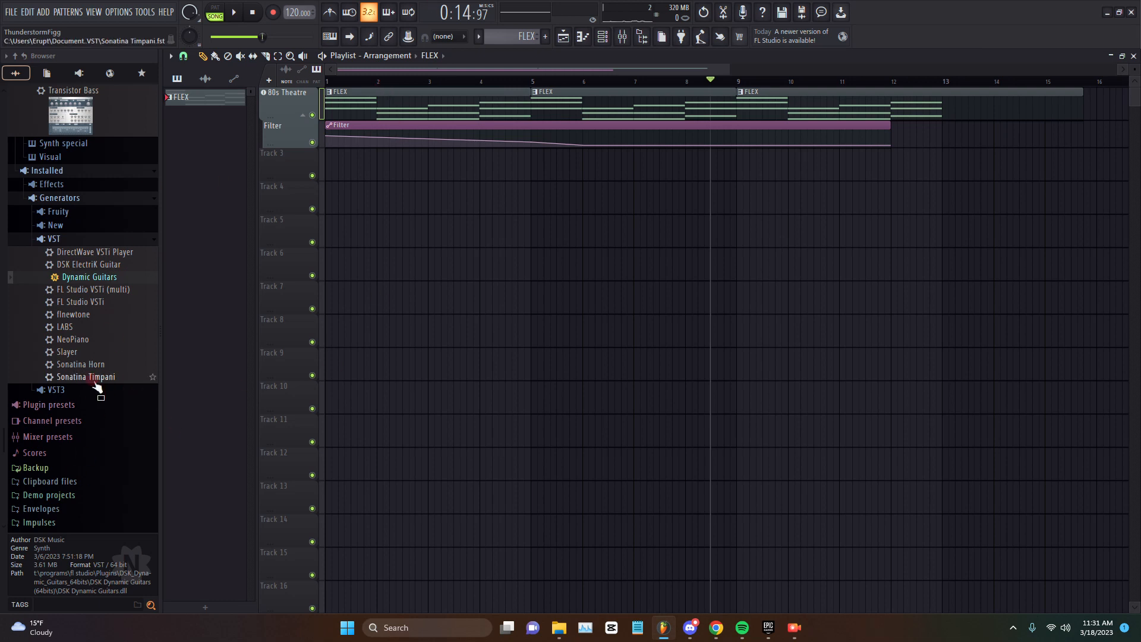
scroll(152, 224, "up", 10)
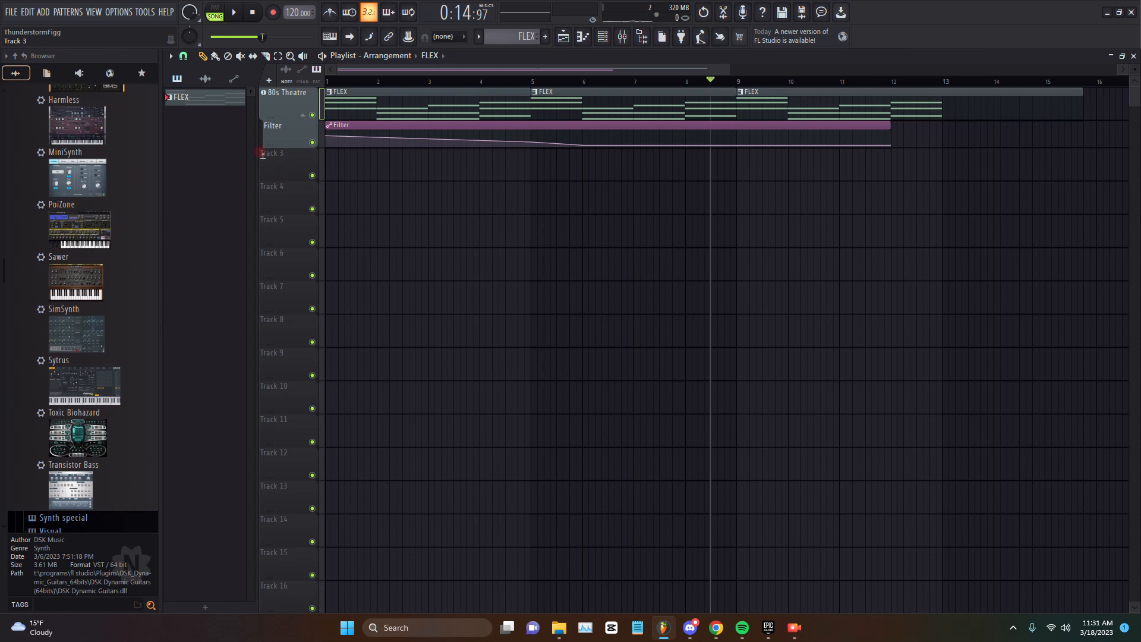
scroll(106, 235, "up", 3)
scroll(106, 235, "up", 5)
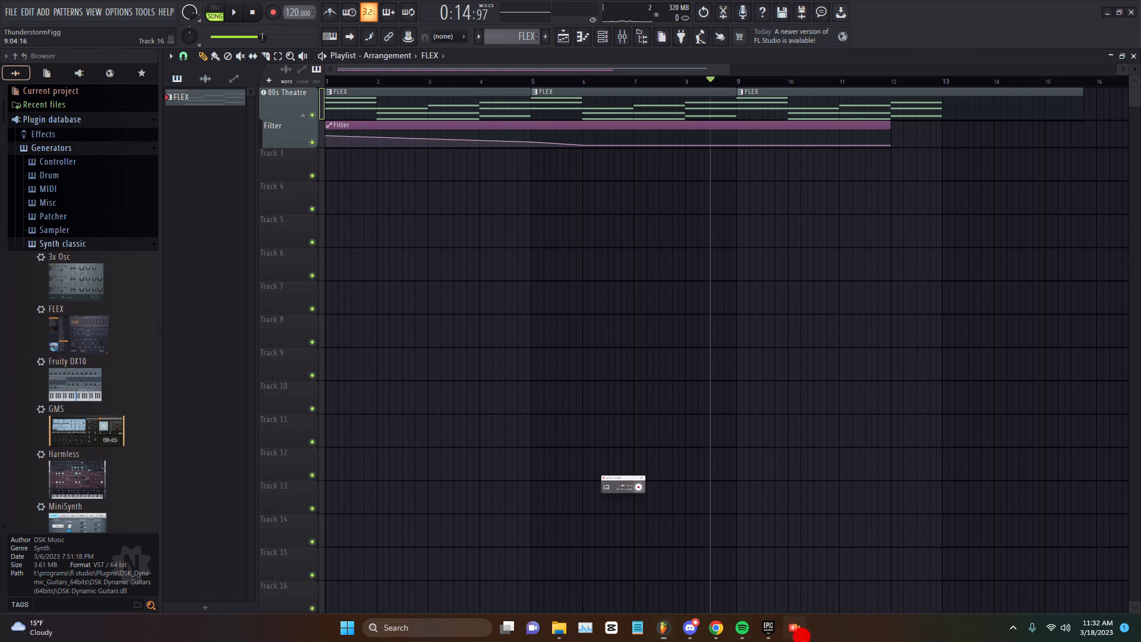
left_click(797, 629)
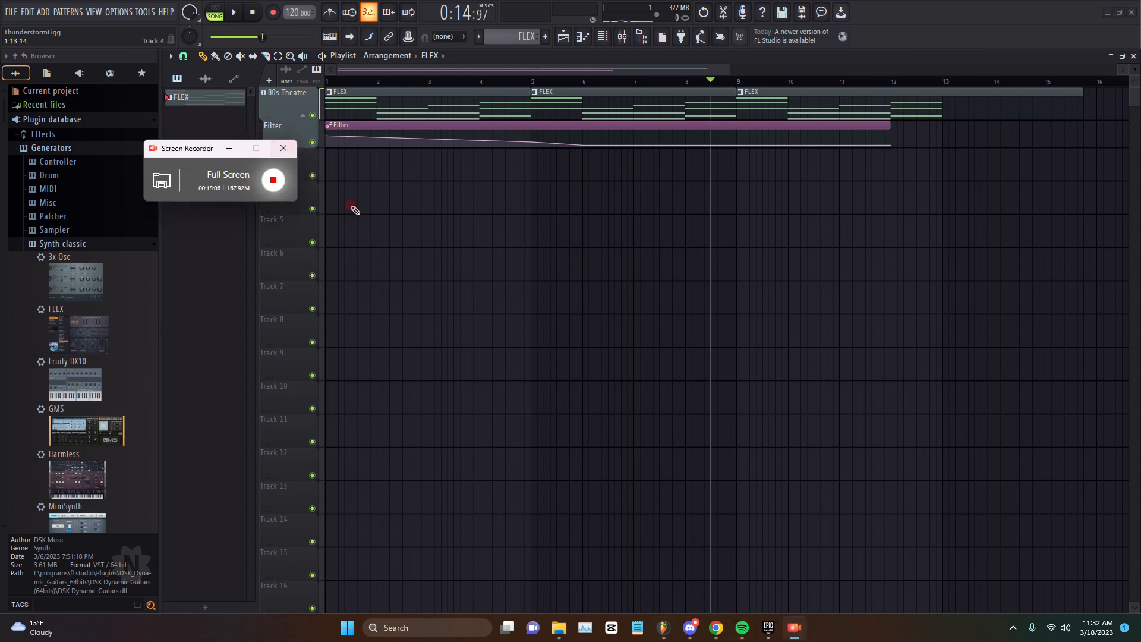
left_click(229, 148)
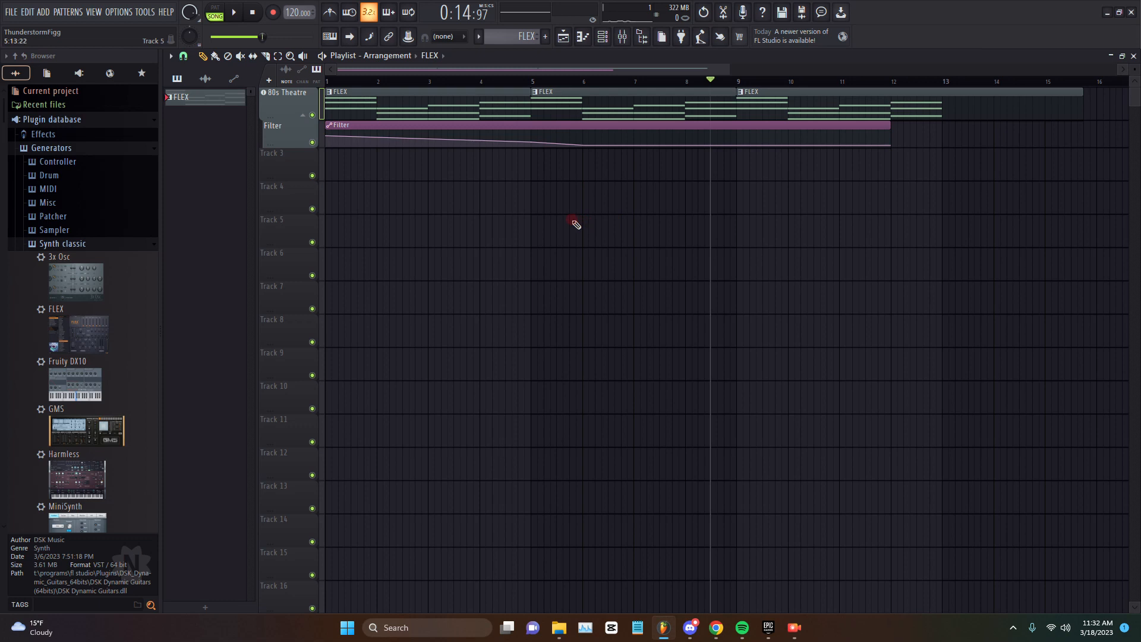